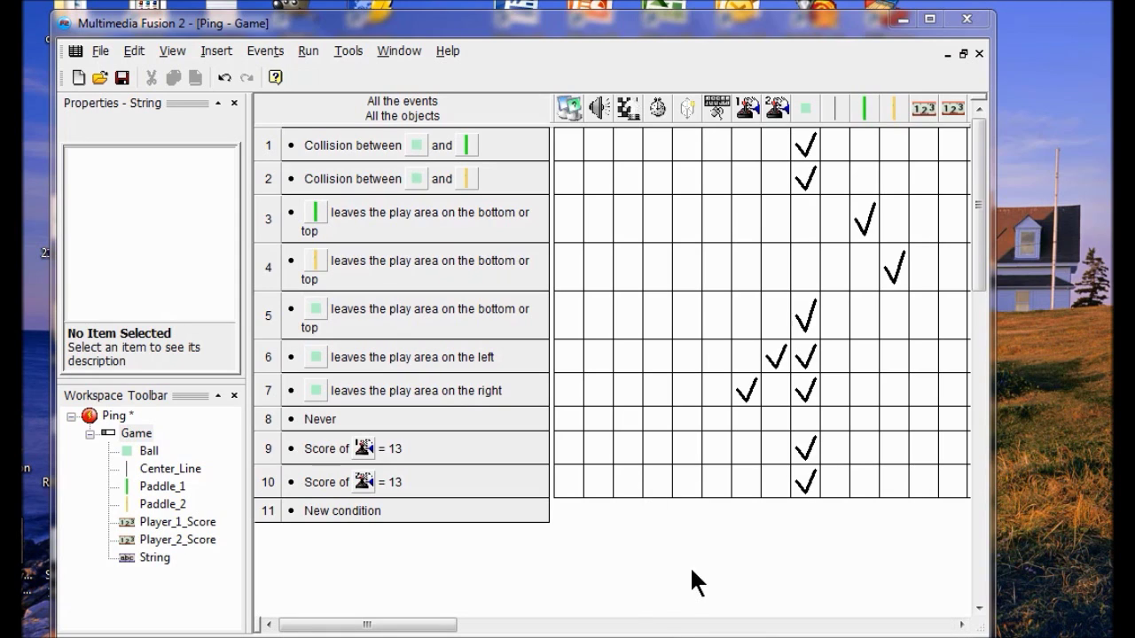
- Start a Play Sample sound action for the ball's collision with the green paddle, with the sample coming from a file
click(600, 144)
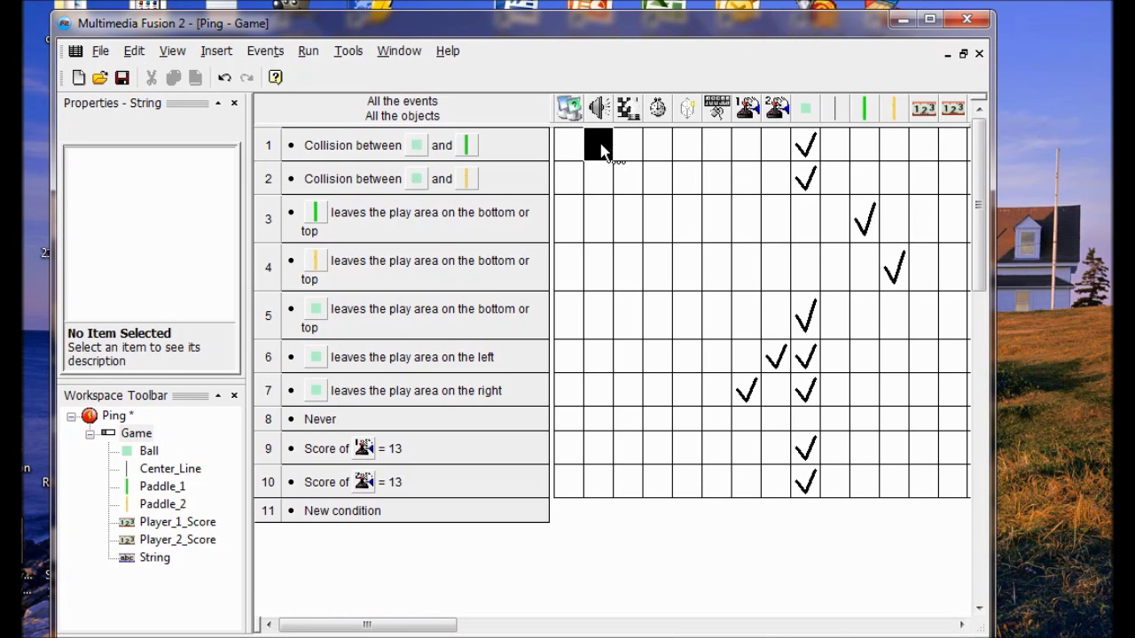
click(601, 149)
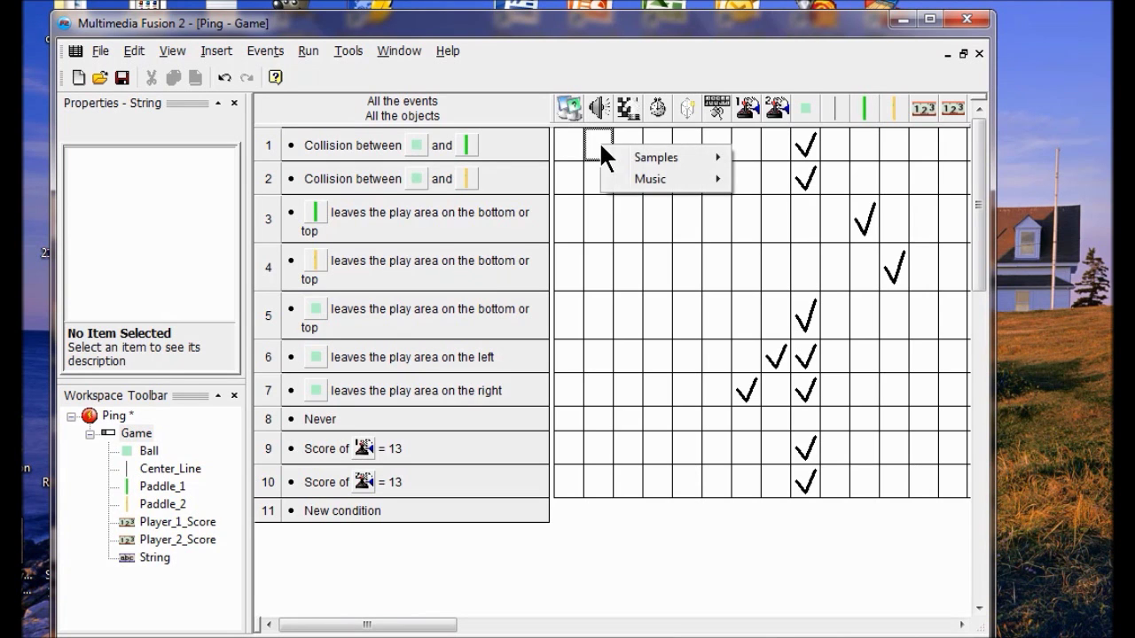
mouse_move(635, 158)
click(769, 156)
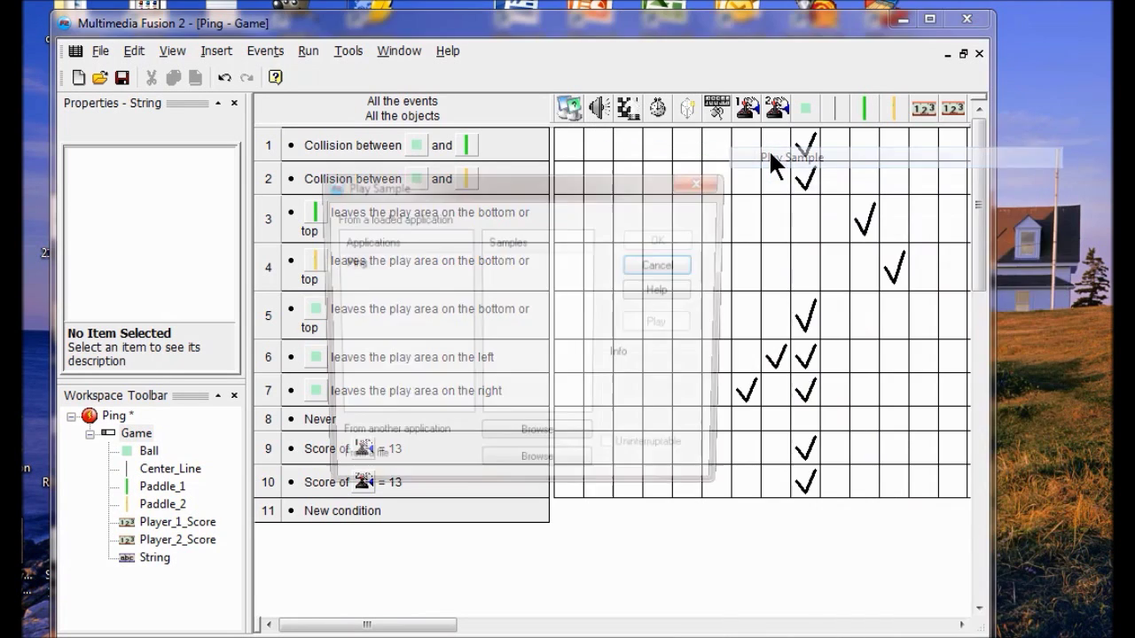
click(359, 263)
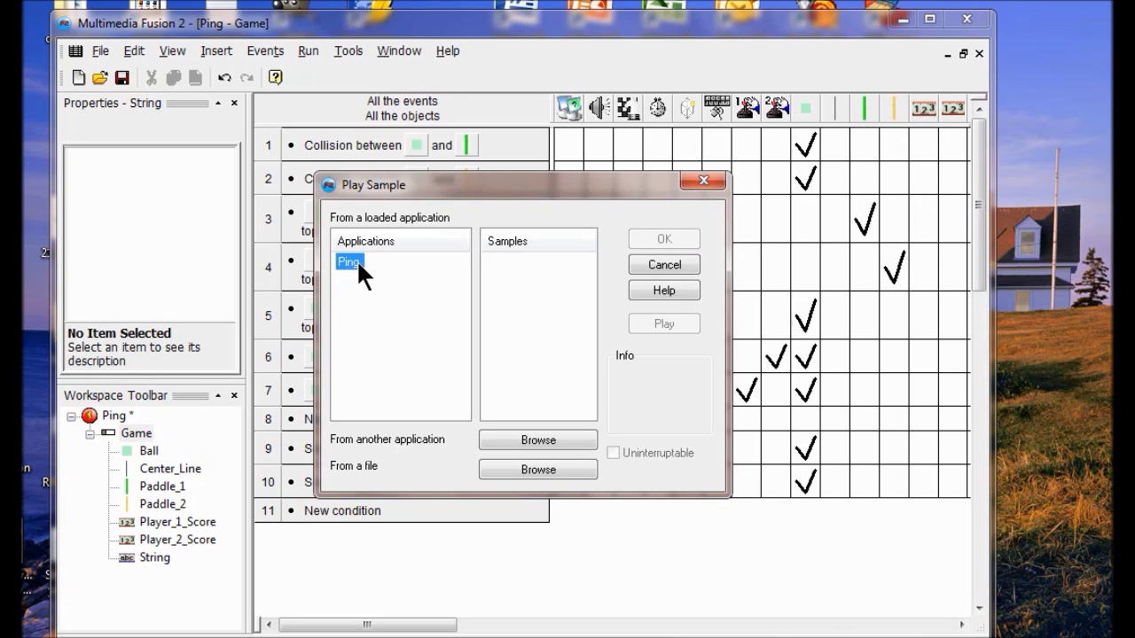
click(527, 469)
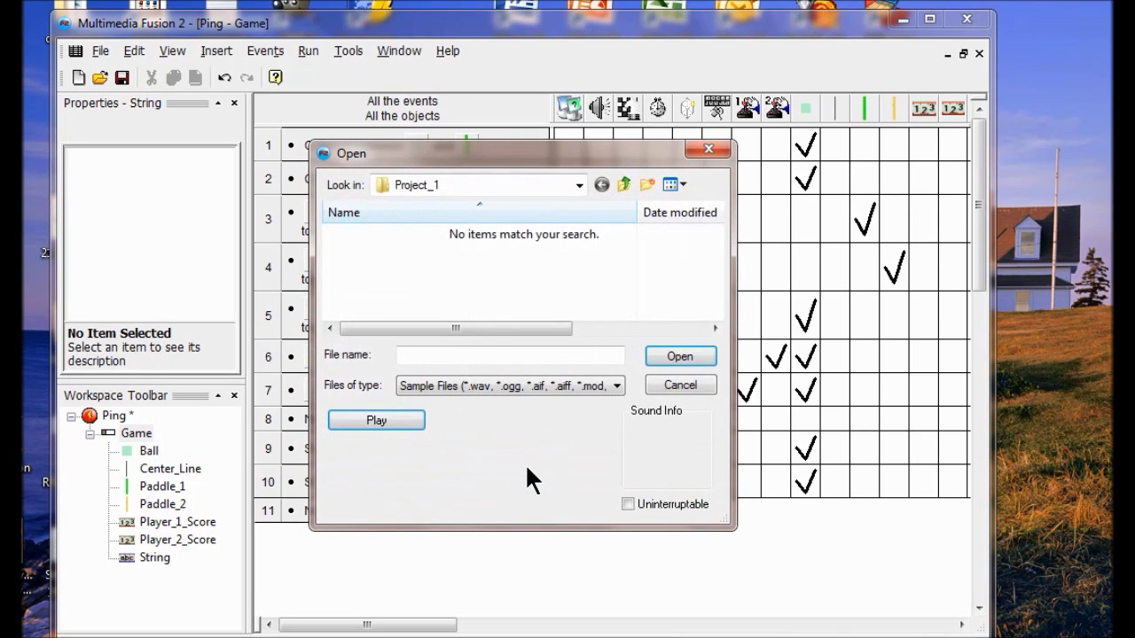
- Browse to the Sounds folder inside the GAME_DESIGN resources folder
click(624, 184)
click(624, 184)
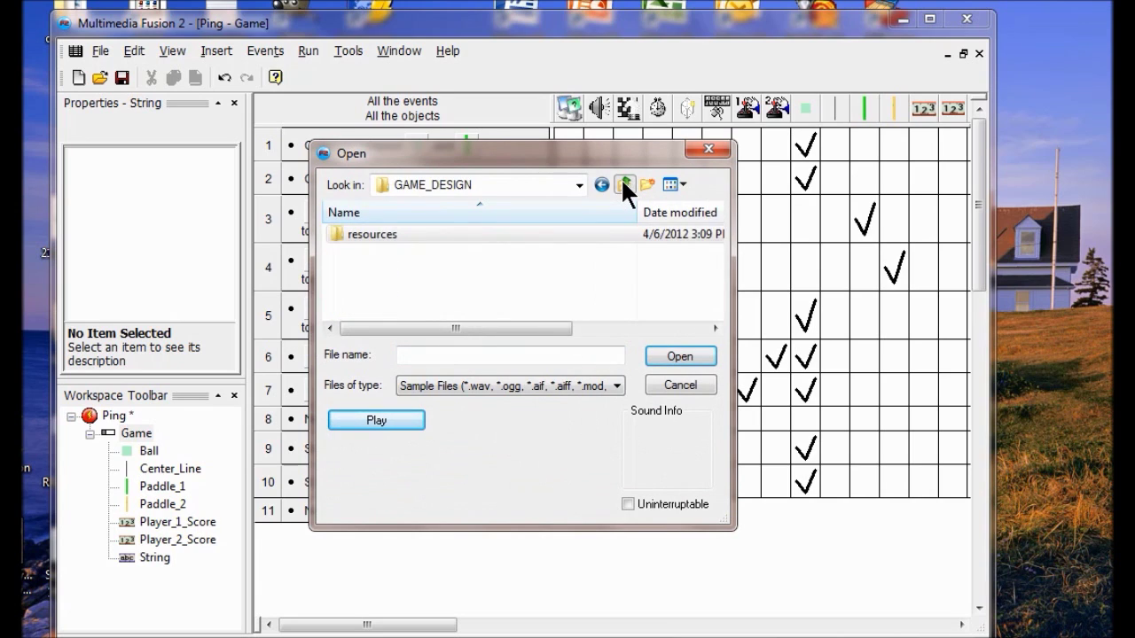
double_click(445, 235)
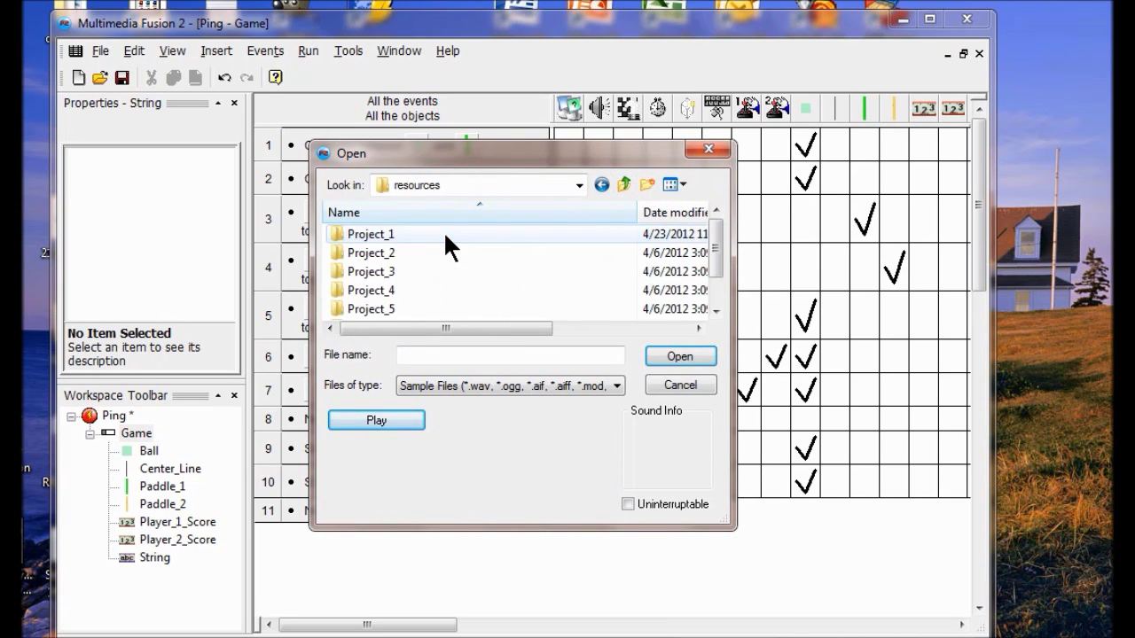
drag(713, 266, 717, 306)
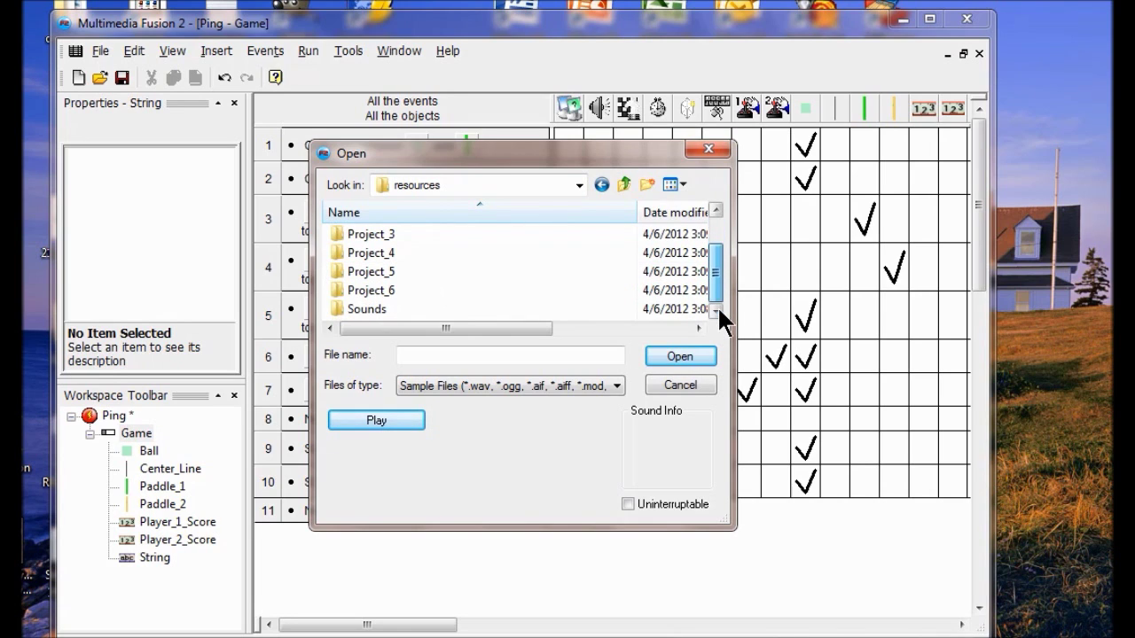
click(367, 310)
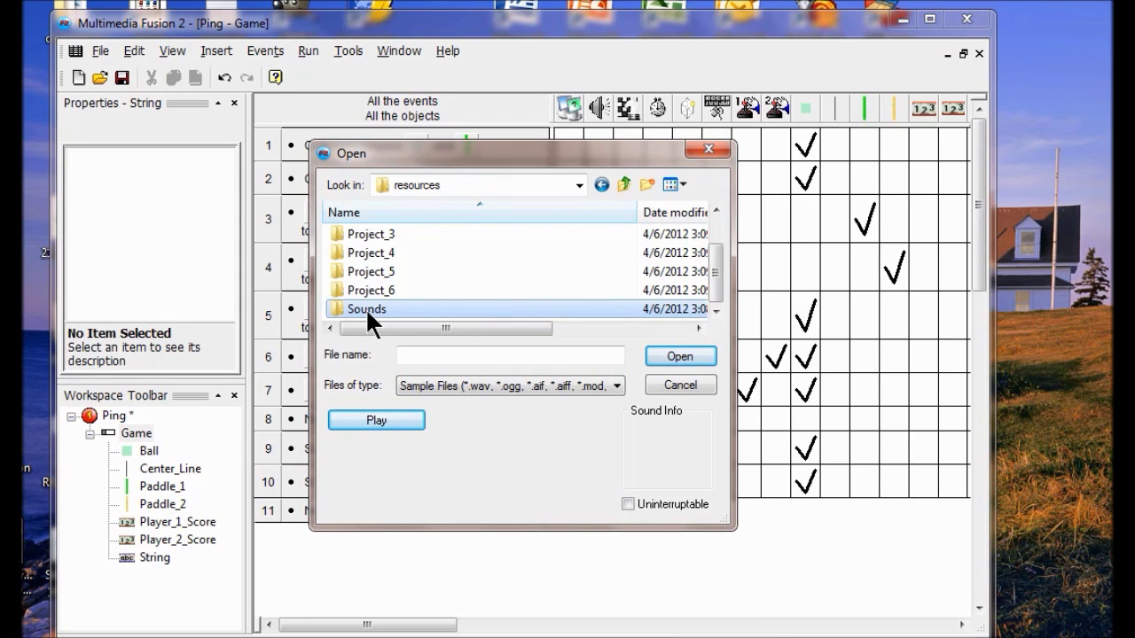
double_click(367, 310)
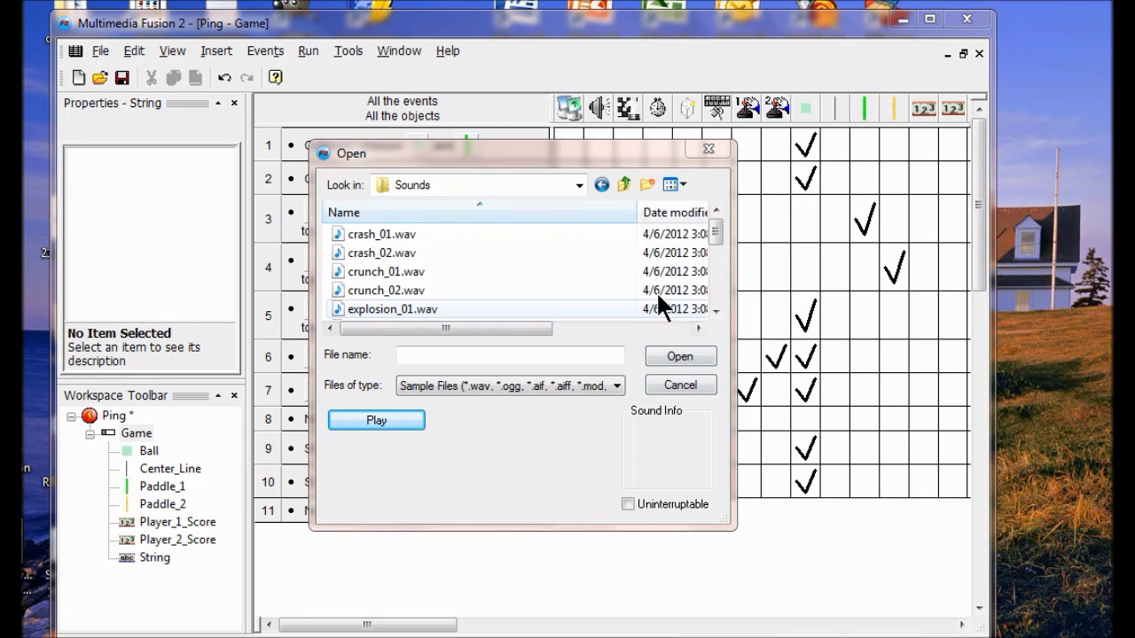
- Load pop_bubble.wav as the sample for the ball's collision with the green paddle
drag(713, 237, 714, 294)
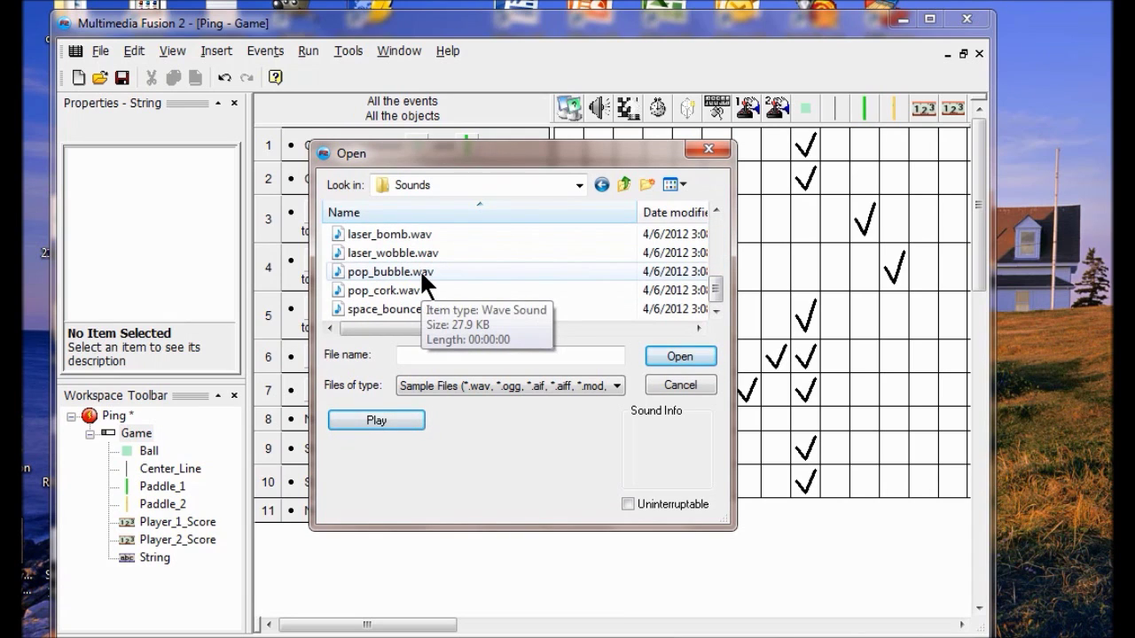
click(421, 273)
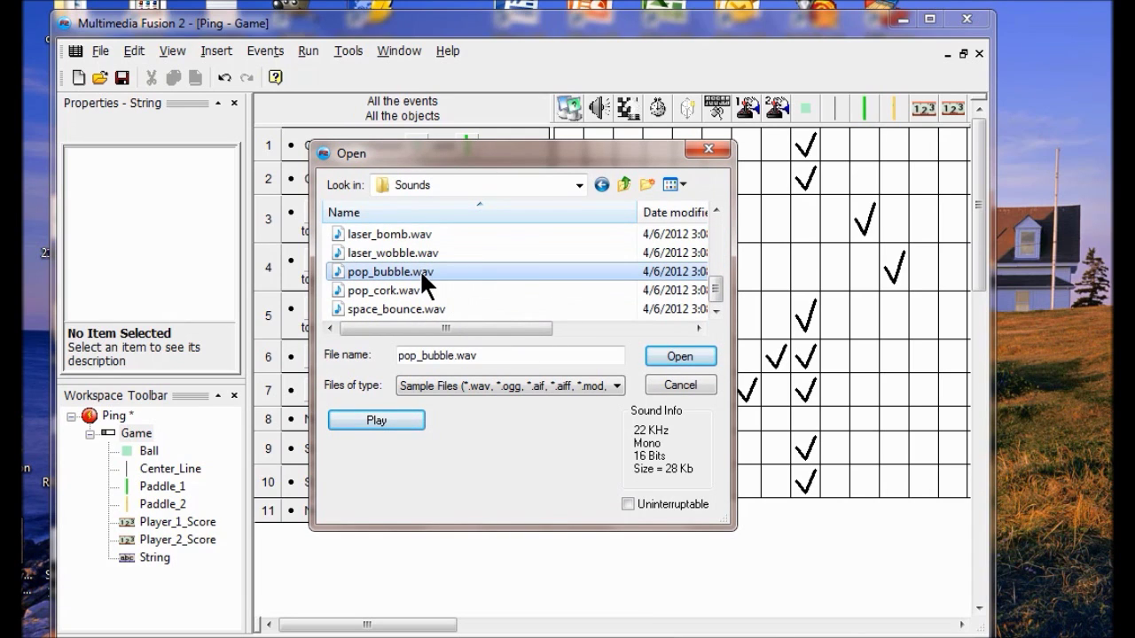
double_click(419, 269)
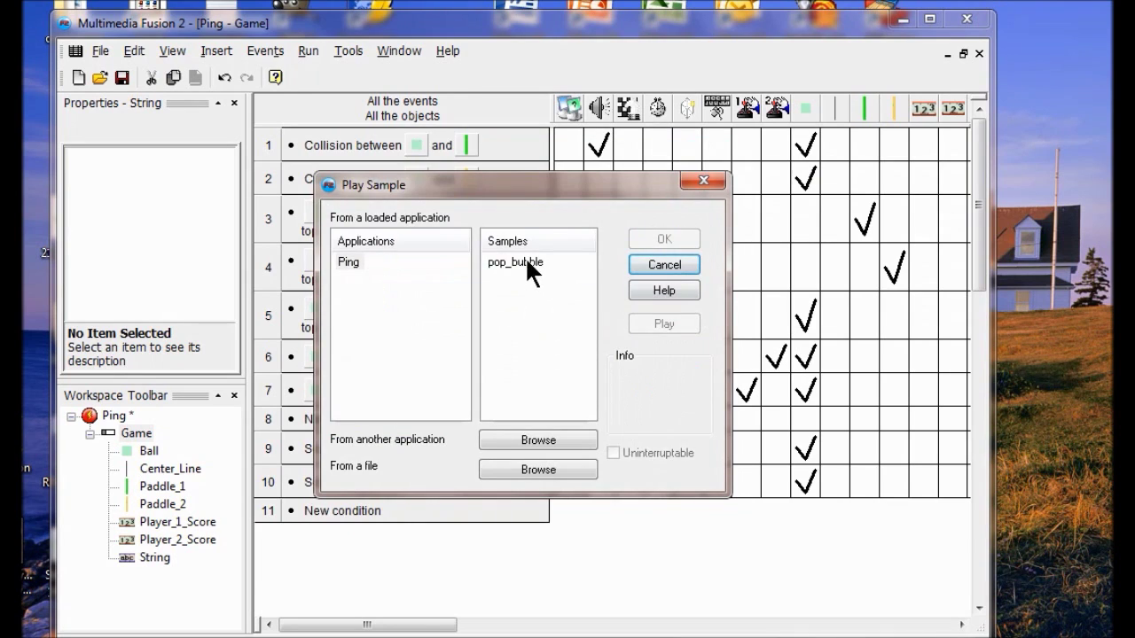
- Preview the pop_bubble sample and paste the sound action into the ball's collision with the yellow paddle
click(527, 263)
click(665, 319)
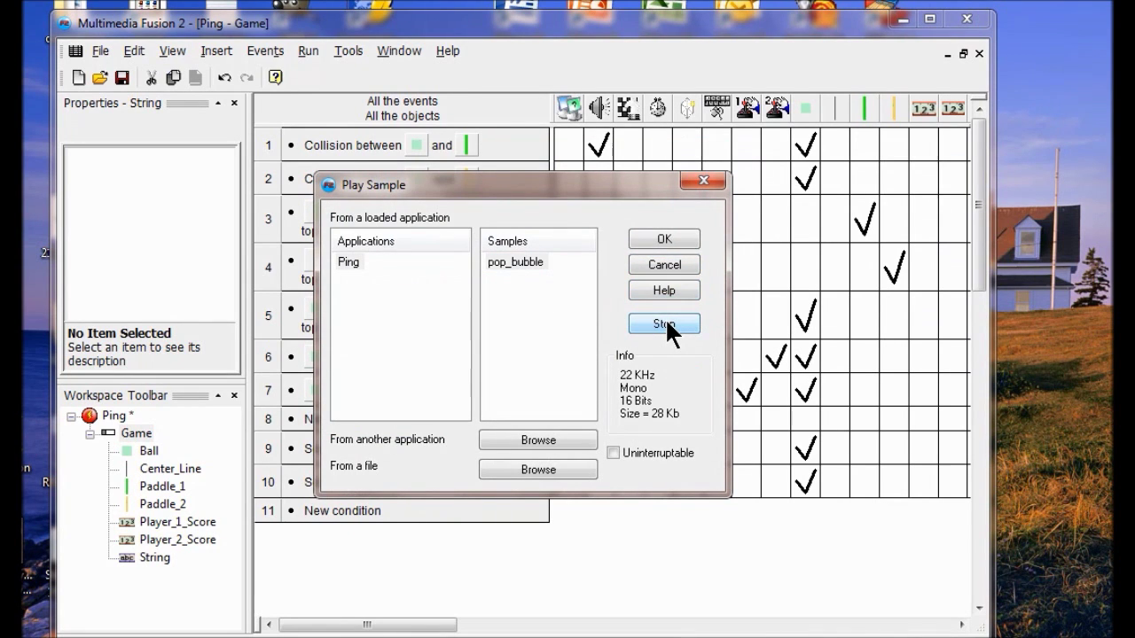
click(690, 182)
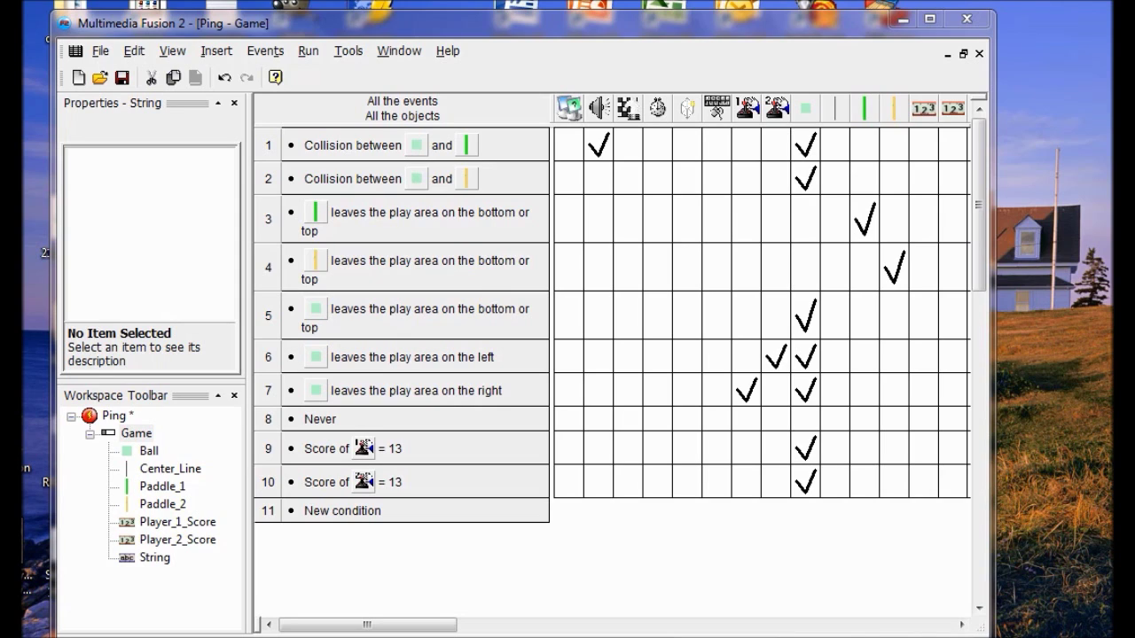
key(ctrl+v)
- Start a Play Sample action for the ball leaving the play area on the left and browse the Sounds folder
click(599, 356)
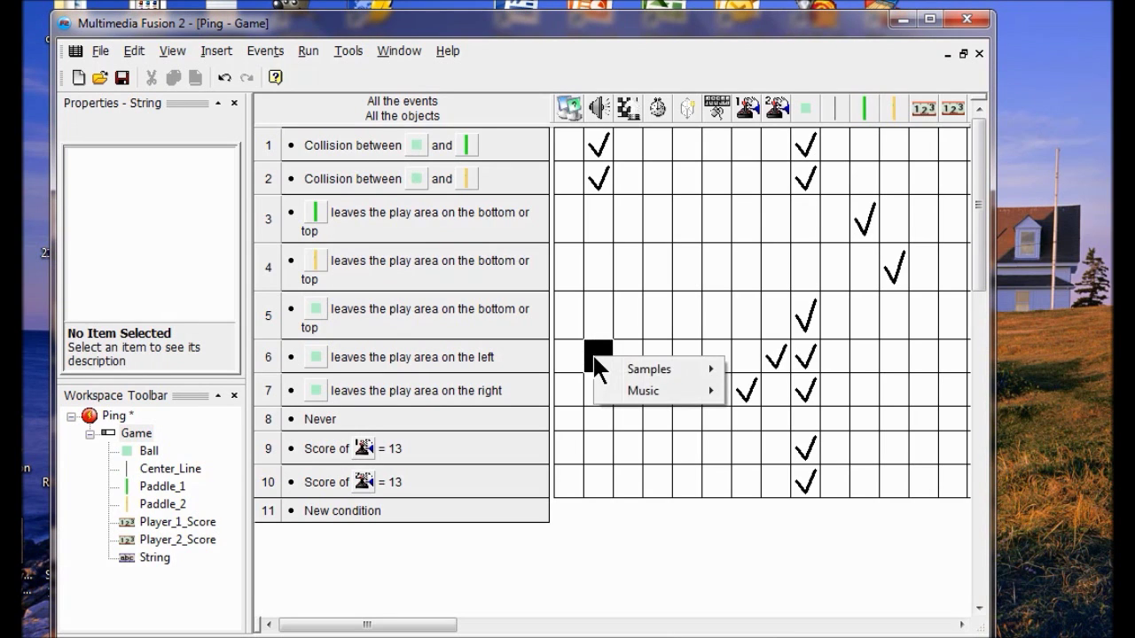
mouse_move(640, 368)
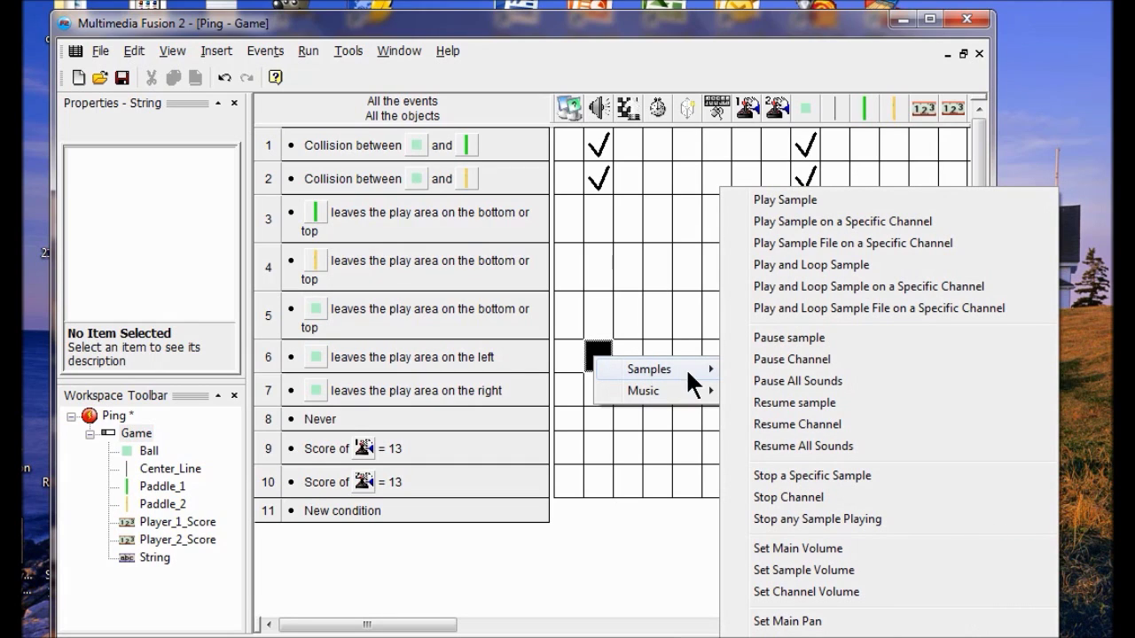
click(786, 201)
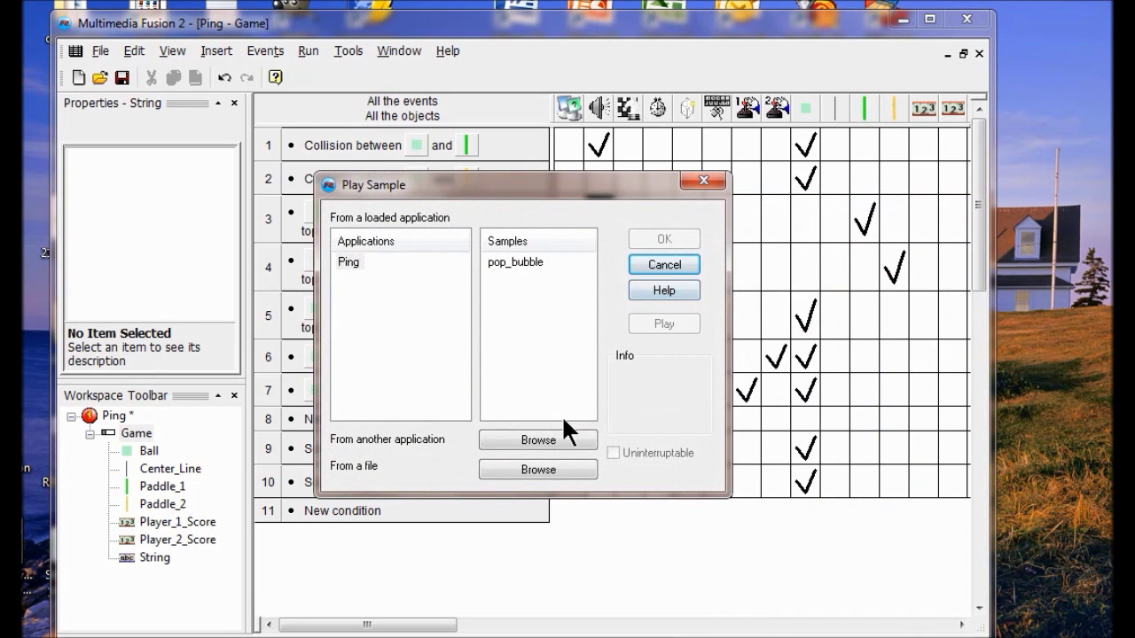
click(550, 438)
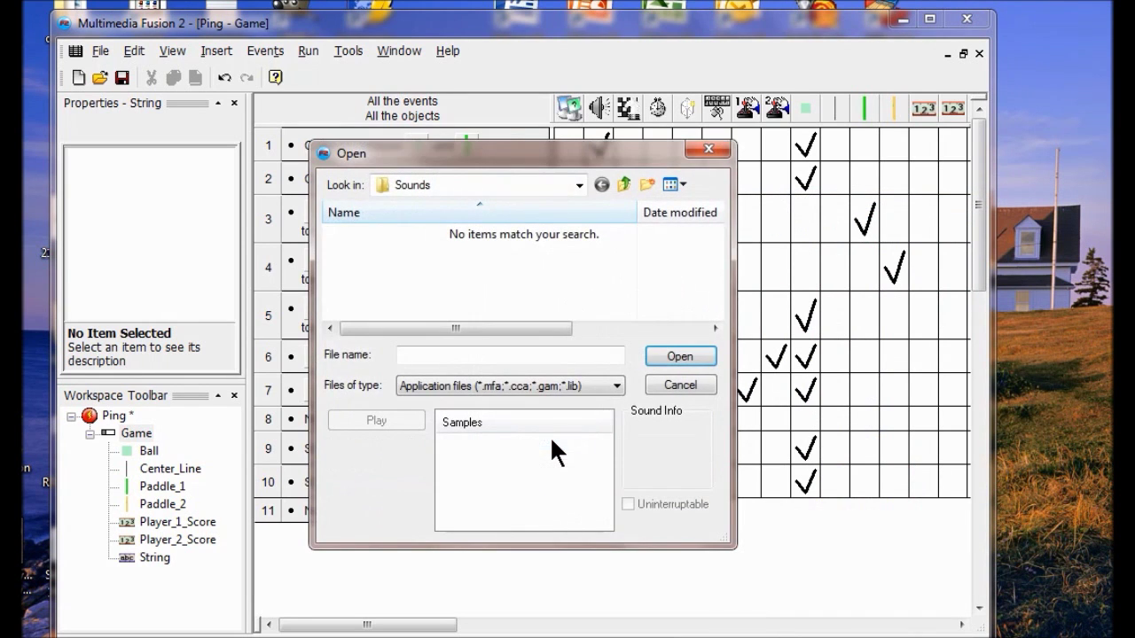
click(425, 184)
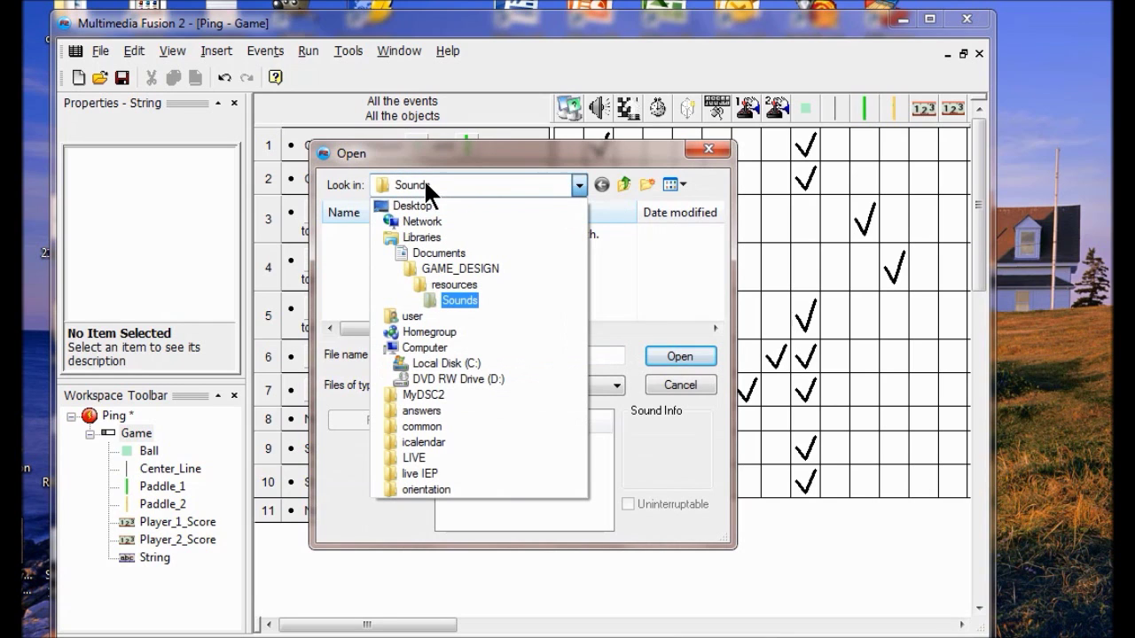
click(460, 297)
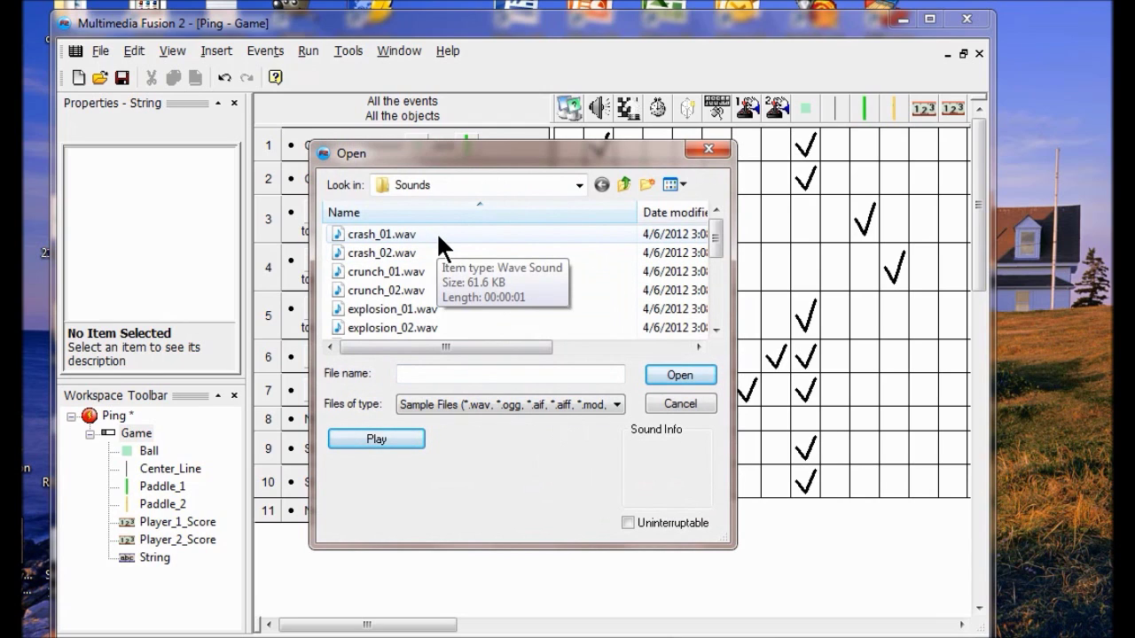
- Preview sound files from the Sounds folder, including crash_01.wav and ice_chime.wav
click(436, 231)
click(392, 431)
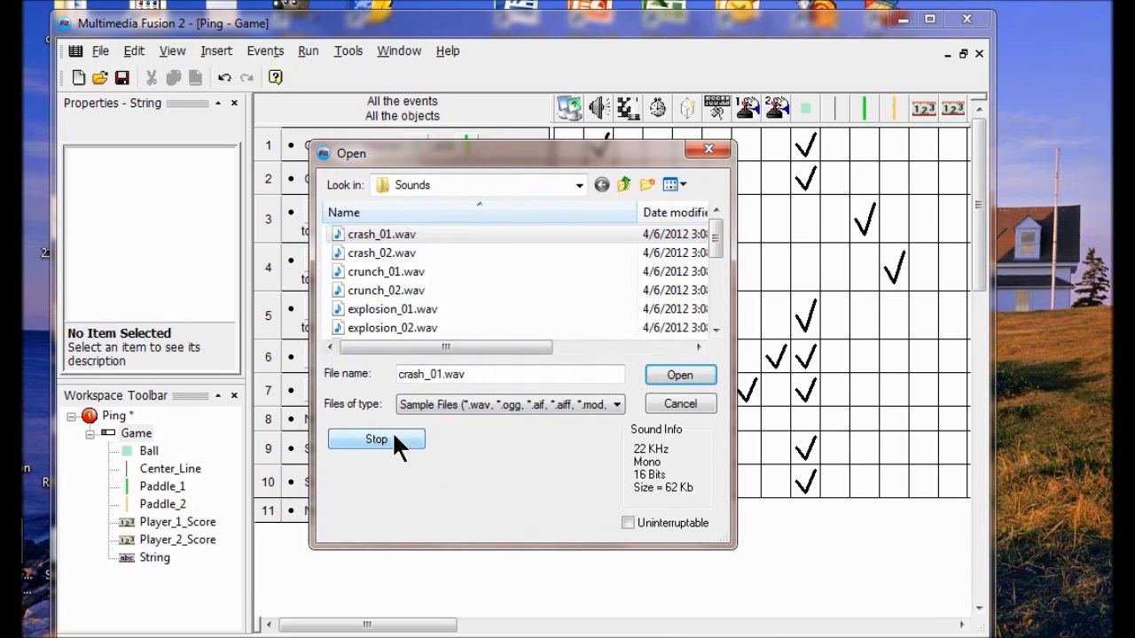
click(367, 270)
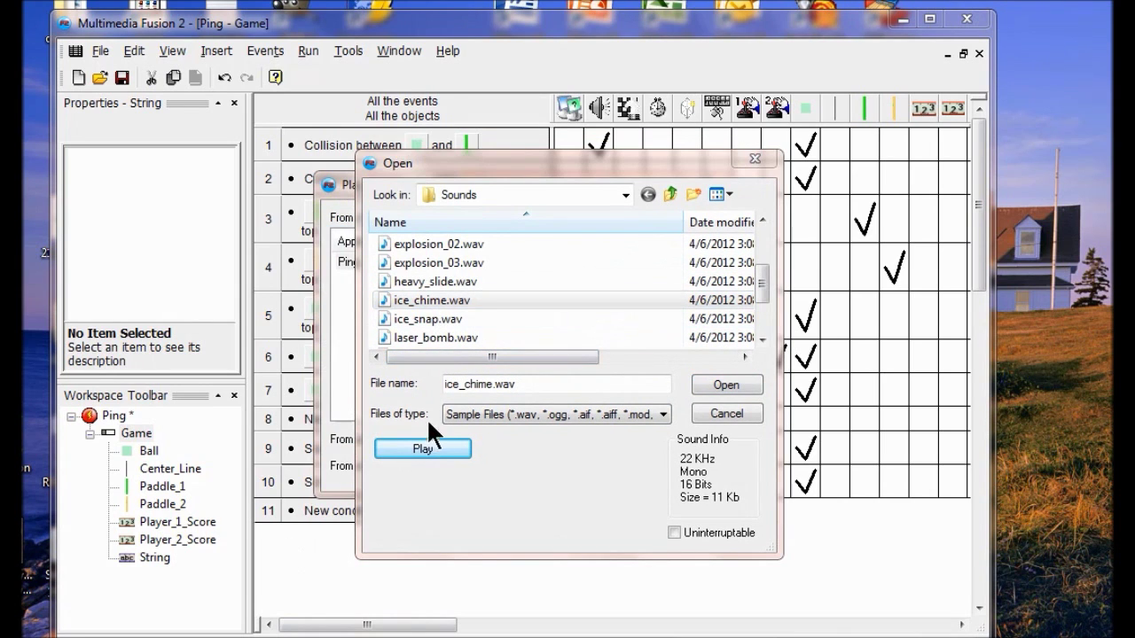
click(425, 441)
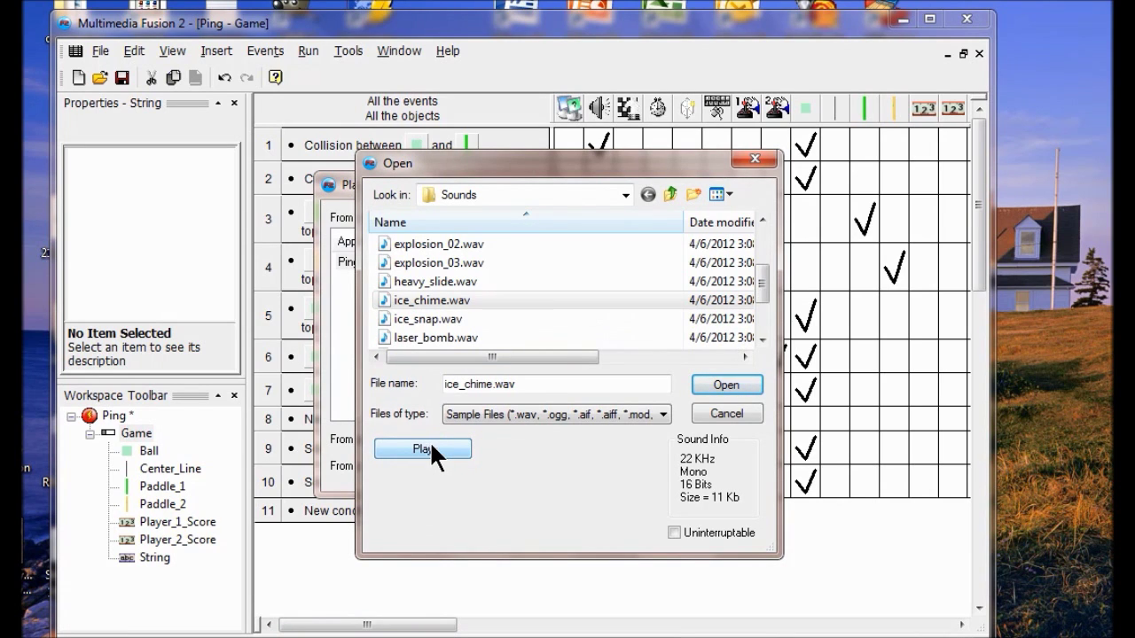
- Load ice_chime.wav and assign it as the sample played when the ball leaves on the left
click(709, 382)
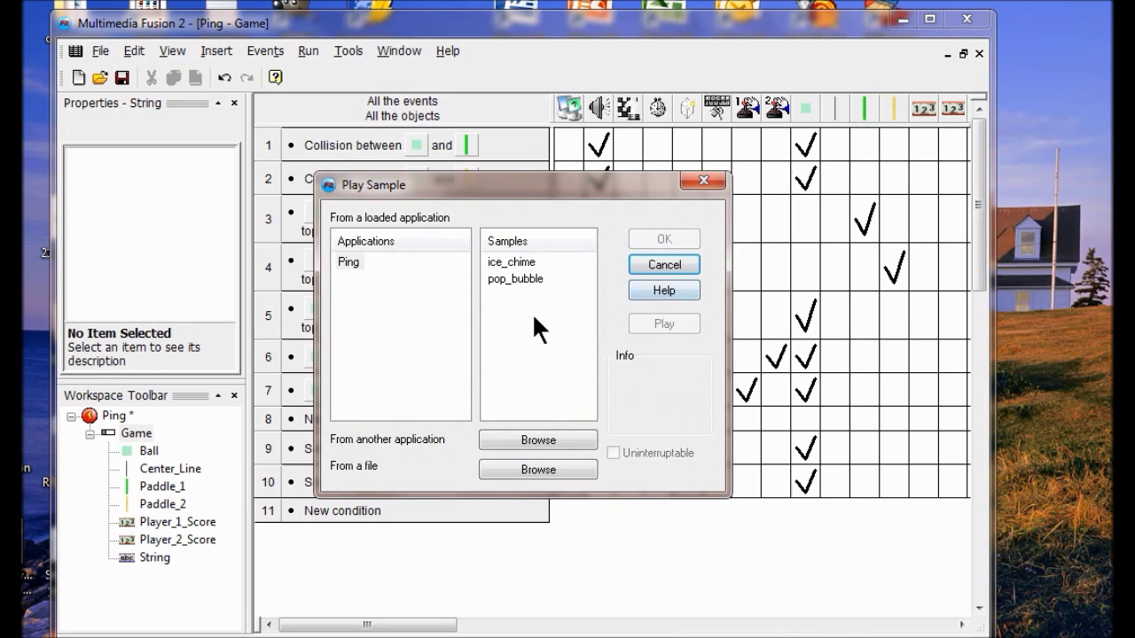
click(524, 260)
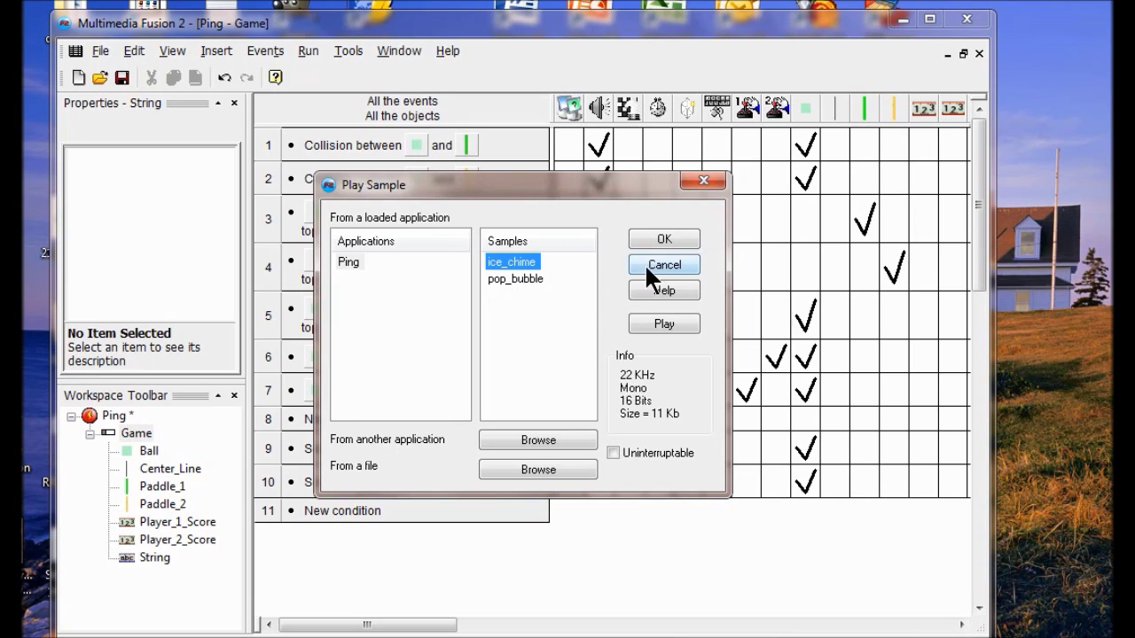
click(655, 237)
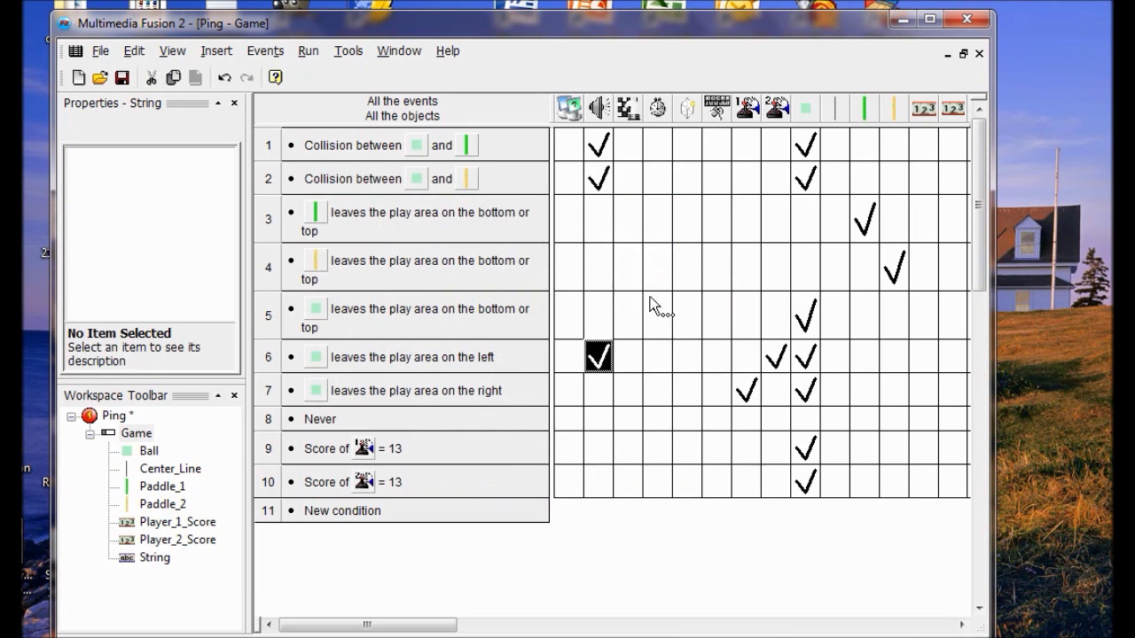
- Add a Play Sample action with ice_chime to the event for the ball leaving the play area on the right
click(593, 393)
mouse_move(630, 406)
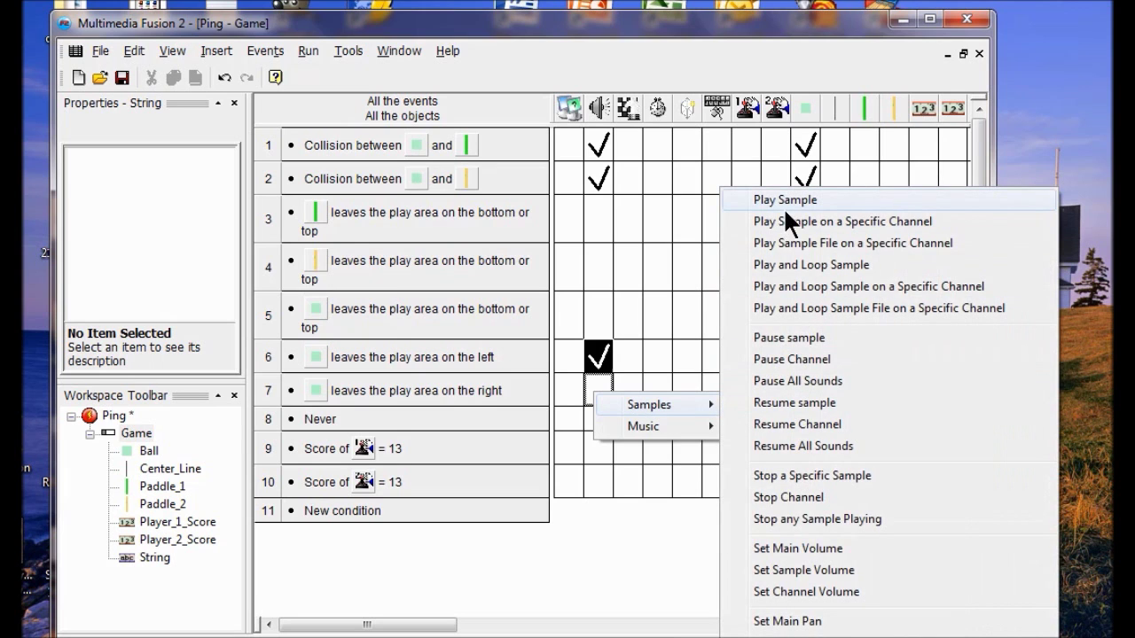
click(782, 204)
click(518, 261)
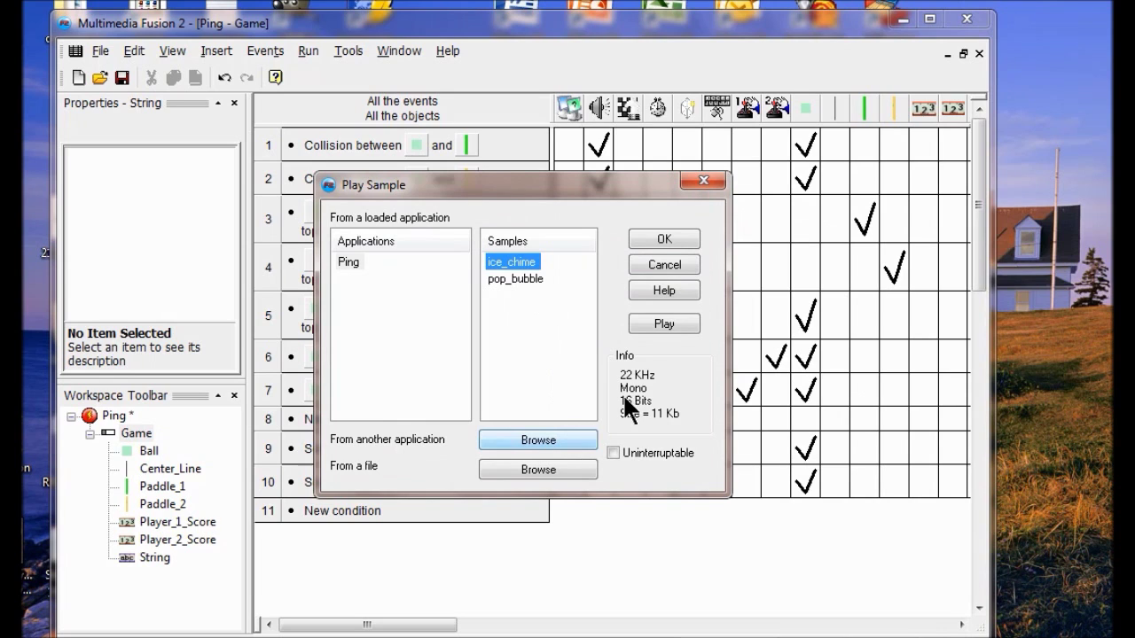
click(660, 238)
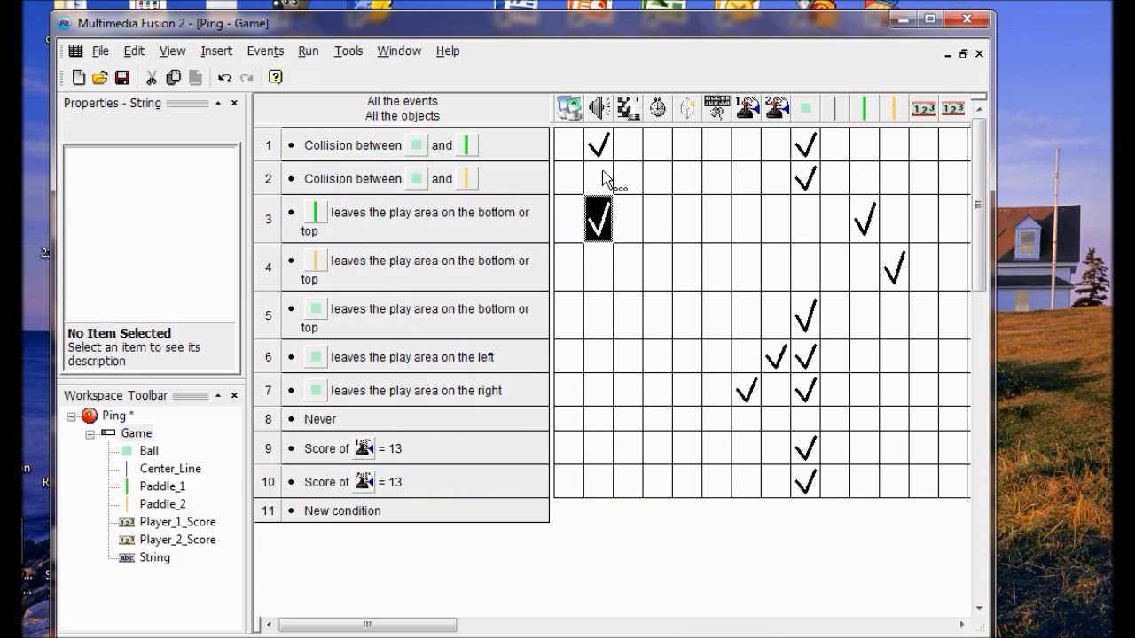
- Add a Play Sample action with pop_bubble to the event for the ball colliding with the yellow paddle
click(601, 179)
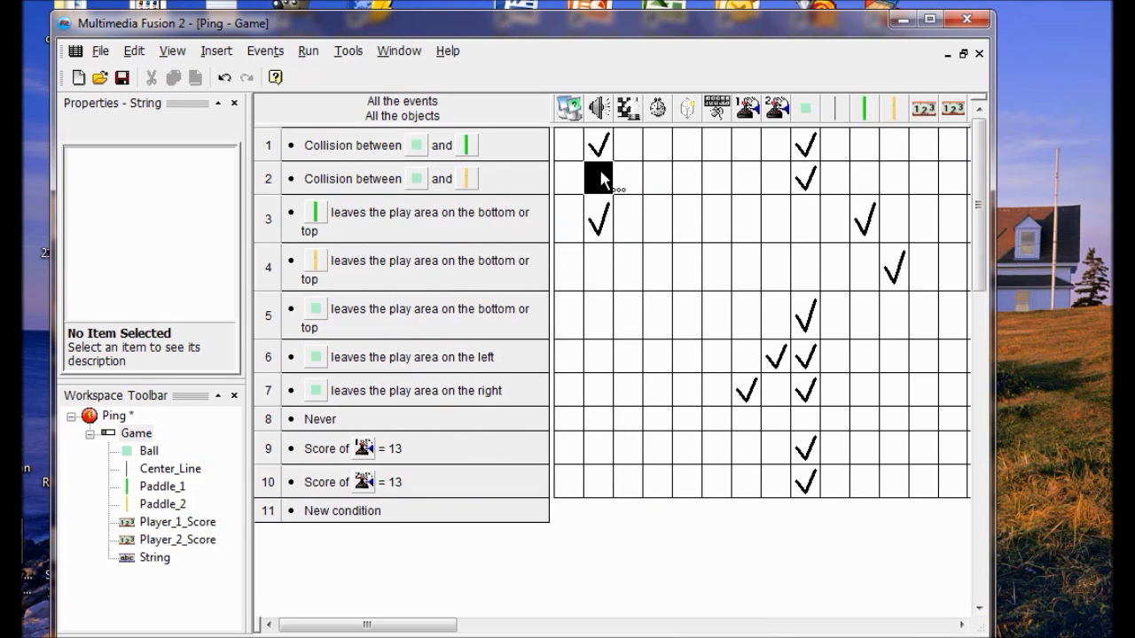
right_click(602, 179)
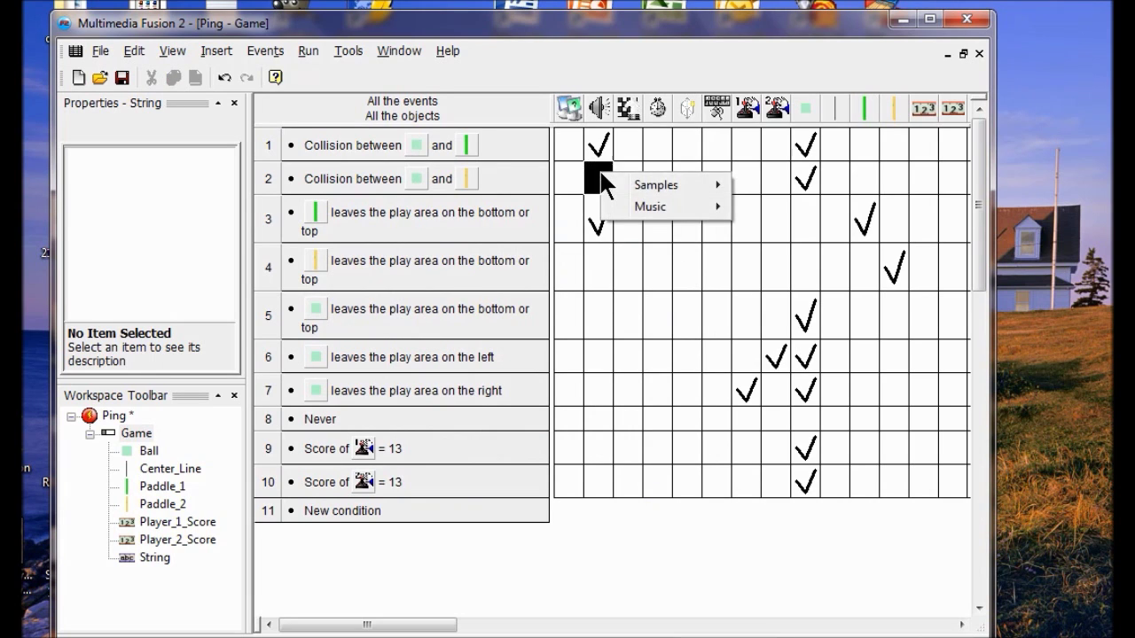
mouse_move(633, 185)
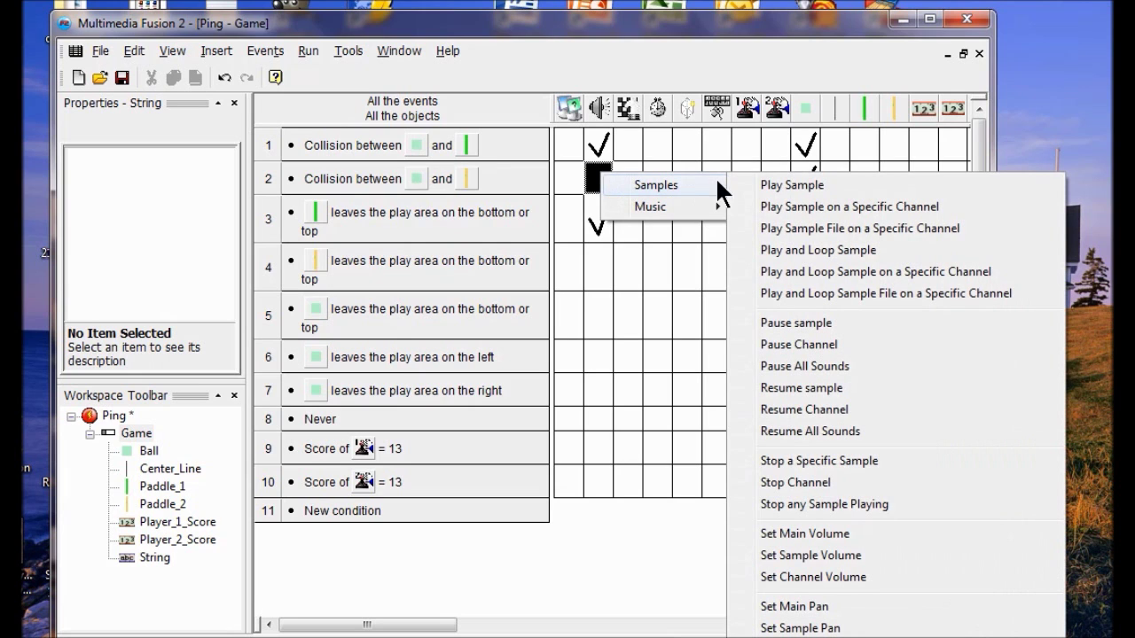
click(773, 186)
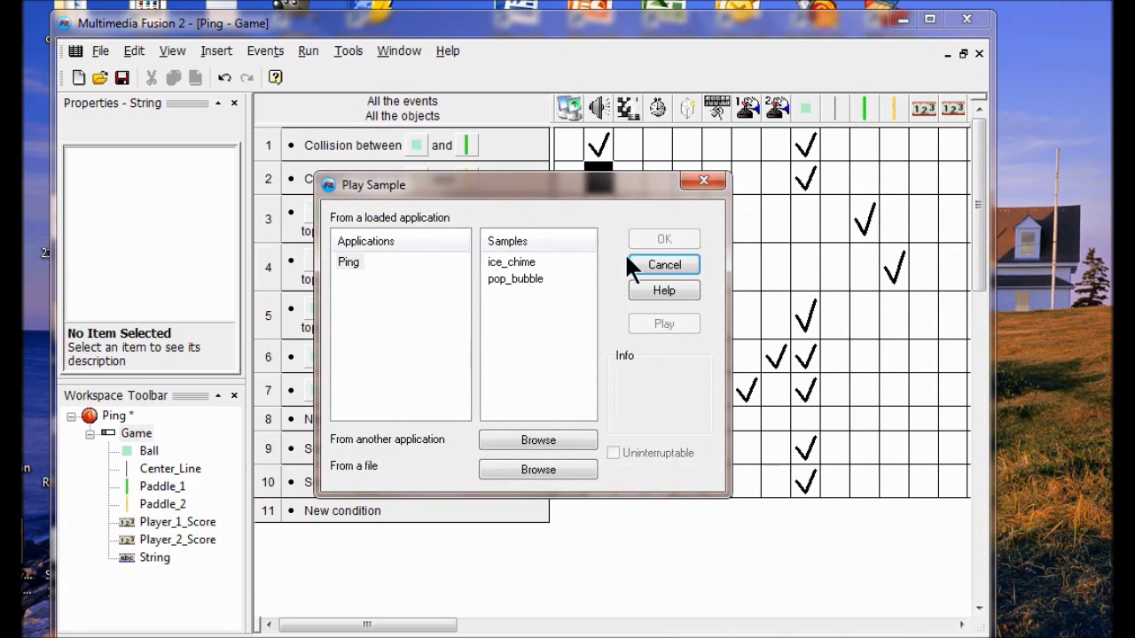
click(522, 276)
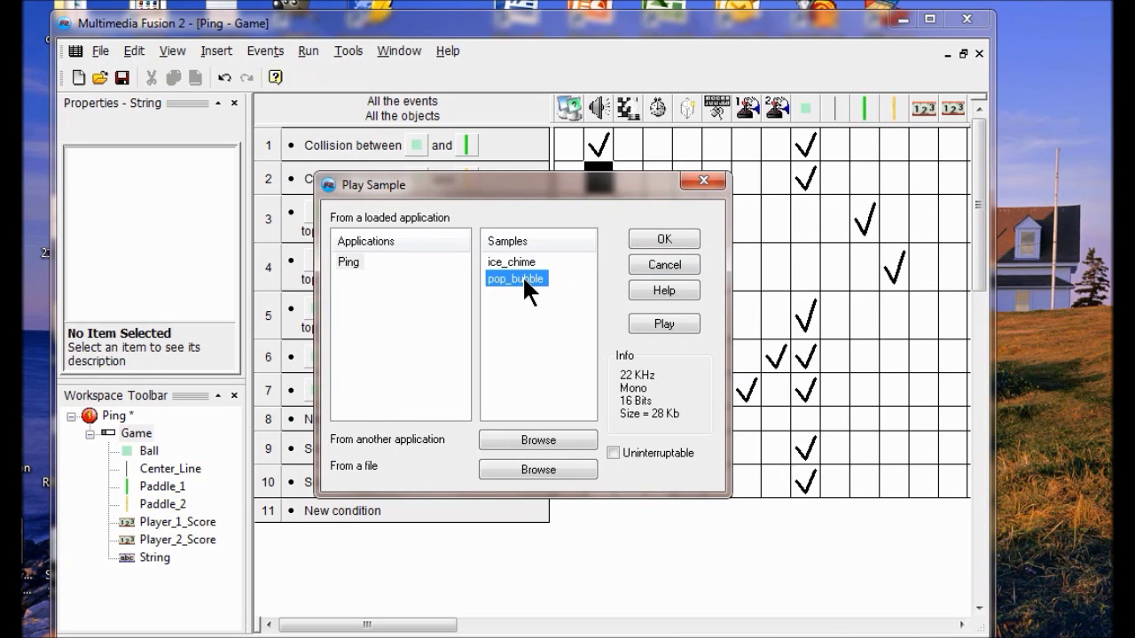
click(648, 233)
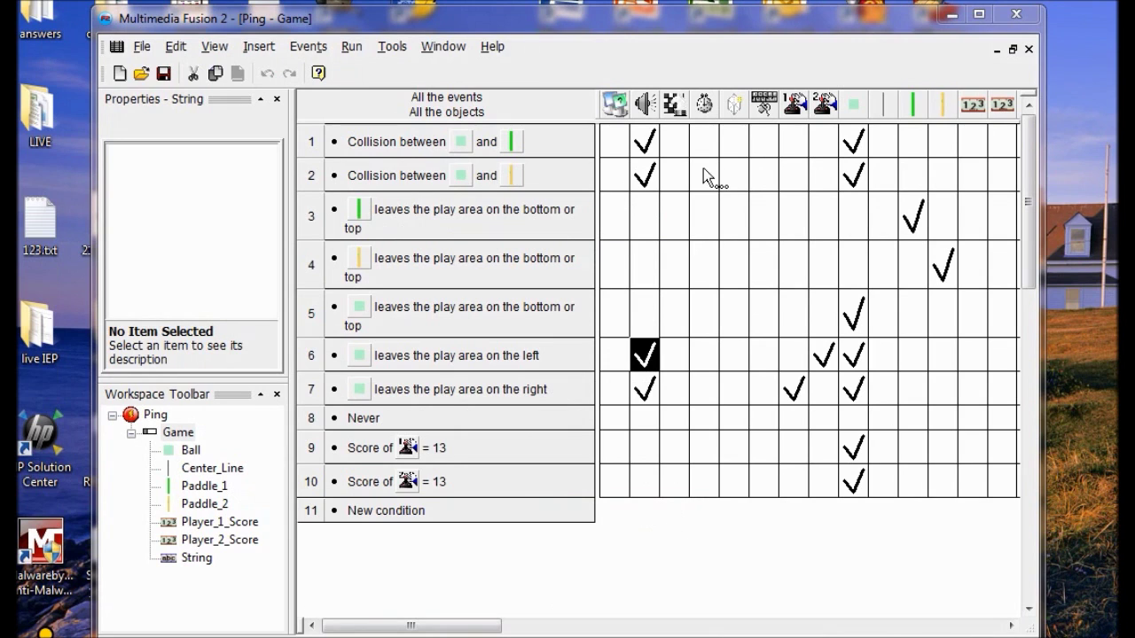
- Run the Ping game and move a paddle to test the sound effects in play
click(359, 49)
click(373, 94)
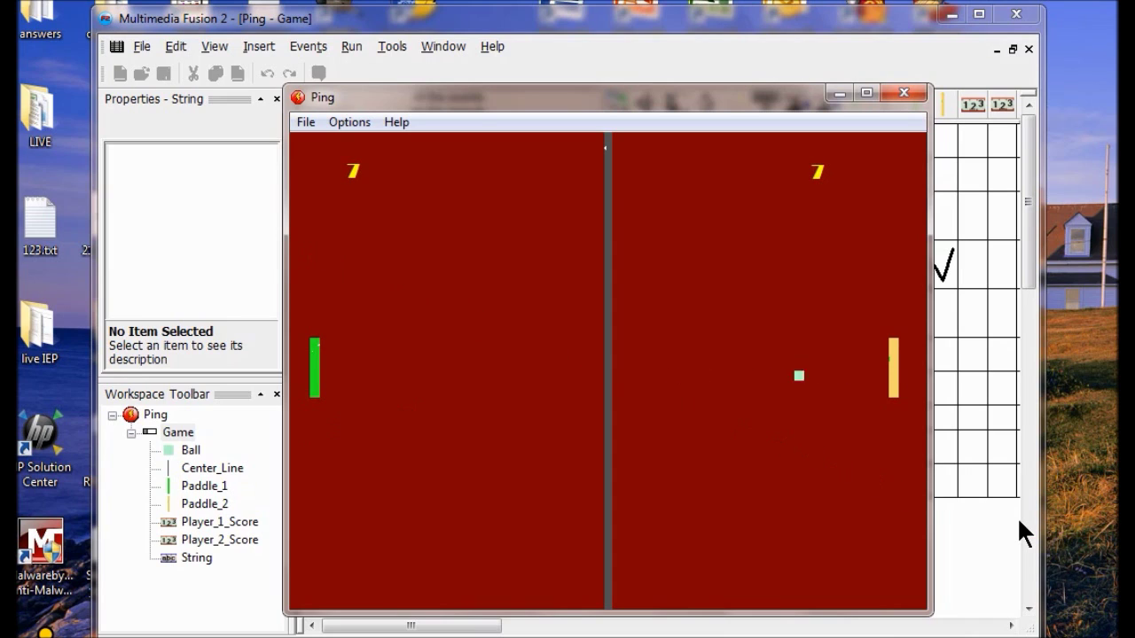
key(Up)
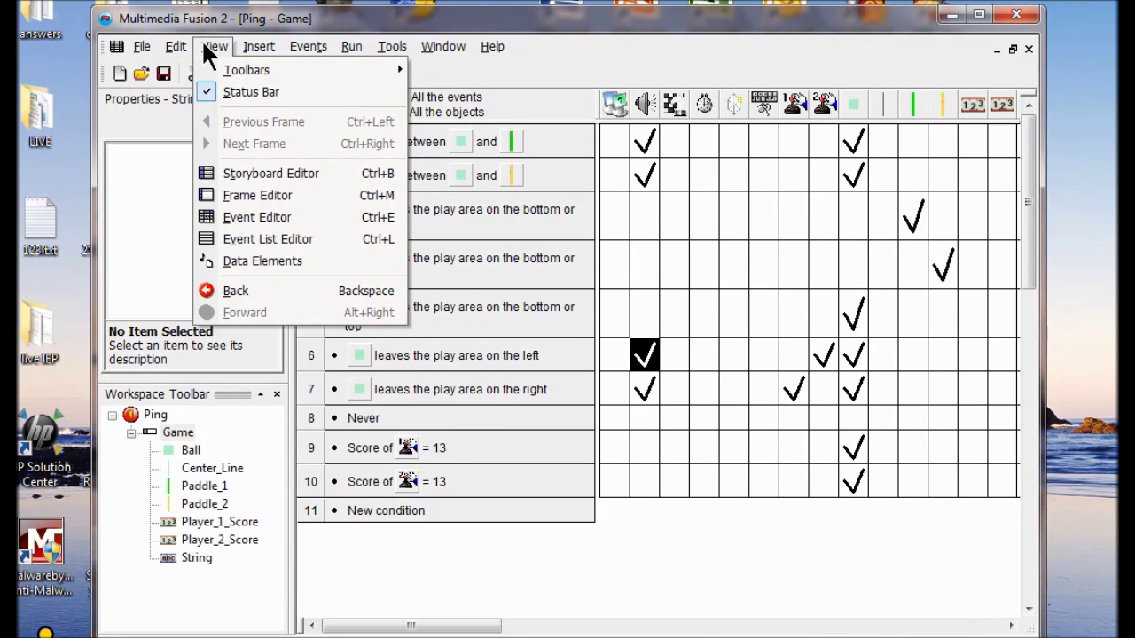
- Add a new frame in the Storyboard Editor and rename it Start
click(257, 174)
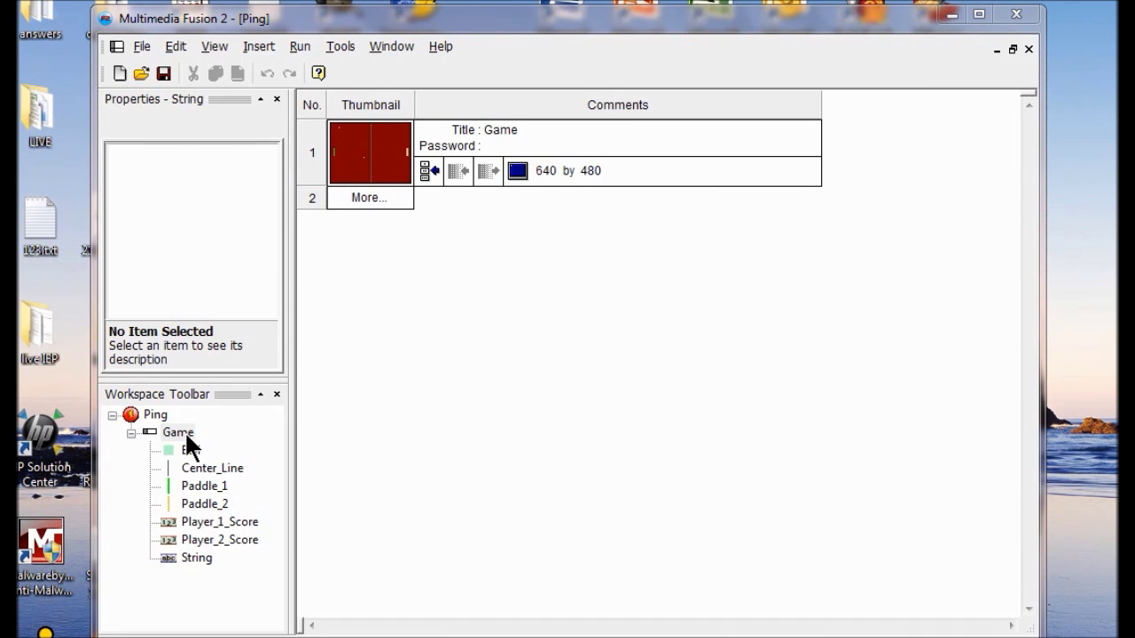
click(368, 201)
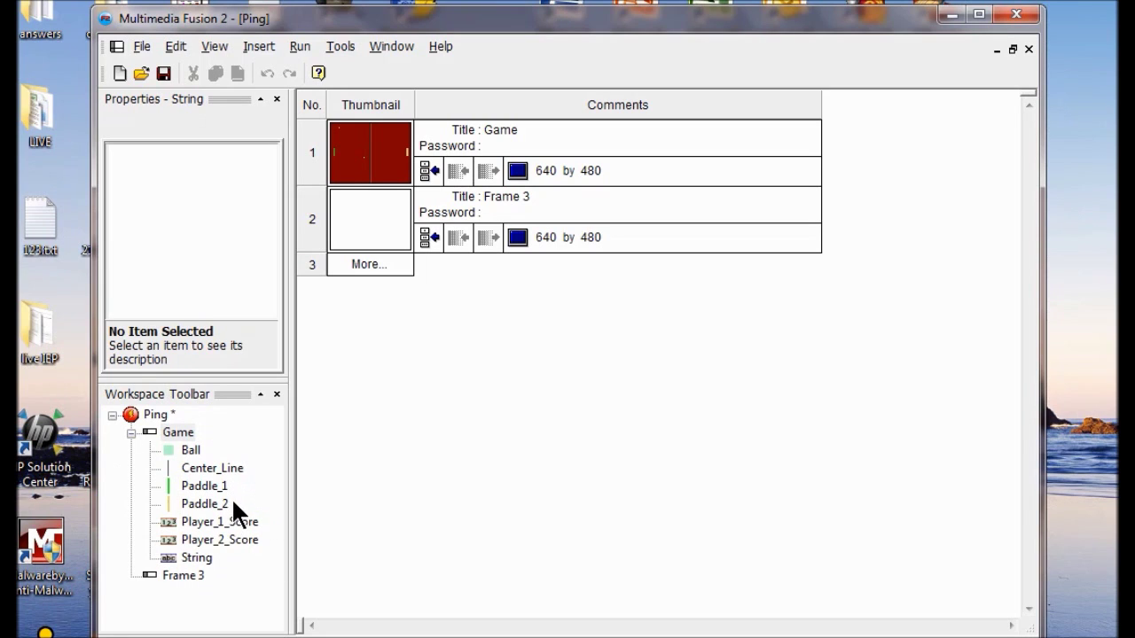
right_click(182, 575)
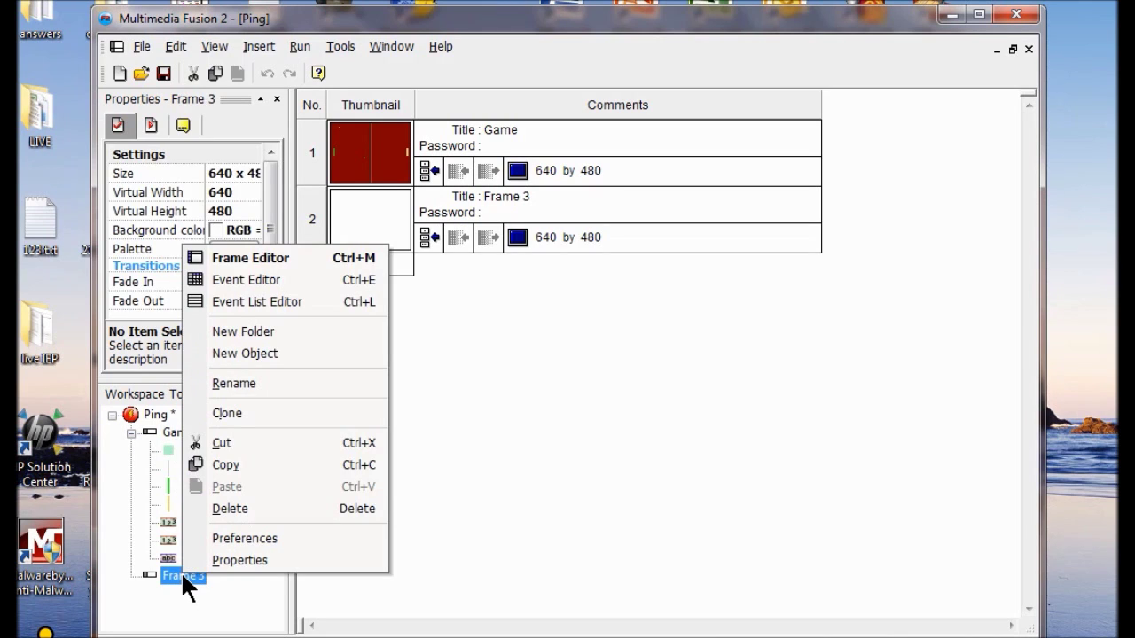
click(235, 387)
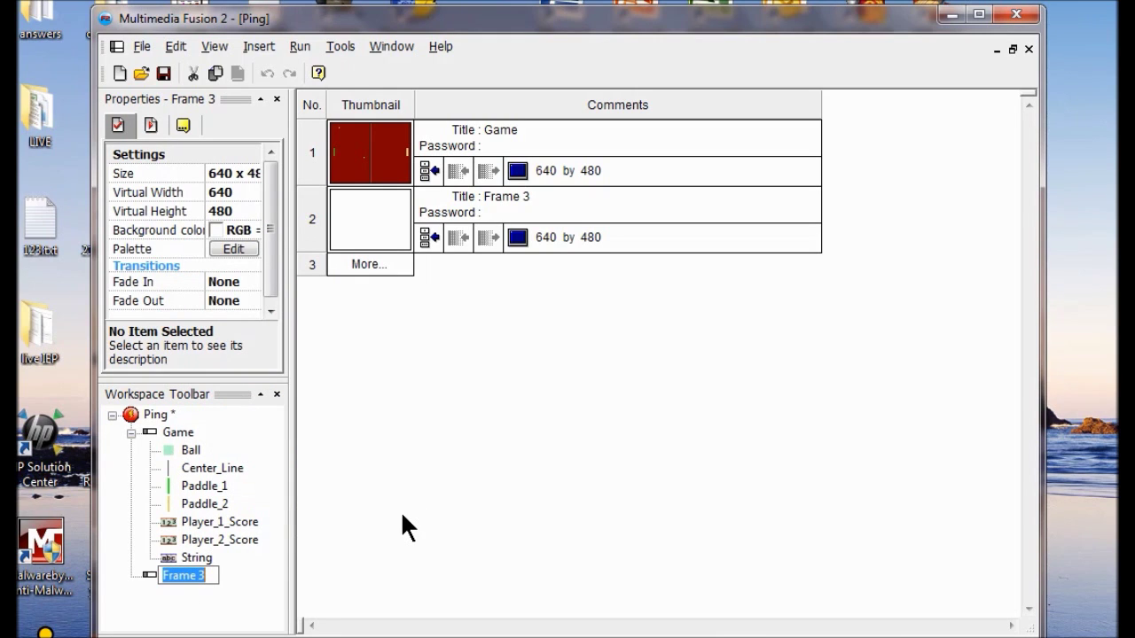
text(Start)
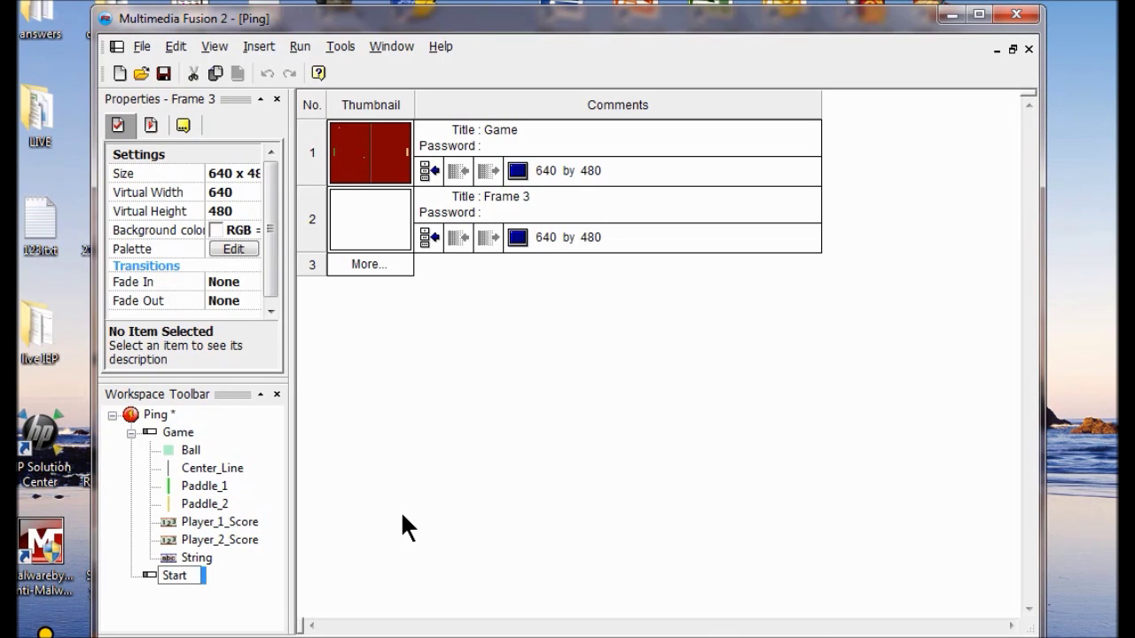
key(Return)
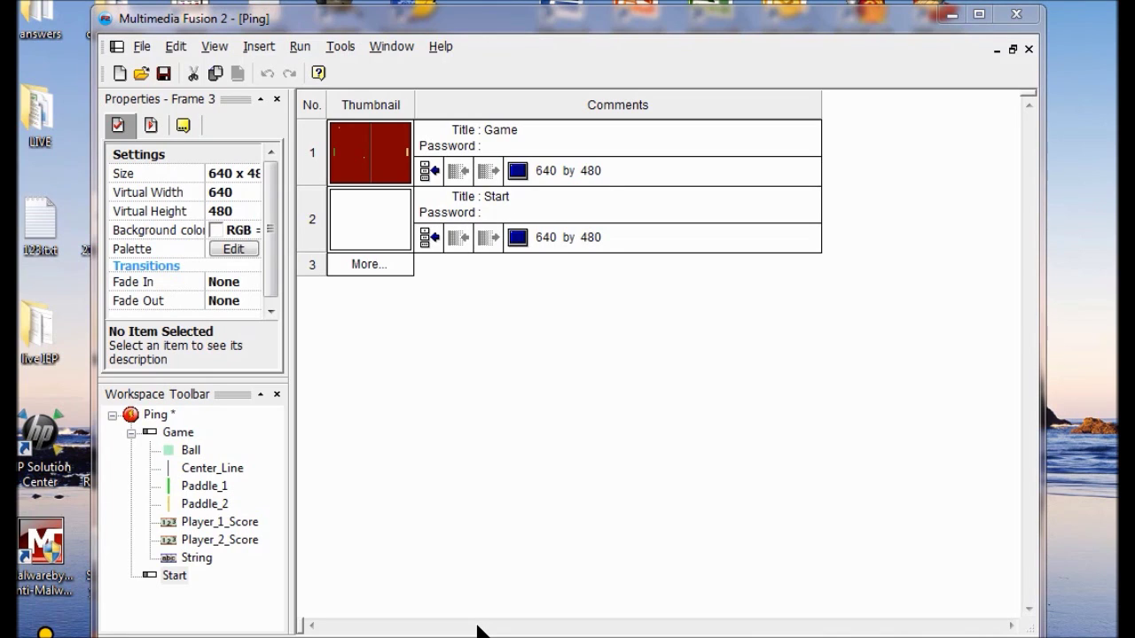
- Reorder the storyboard so that the Game frame comes after the Start frame
click(311, 156)
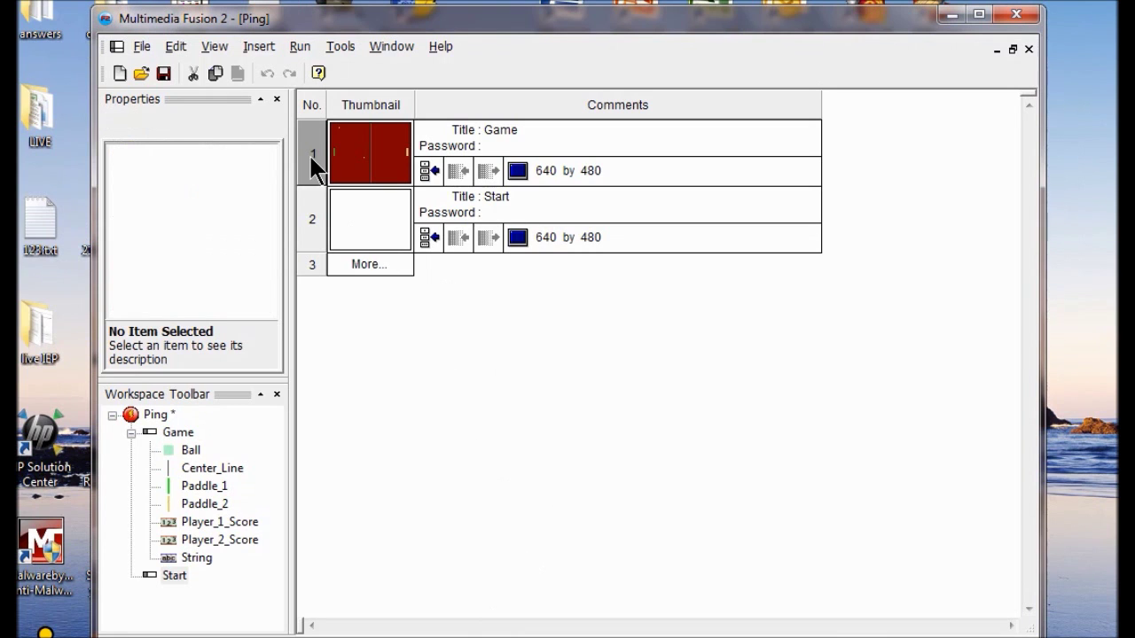
drag(457, 147, 460, 263)
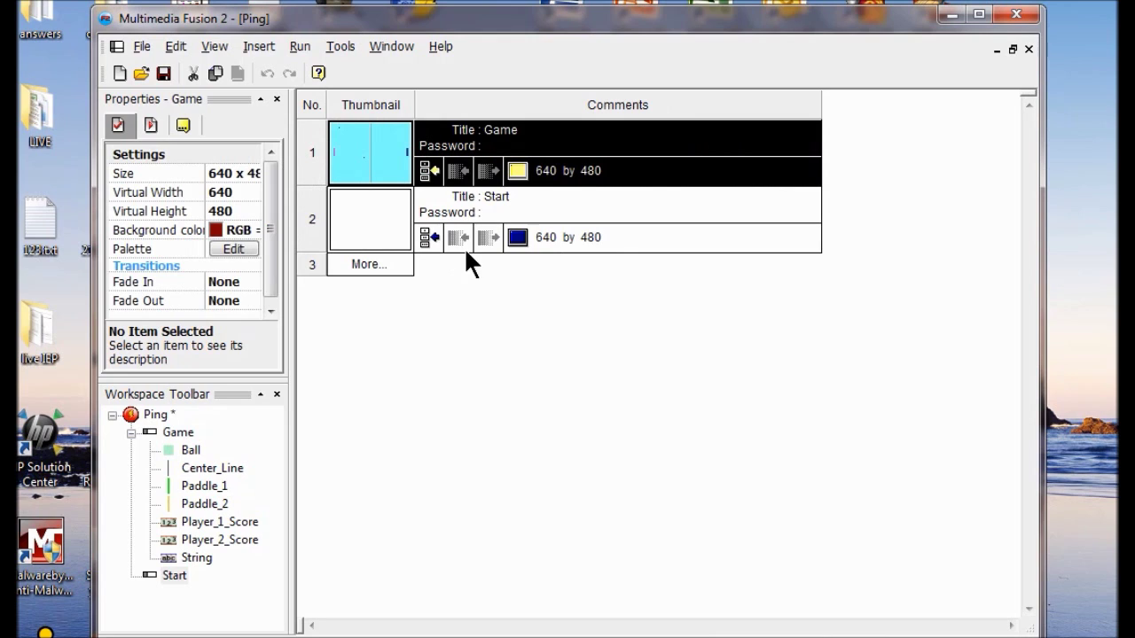
drag(476, 150, 516, 263)
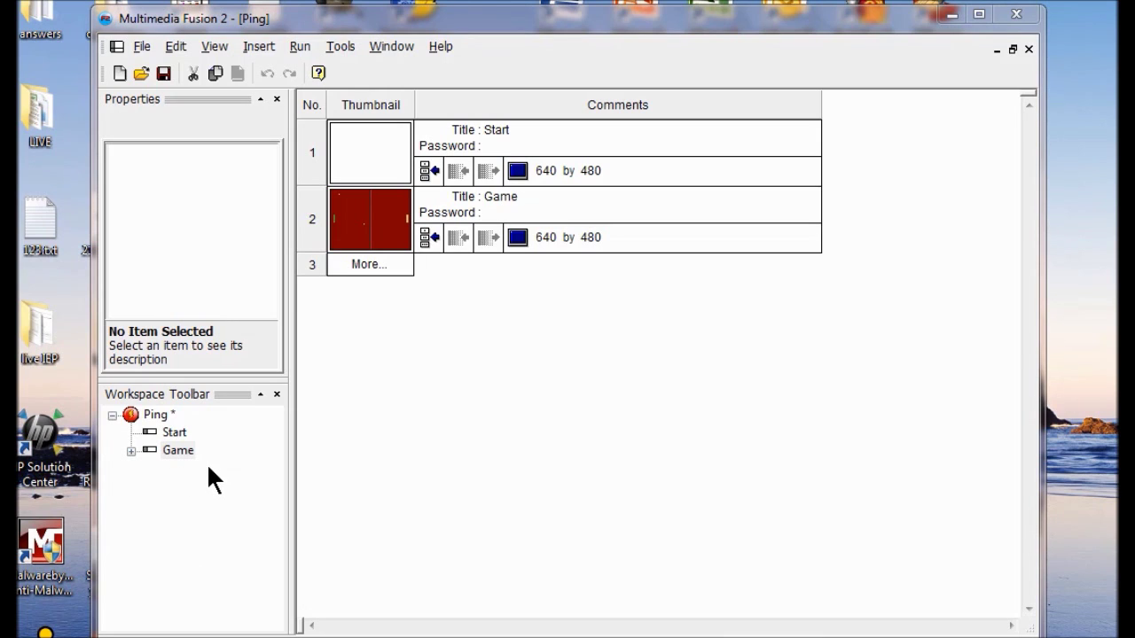
- Open the Start frame for editing and insert a String object in its upper-left area
double_click(169, 432)
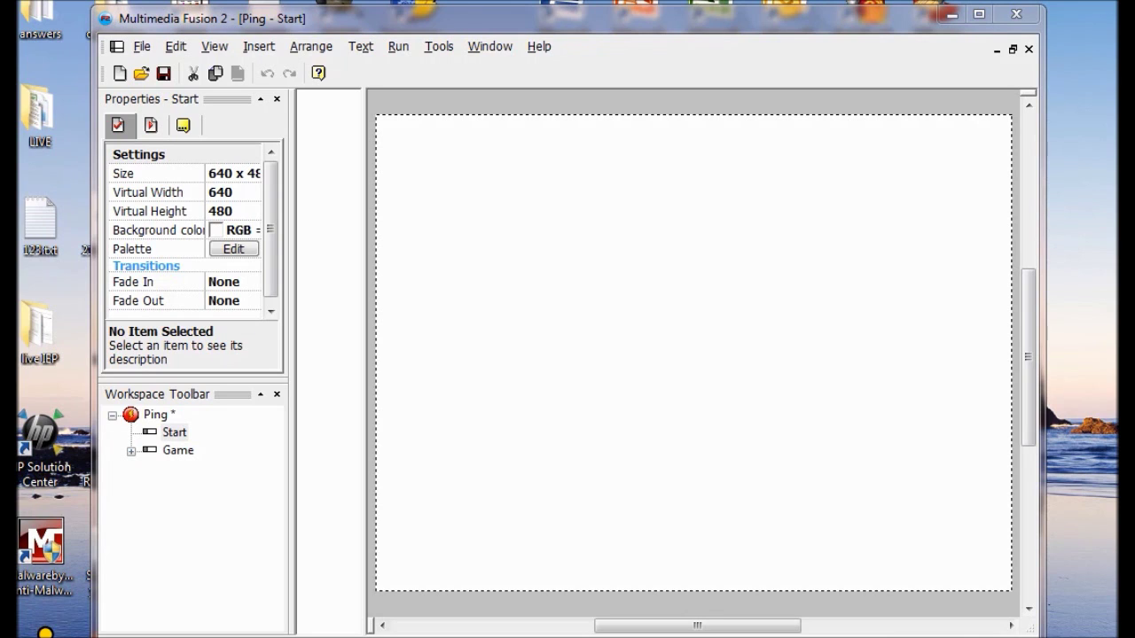
click(258, 55)
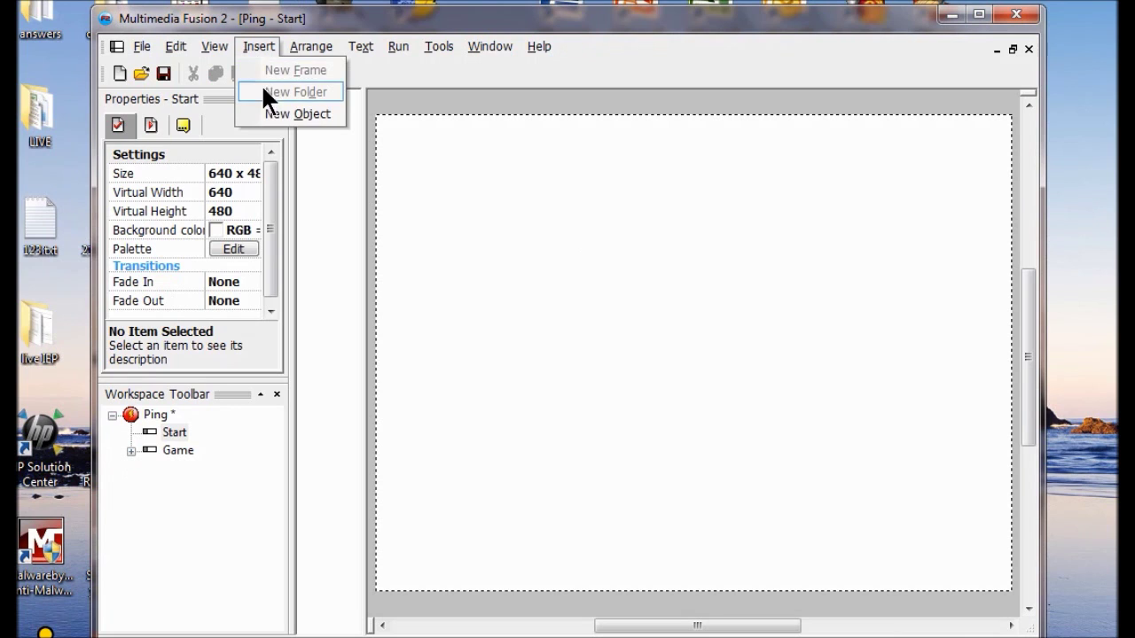
click(273, 115)
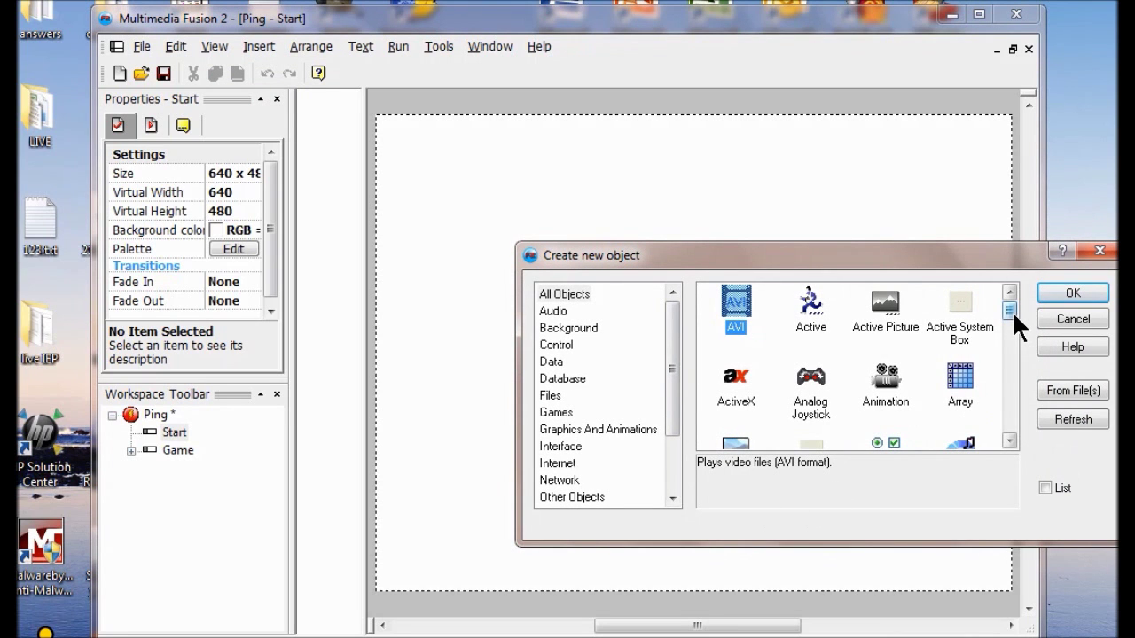
drag(1011, 310, 999, 415)
click(750, 376)
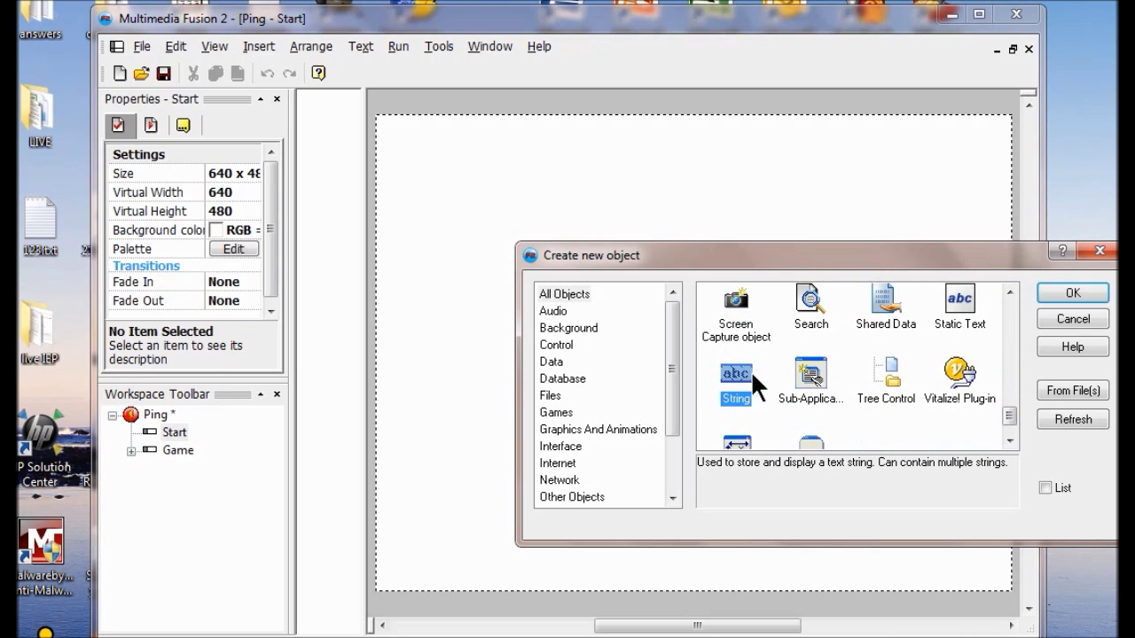
click(1062, 299)
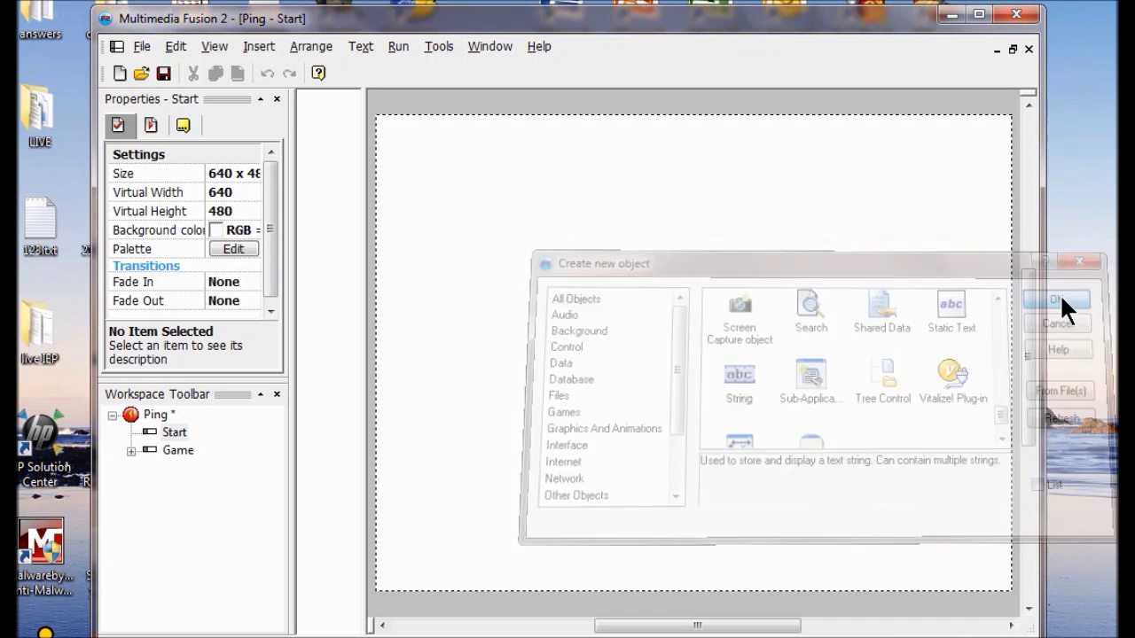
click(453, 211)
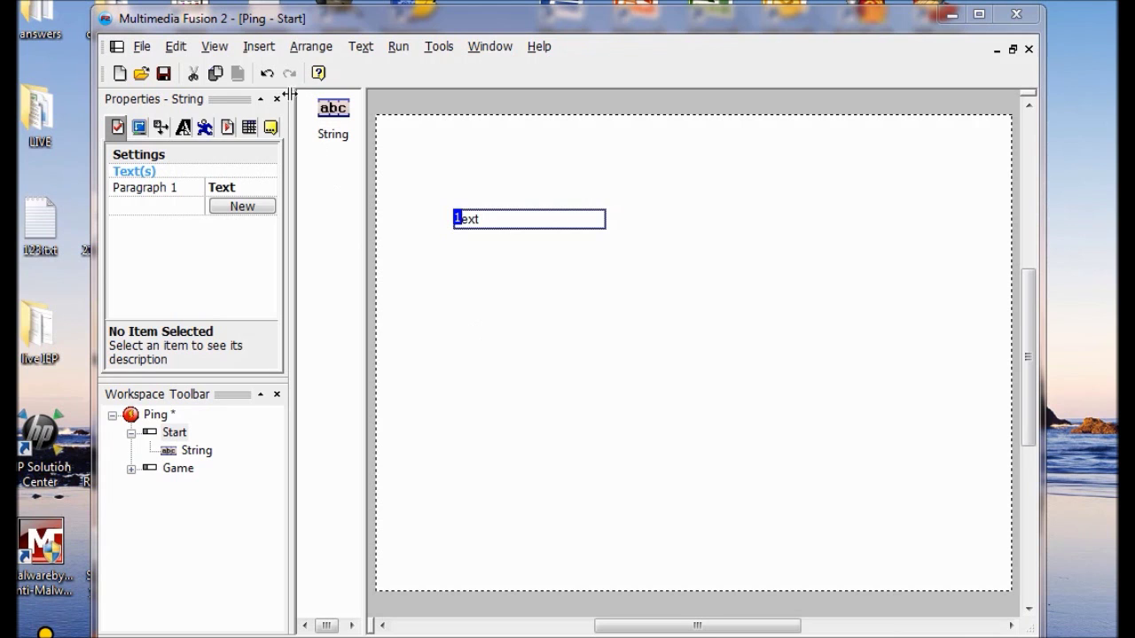
- Insert a second String object below the first one in the Start frame
click(257, 46)
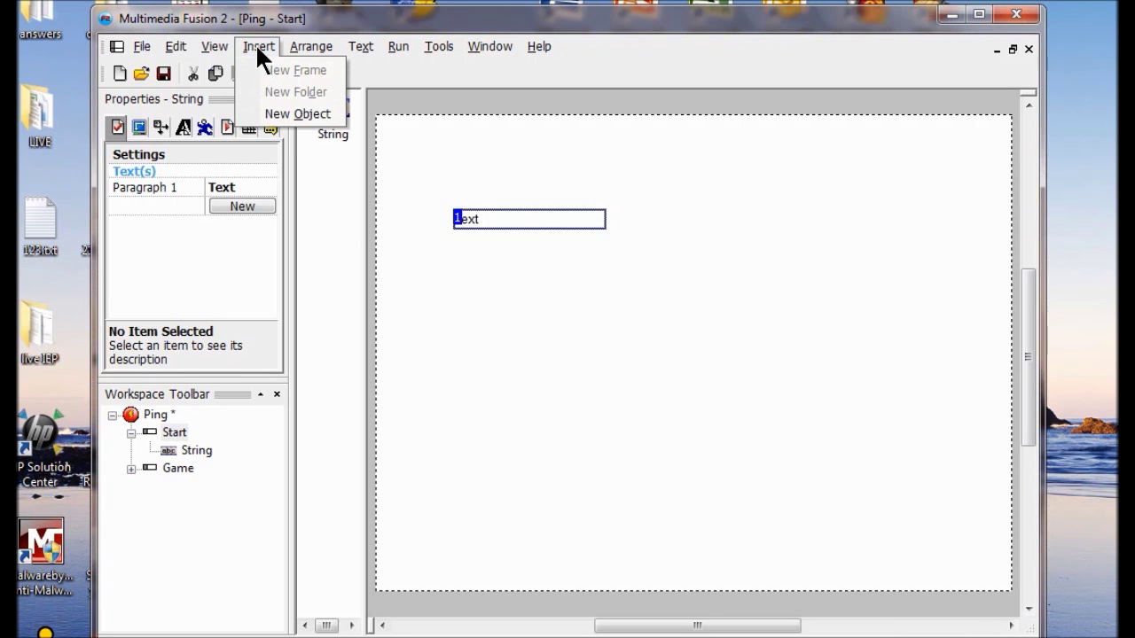
click(296, 115)
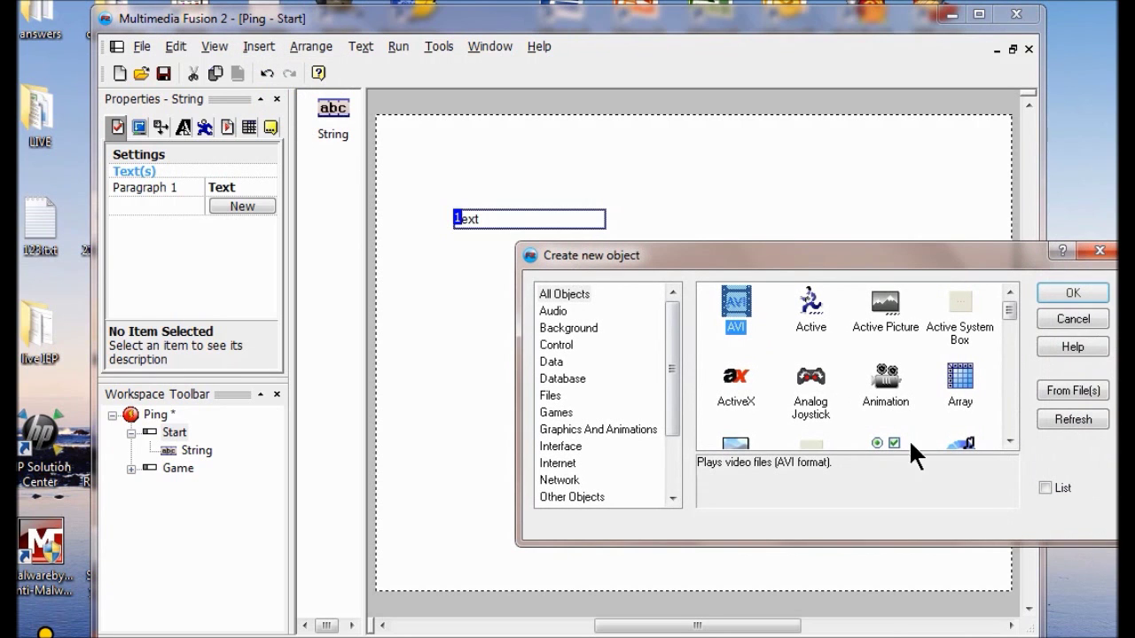
drag(1008, 310, 1006, 418)
click(718, 374)
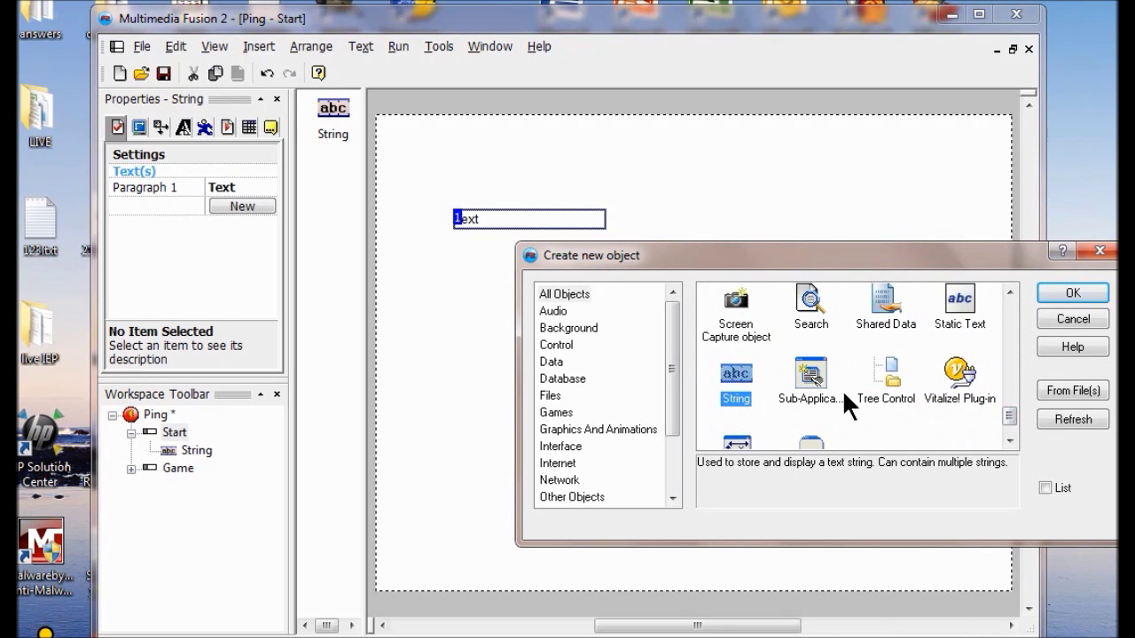
click(1065, 293)
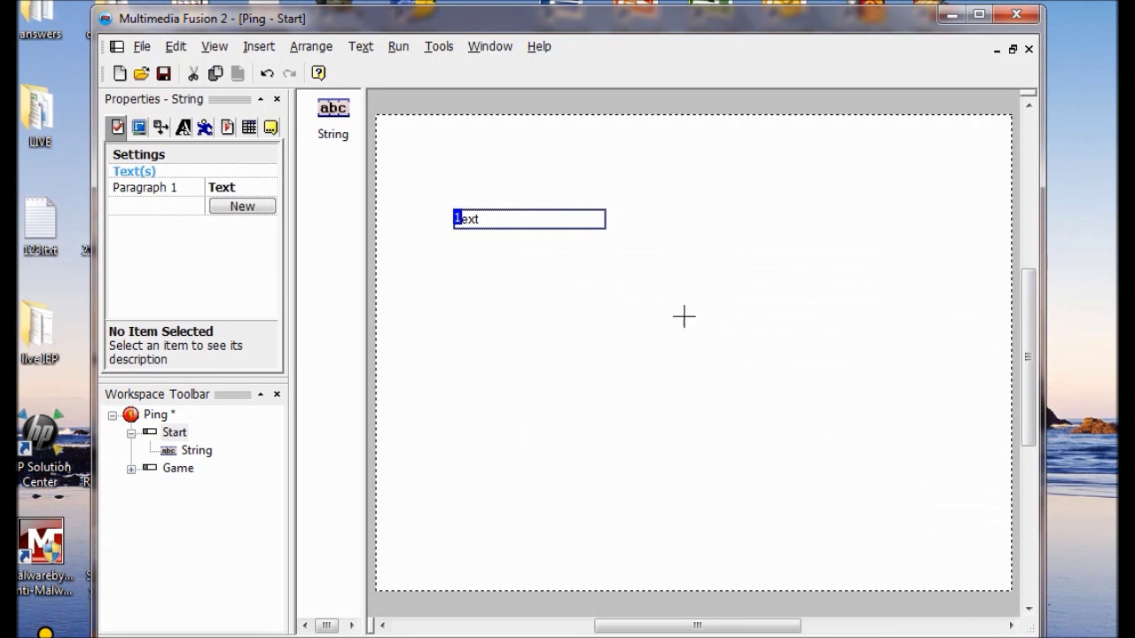
click(470, 289)
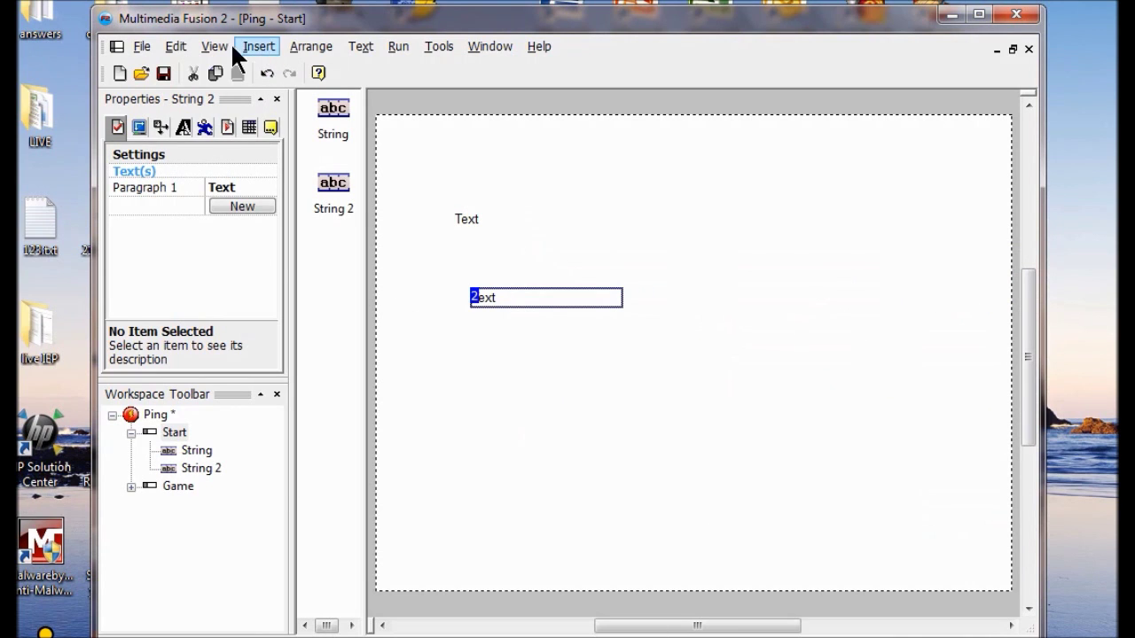
- Insert a third String object in the Start frame, below the second one
click(265, 53)
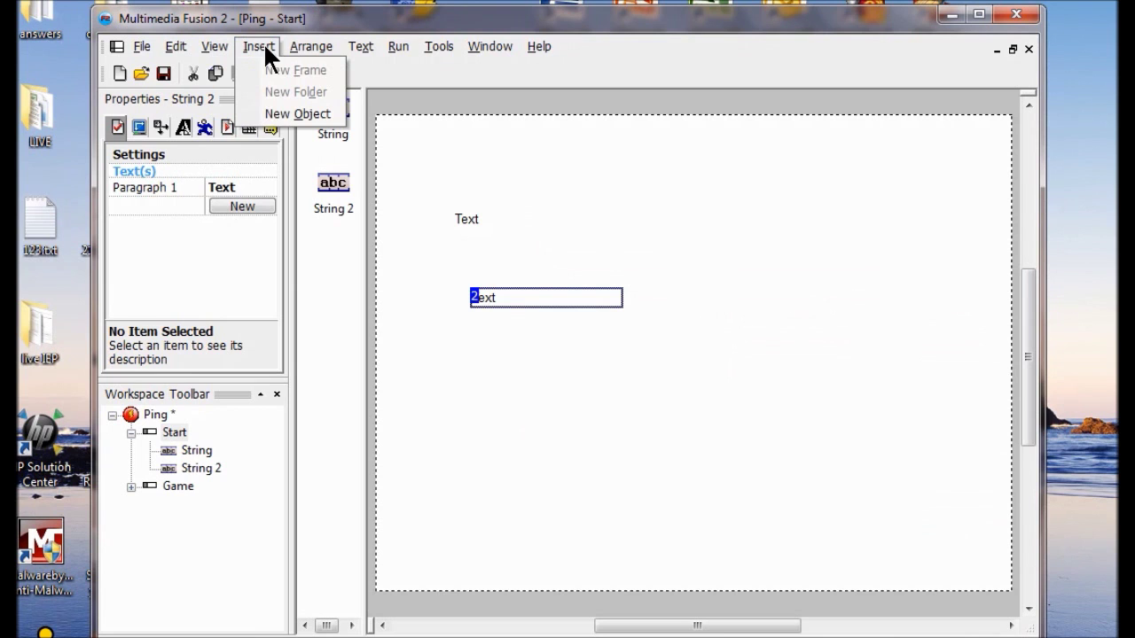
click(284, 113)
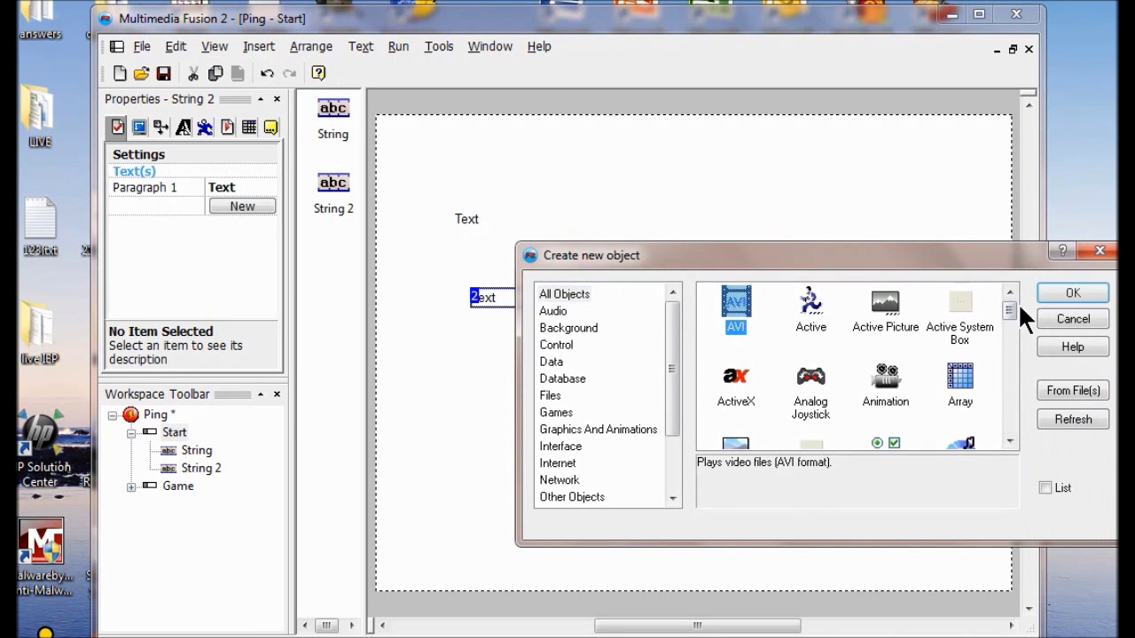
drag(1008, 306, 997, 440)
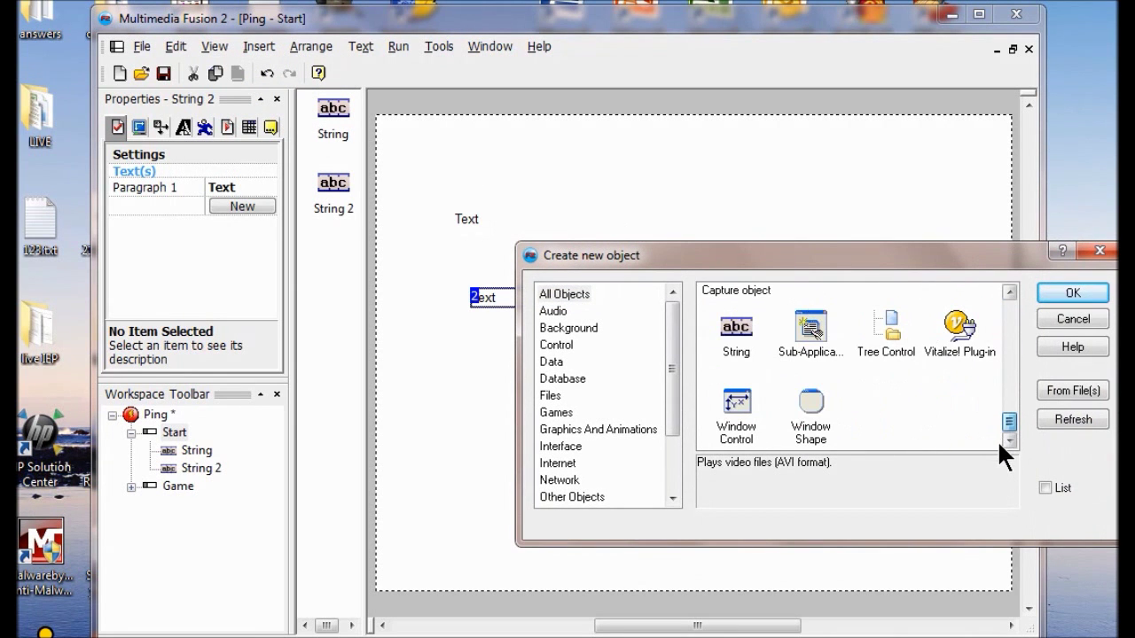
click(749, 330)
click(1075, 285)
click(494, 371)
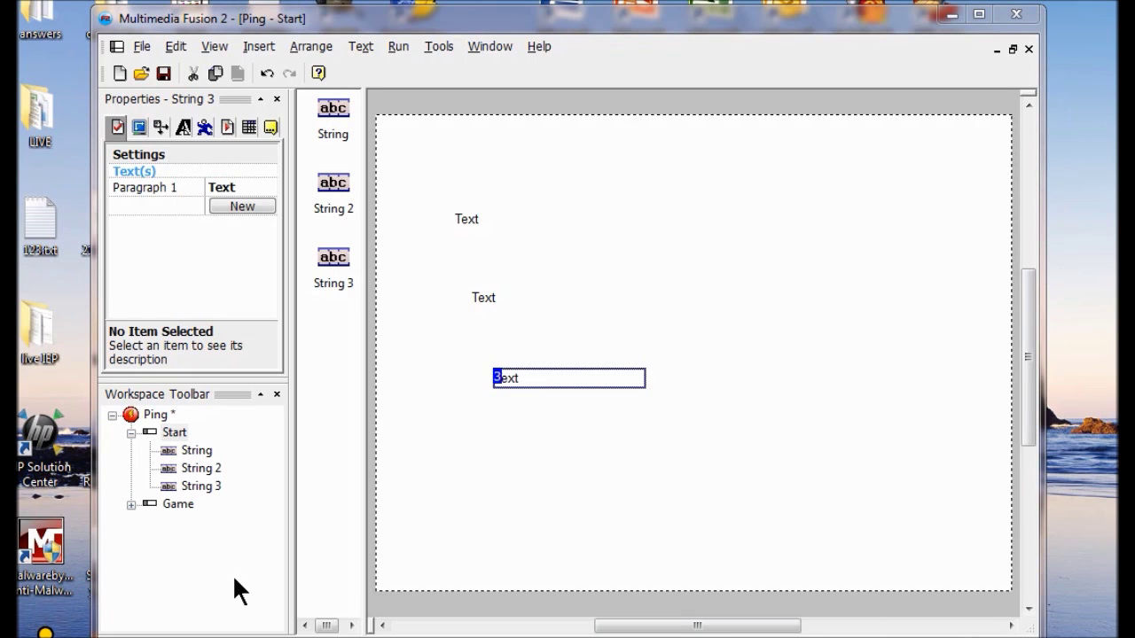
- Set the Paragraph 1 text of the uppermost String object to Ping
double_click(471, 220)
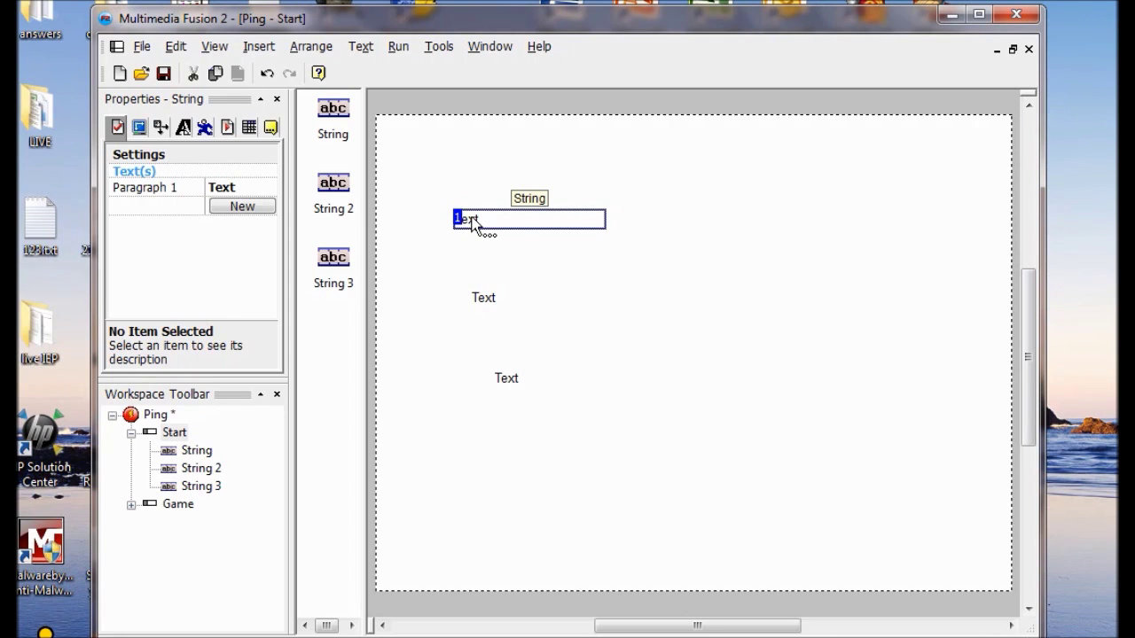
click(229, 188)
key(Return)
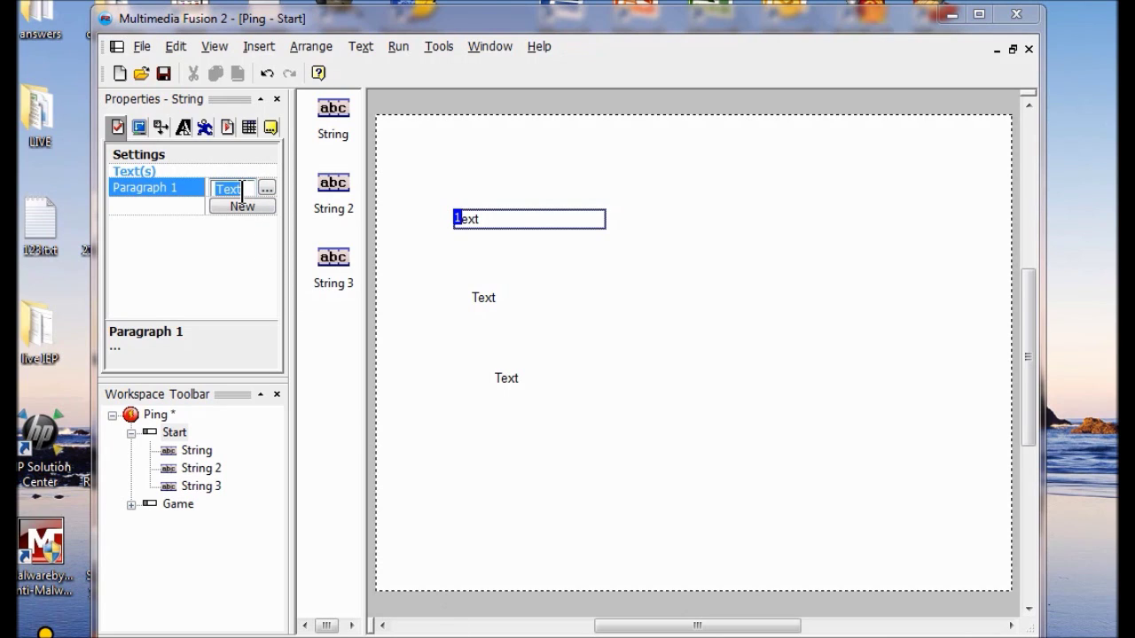
text(Ping)
key(Return)
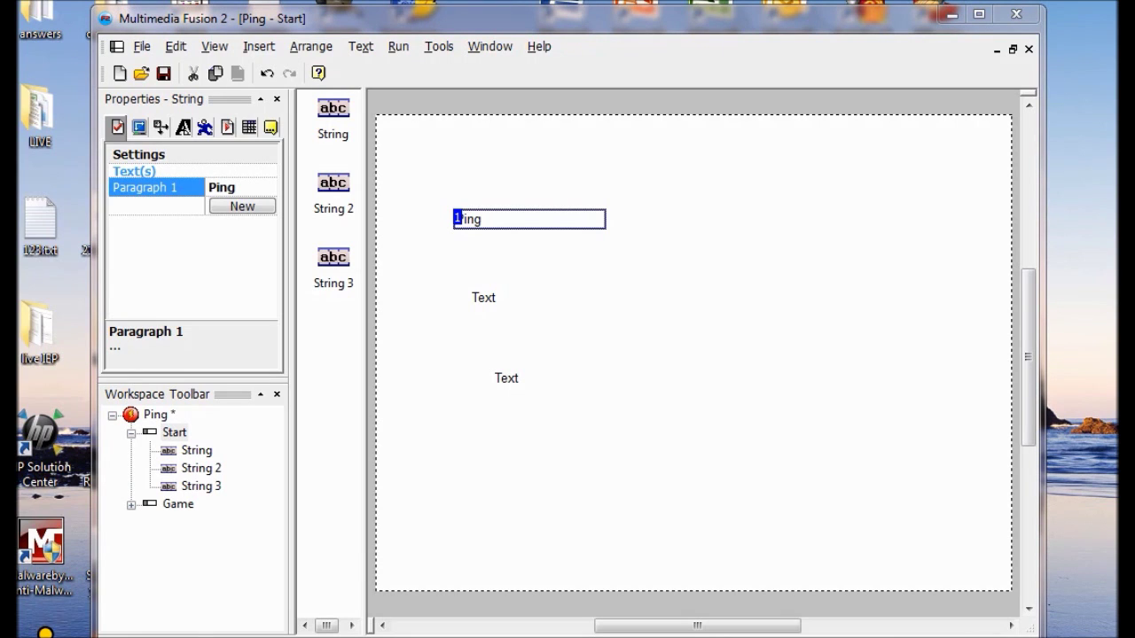
- Set the middle string's Paragraph 1 text to the Player 1 instructions, starting "Player 1 Controls: UP" and ending "DOWN (S)"
double_click(487, 296)
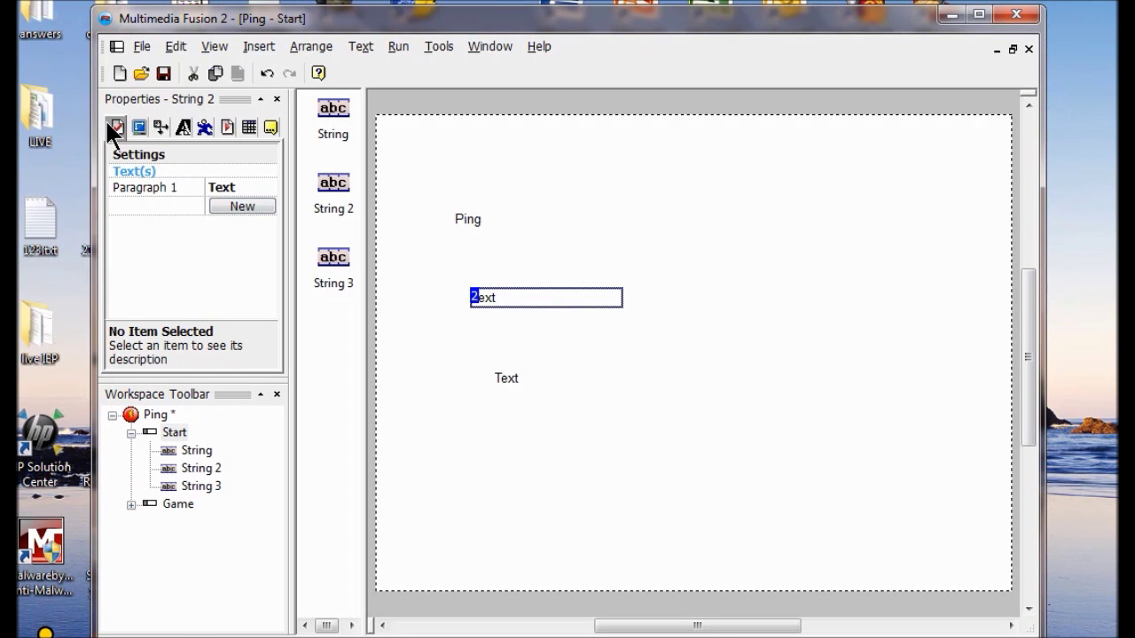
click(221, 187)
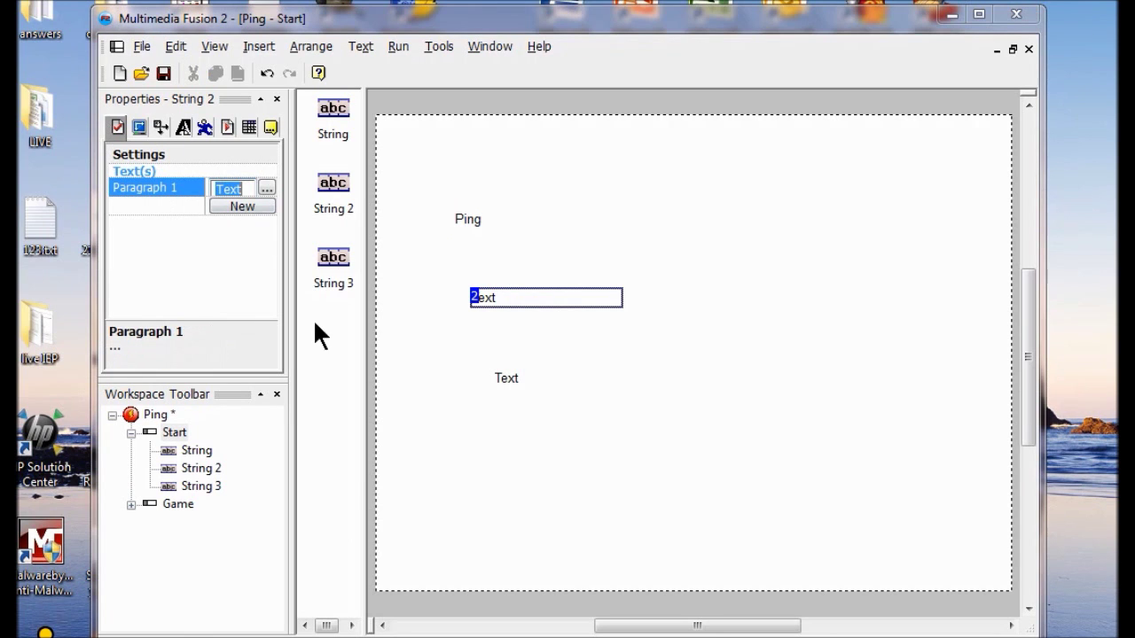
click(249, 402)
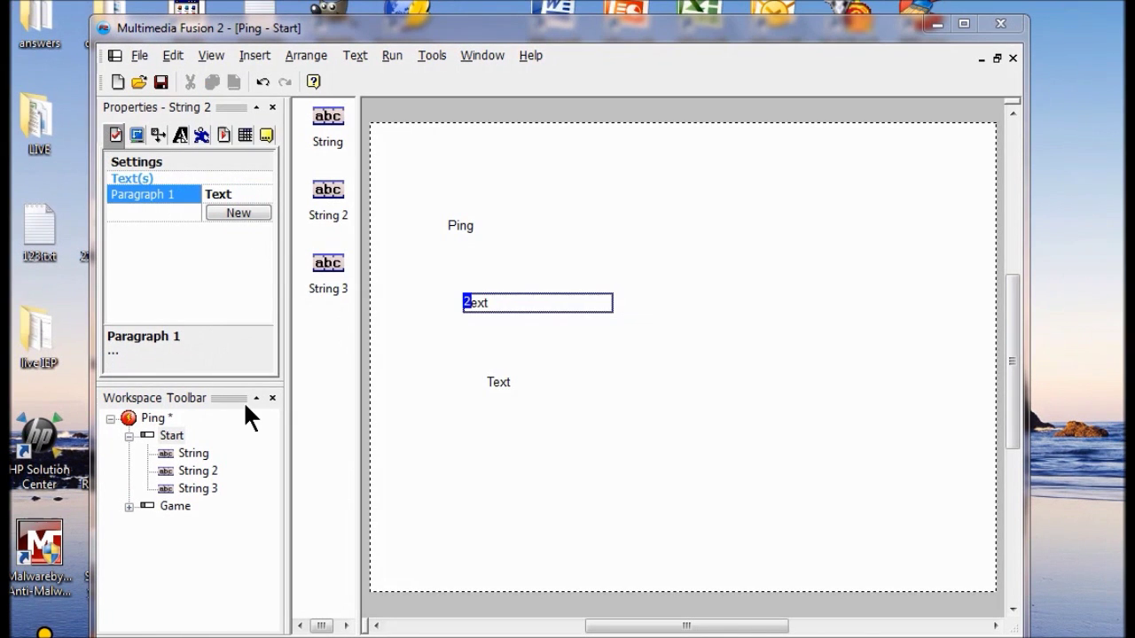
click(230, 194)
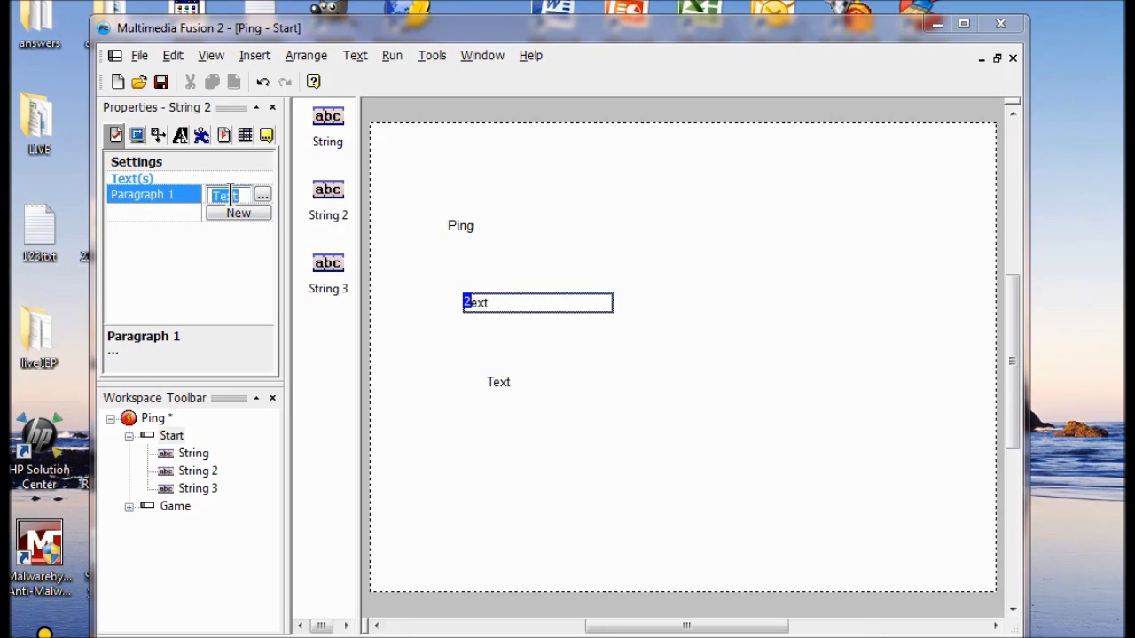
key(BackSpace)
text(6.mp4)
key(Return)
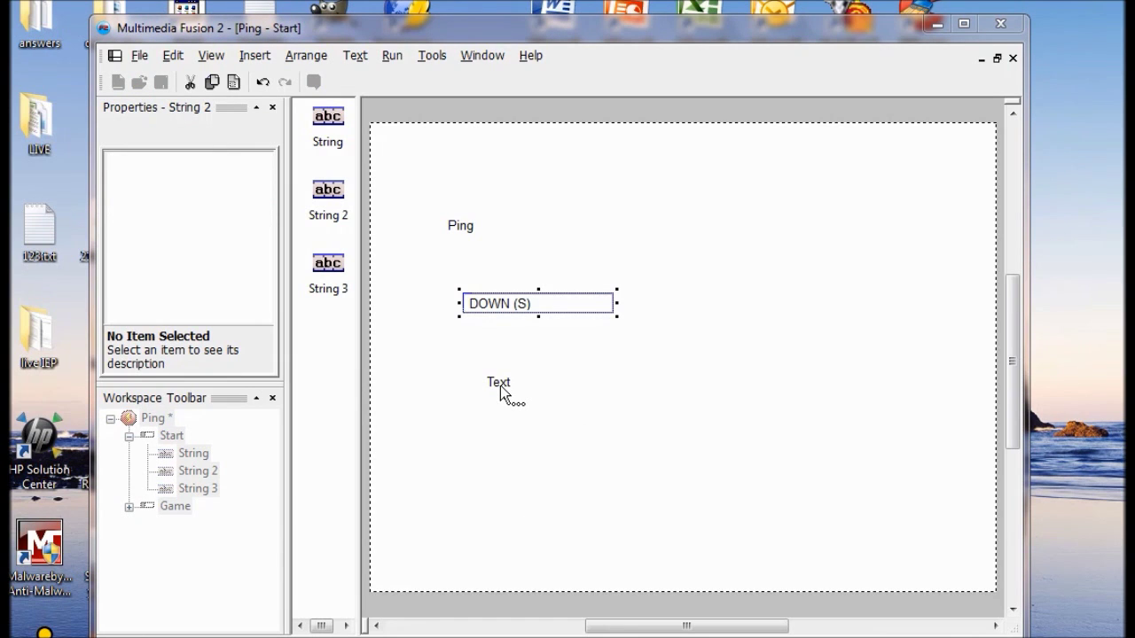
- Set the lowest string's Paragraph 1 text to the Player 2 instructions, starting "Player 2 Controls: UP"
double_click(500, 385)
scroll(682, 354, down, 1)
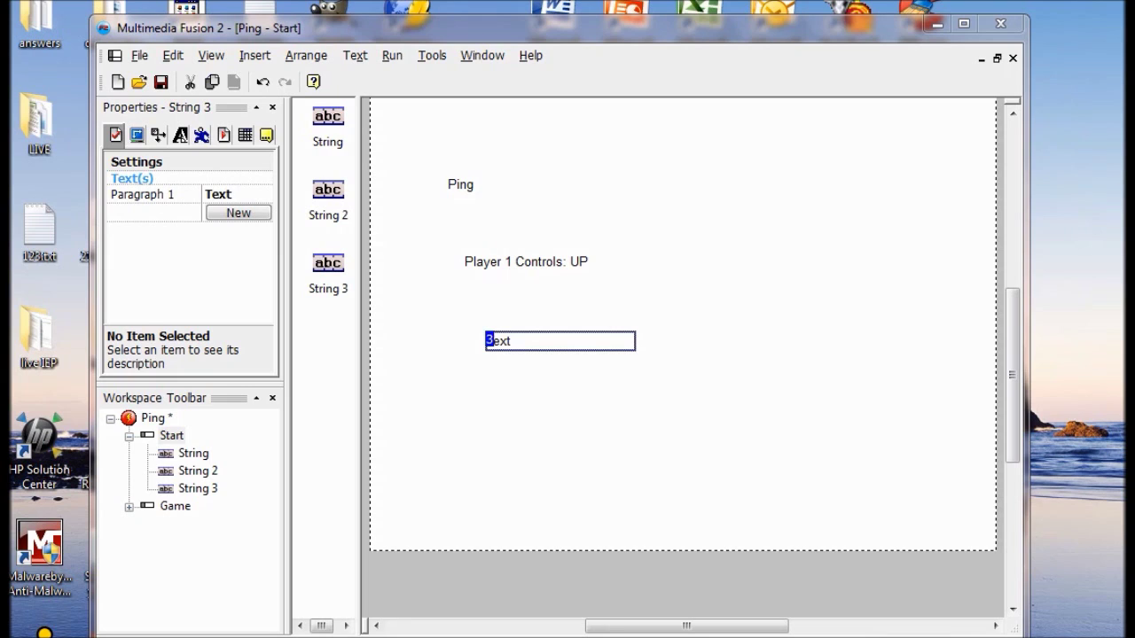
click(219, 196)
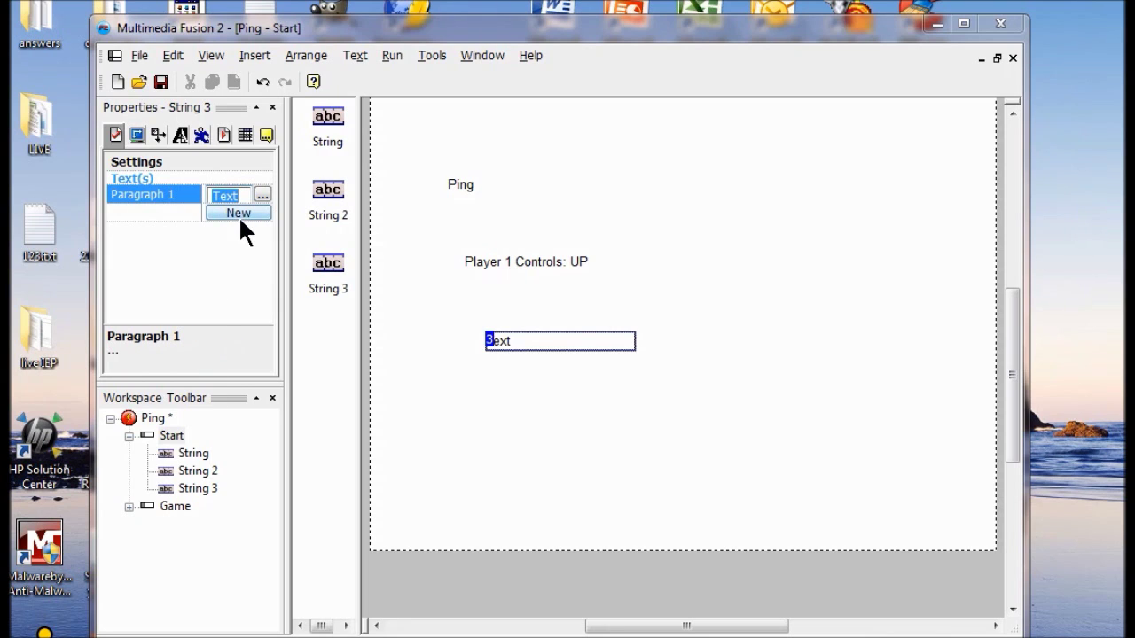
key(BackSpace)
key(ctrl+v)
key(Return)
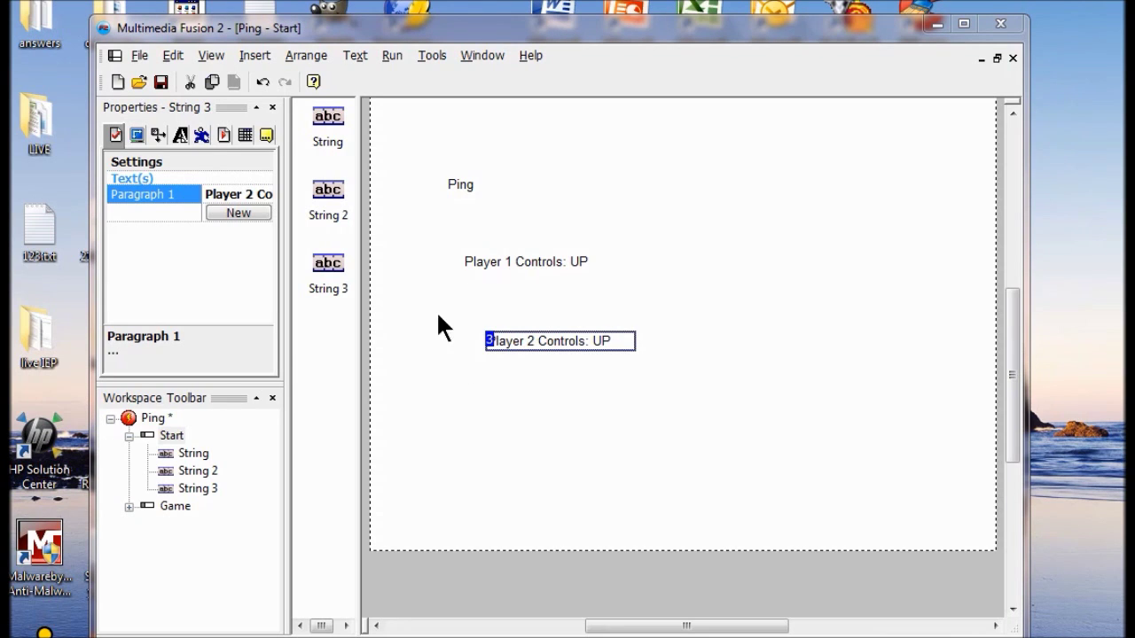
- Set the text color of the Ping title string to golden yellow
double_click(463, 186)
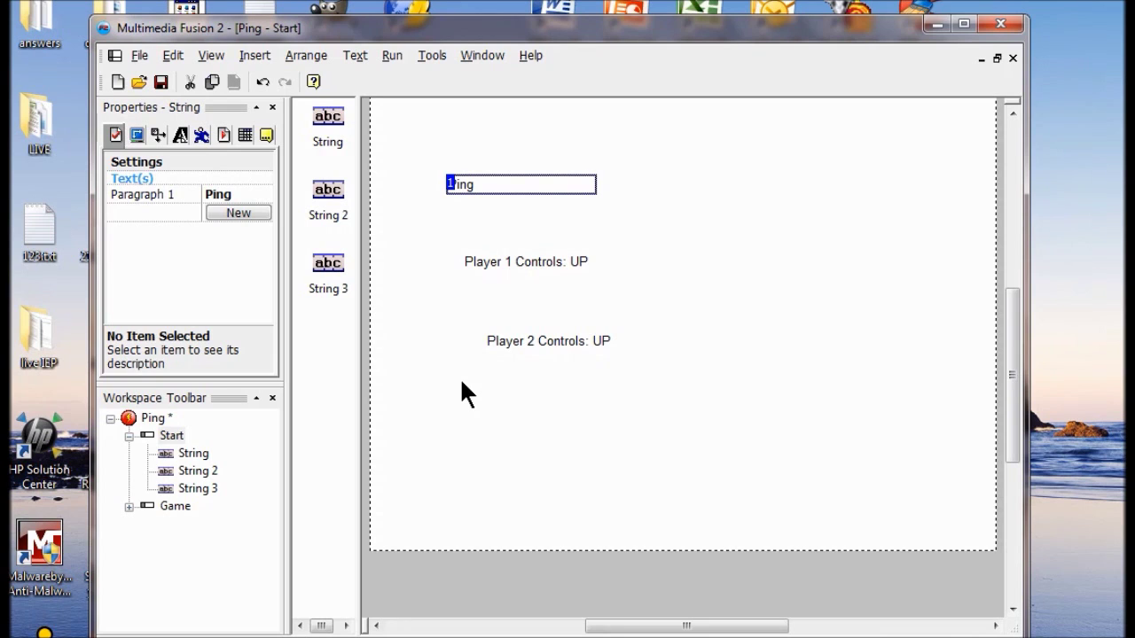
click(181, 136)
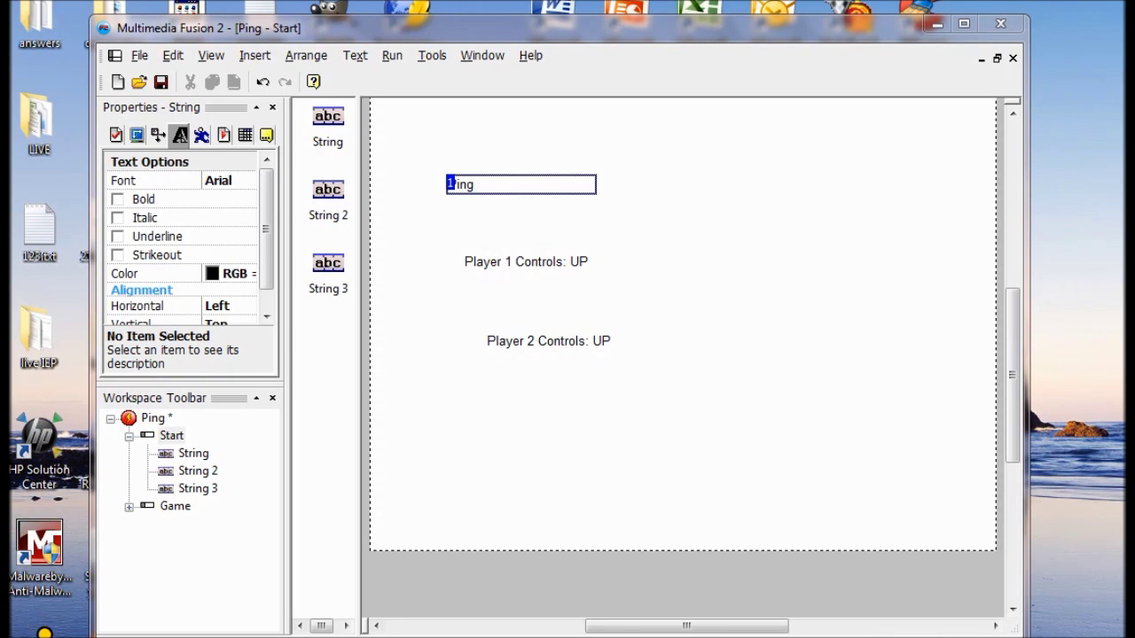
click(228, 272)
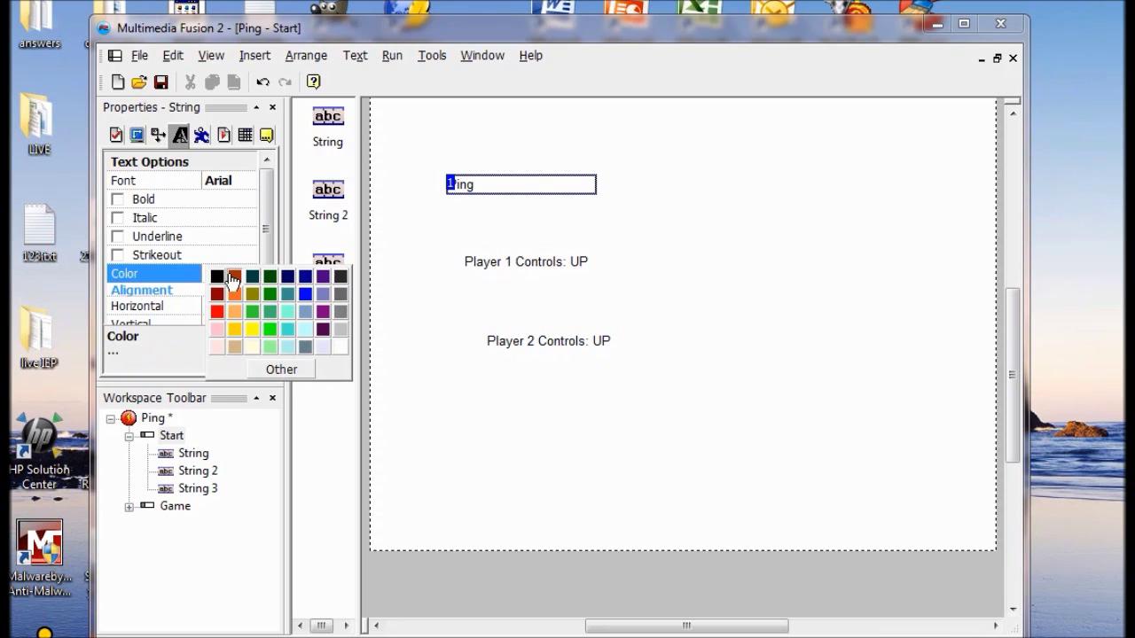
click(237, 330)
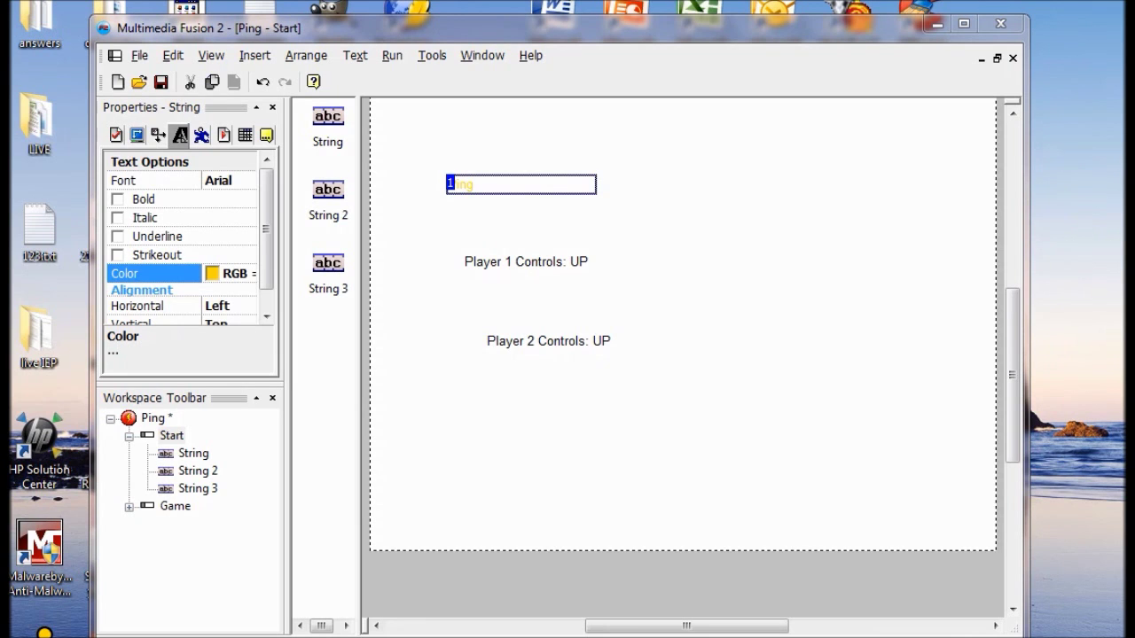
- Set the Ping title string's font to Comic Sans MS, Regular, size 26
double_click(225, 181)
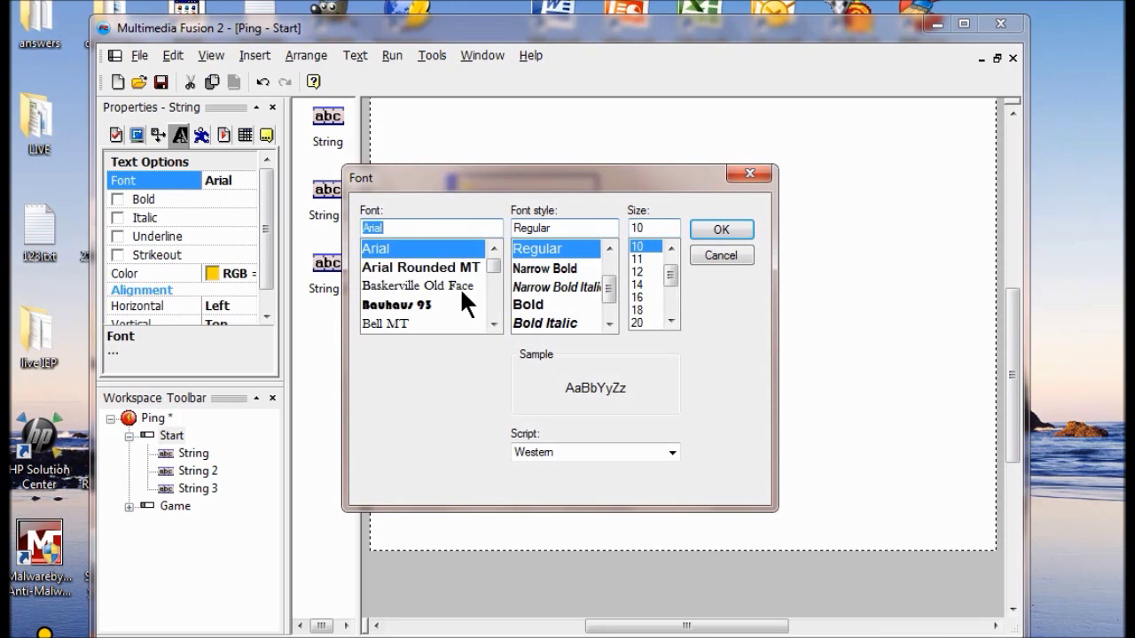
mouse_move(494, 264)
mouse_down()
mouse_move(492, 294)
mouse_move(495, 275)
mouse_up()
scroll(494, 275, down, 1)
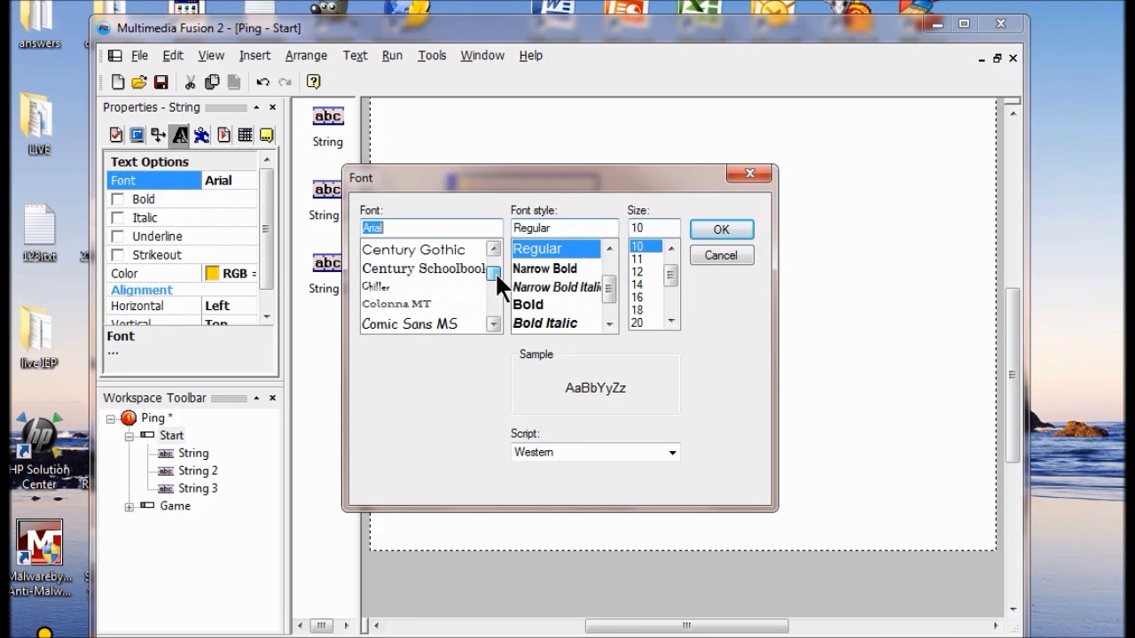
click(441, 321)
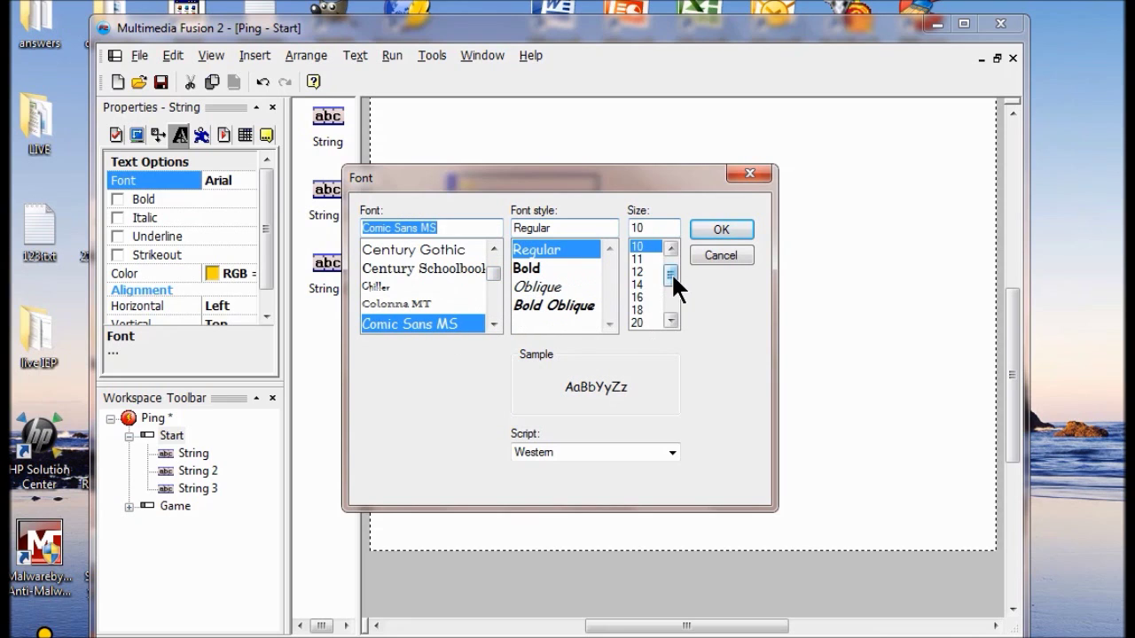
drag(671, 272, 669, 284)
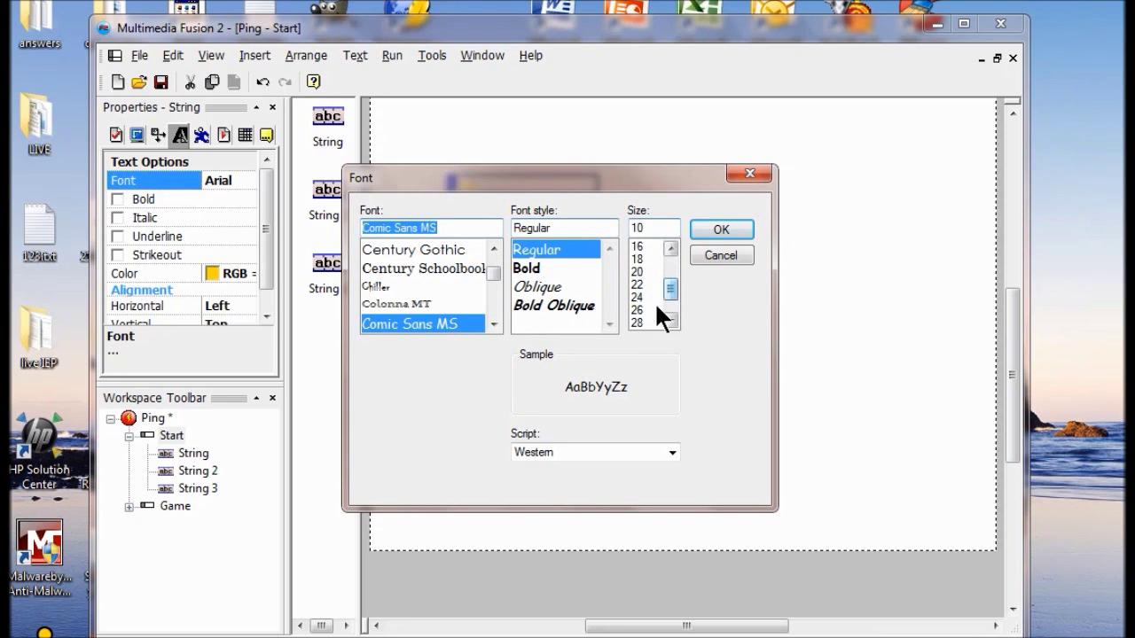
click(637, 308)
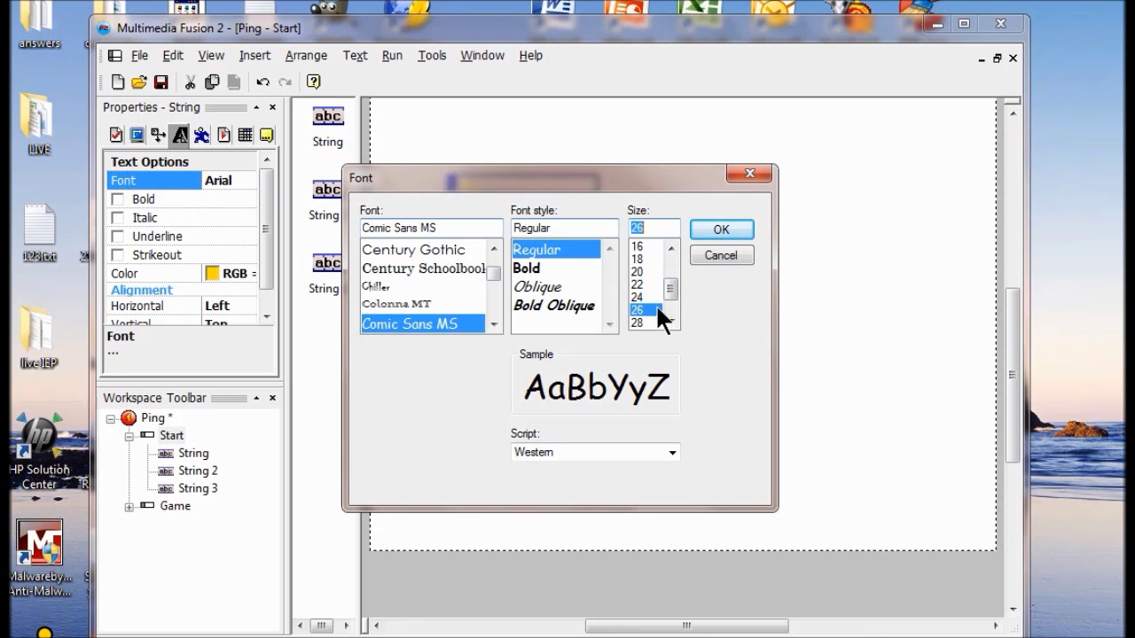
click(725, 228)
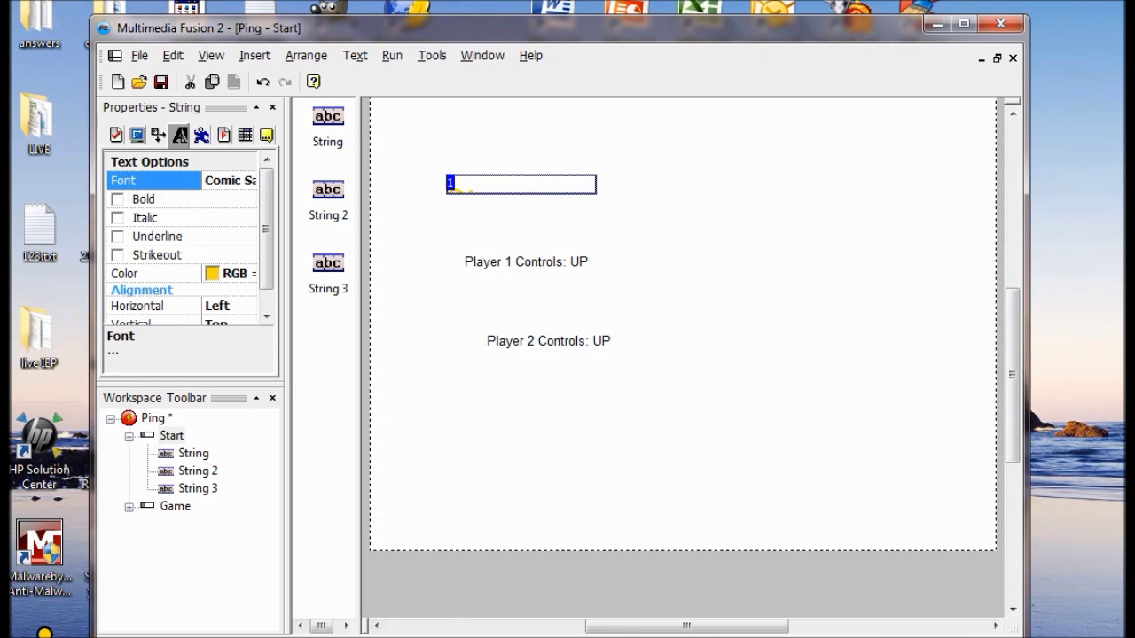
- Format the Player 1 Controls string with white text in Comic Sans MS, Regular, size 18
double_click(545, 265)
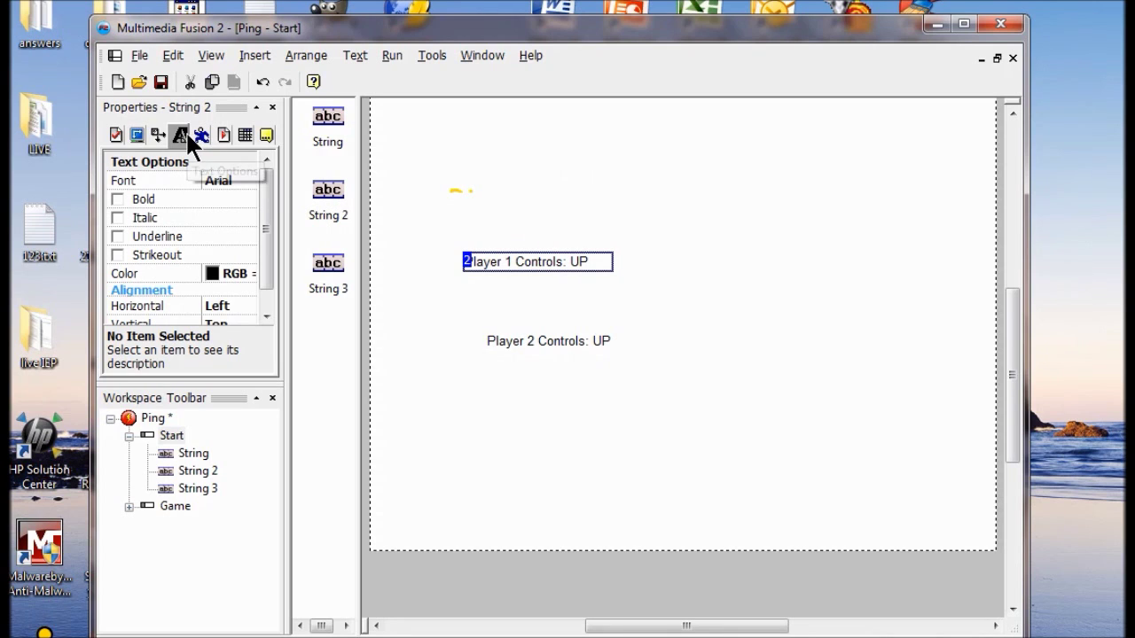
click(227, 267)
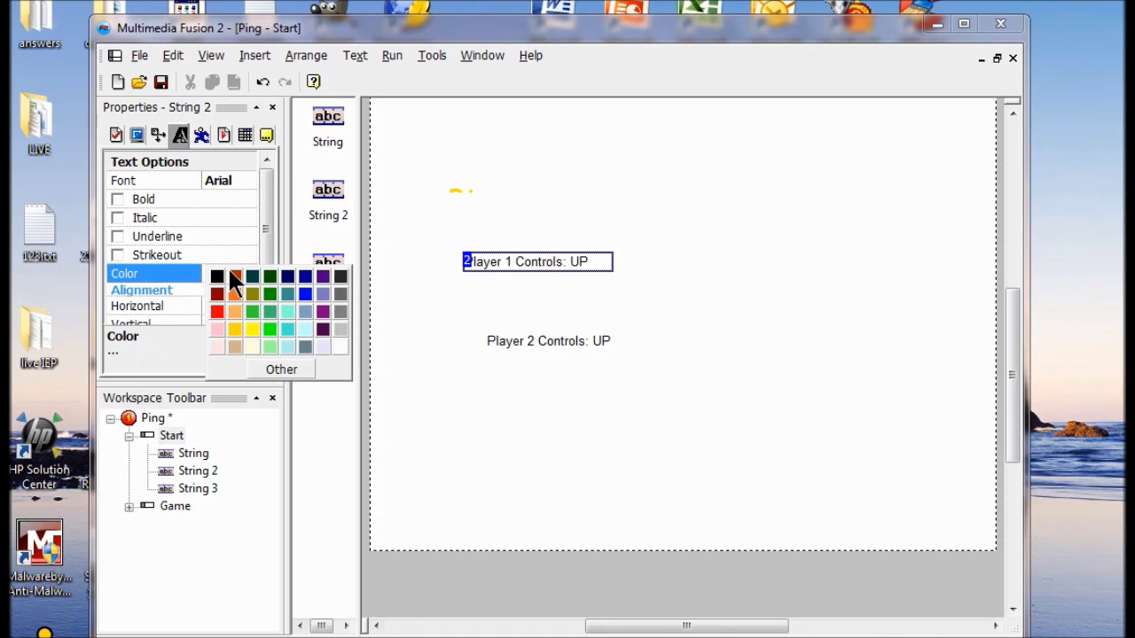
click(339, 347)
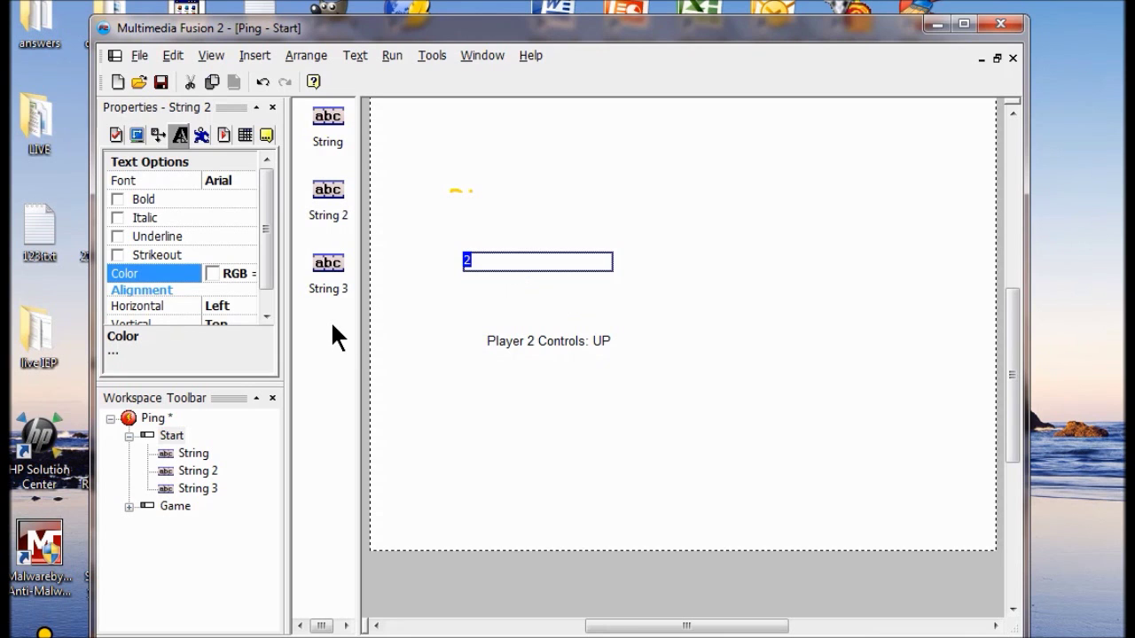
click(217, 183)
drag(494, 260, 438, 267)
click(438, 268)
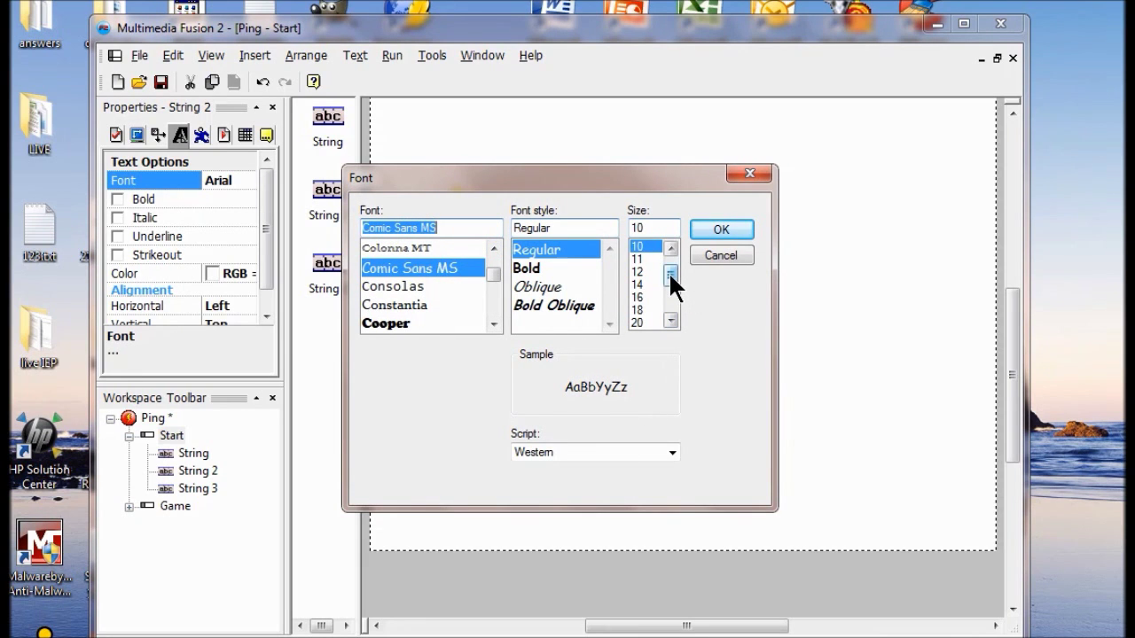
drag(664, 273, 665, 276)
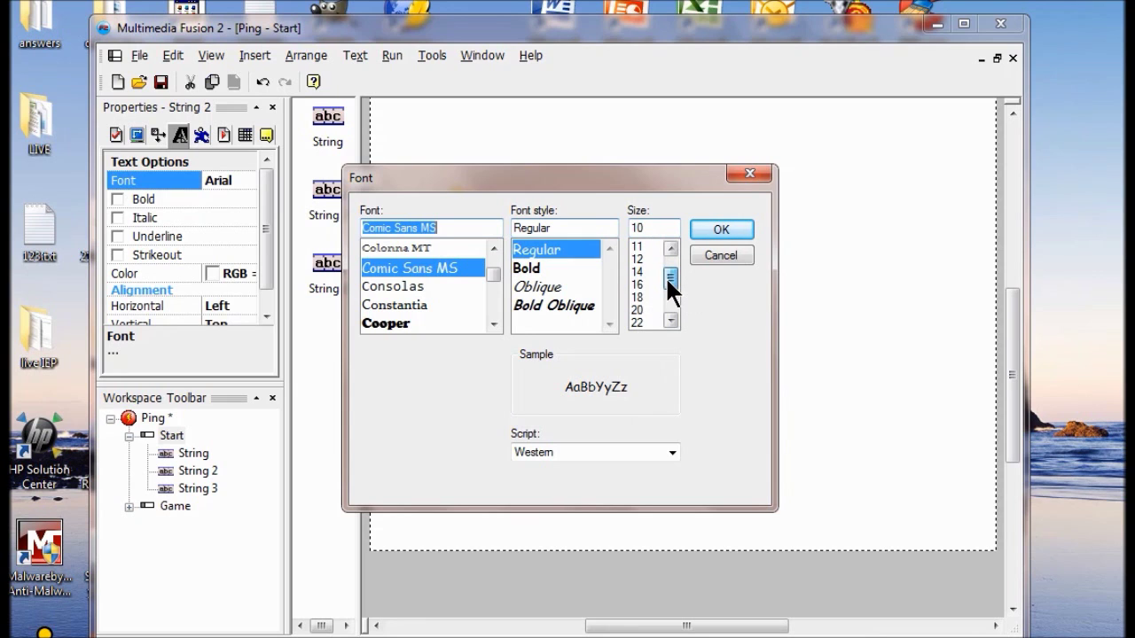
click(645, 297)
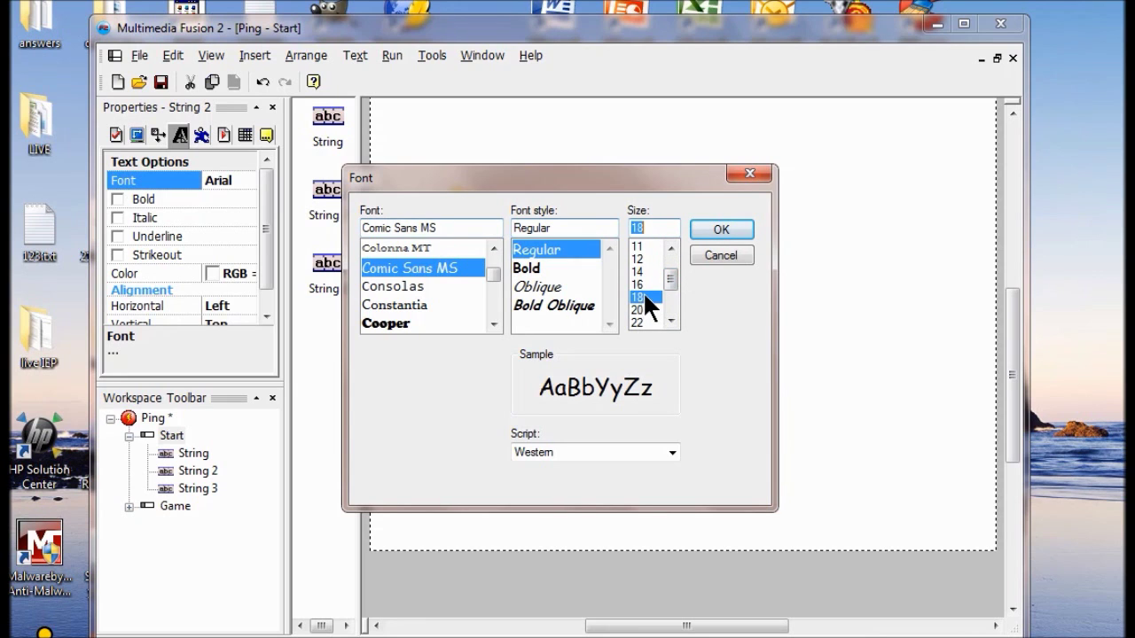
click(718, 229)
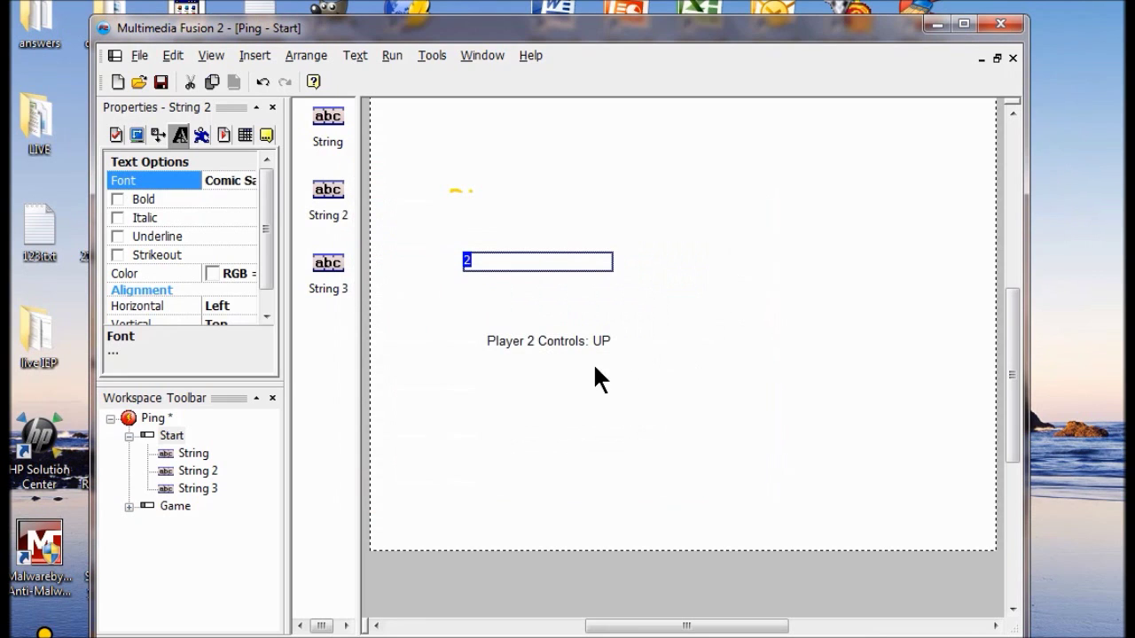
- Format the Player 2 Controls string with white text in Comic Sans MS, size 18
click(550, 340)
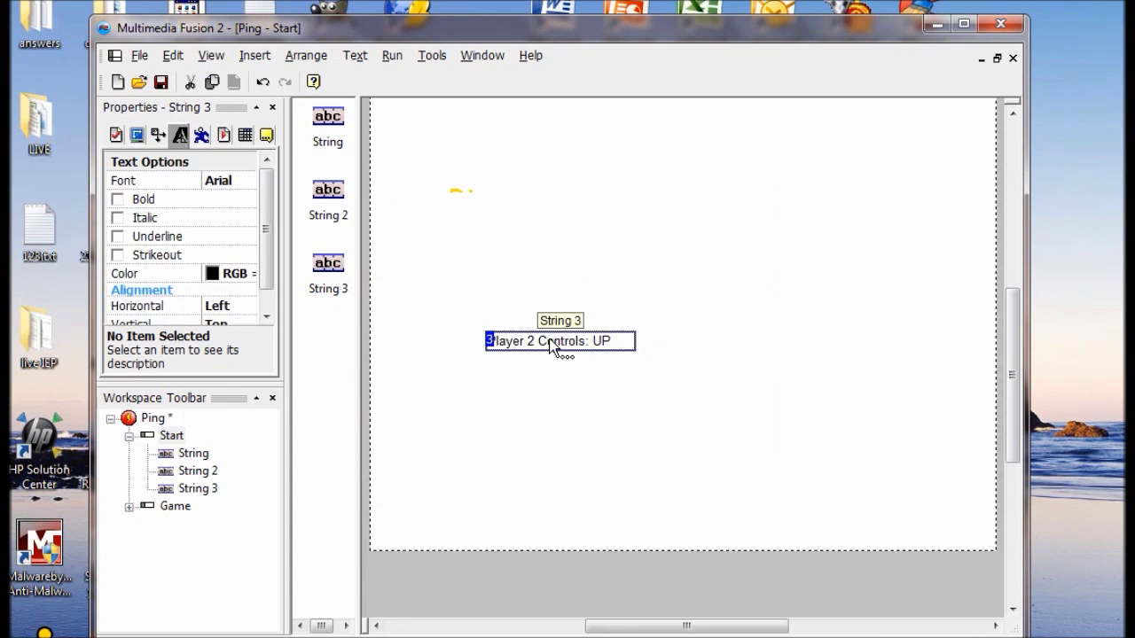
click(228, 273)
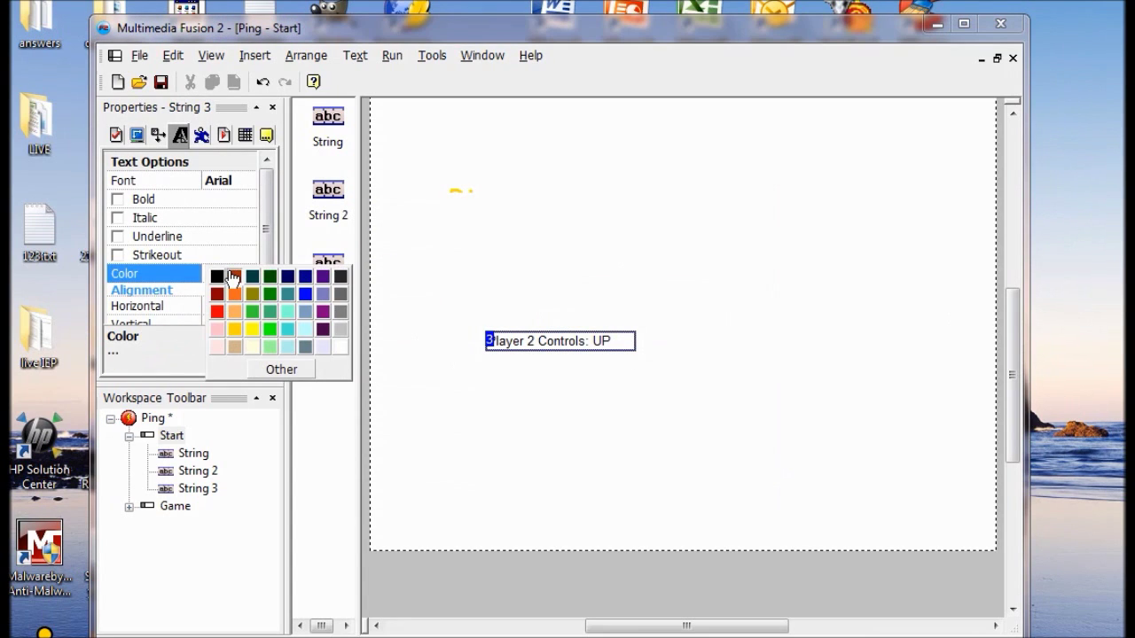
click(341, 347)
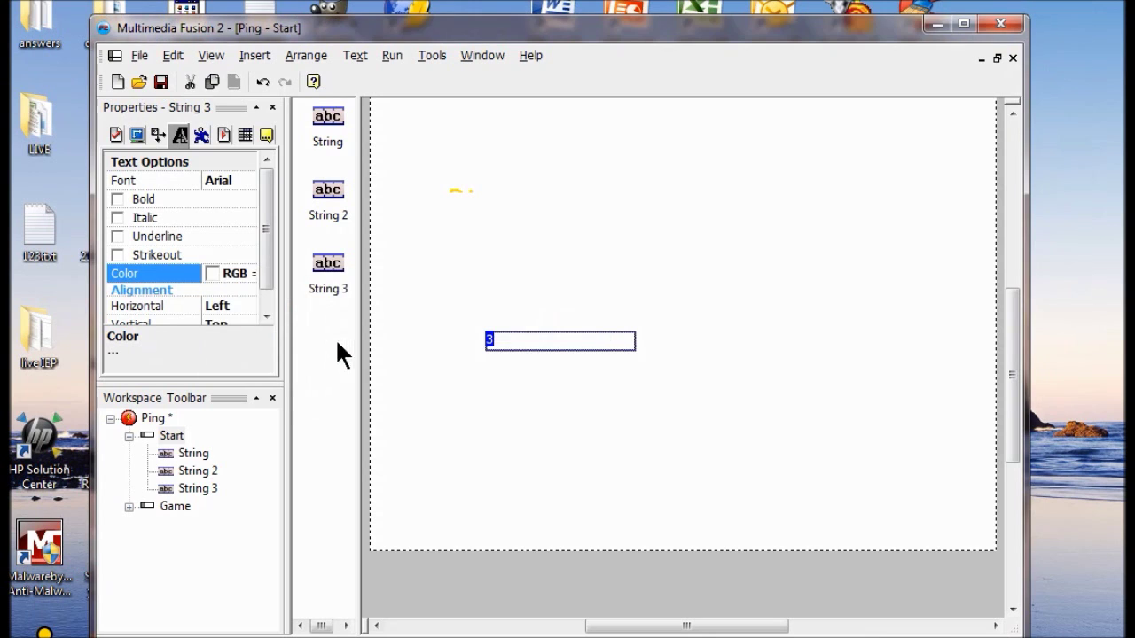
click(220, 175)
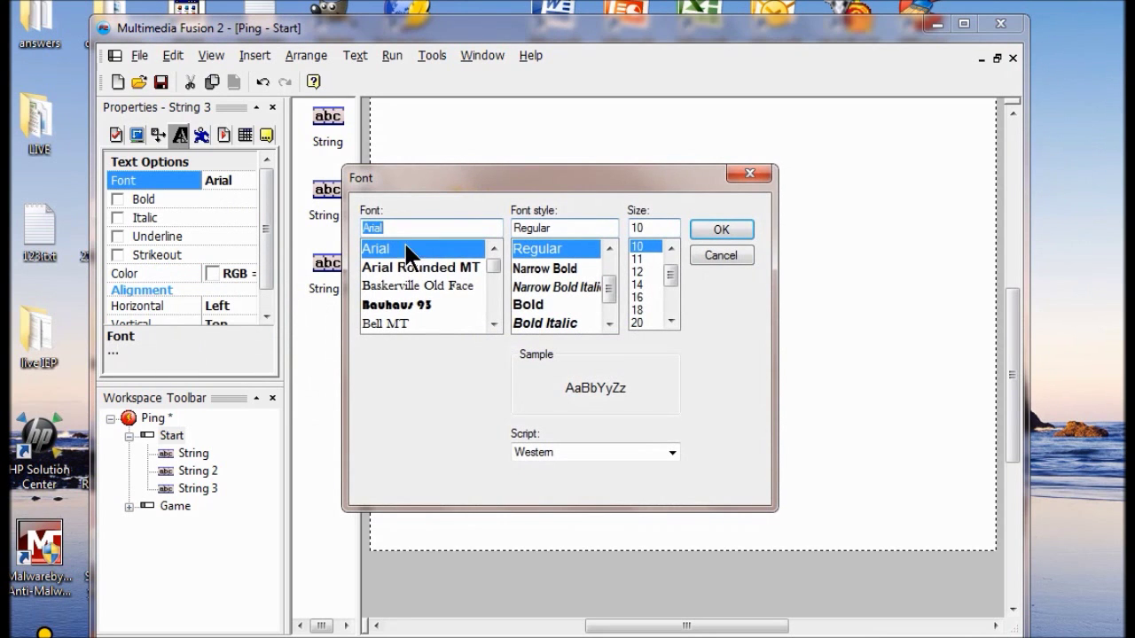
drag(488, 263, 492, 271)
click(431, 321)
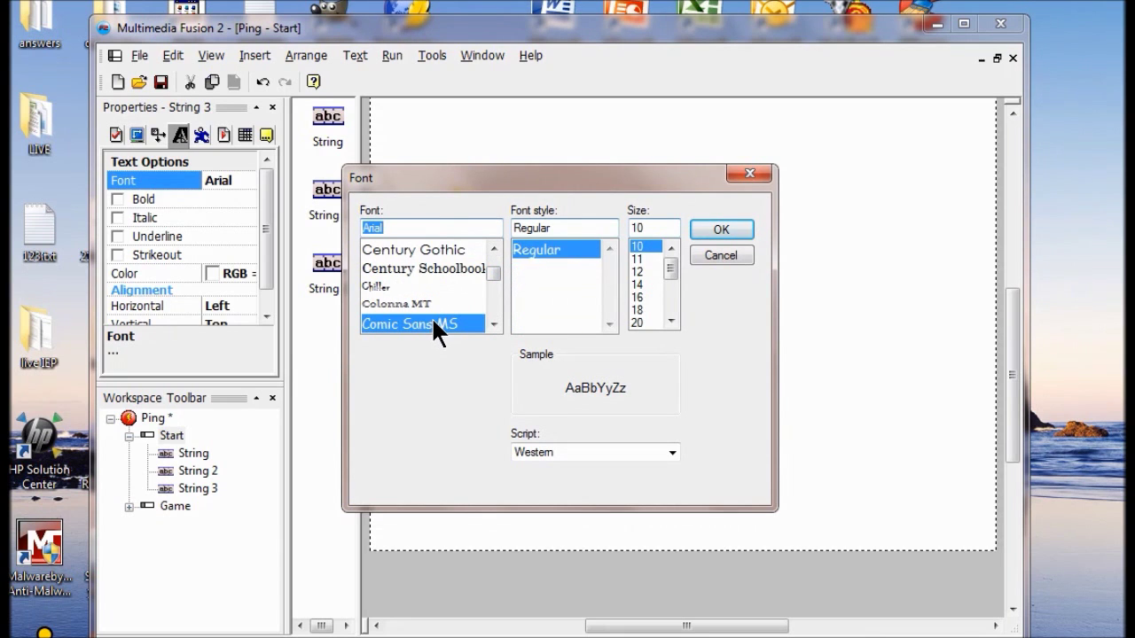
click(632, 309)
click(721, 230)
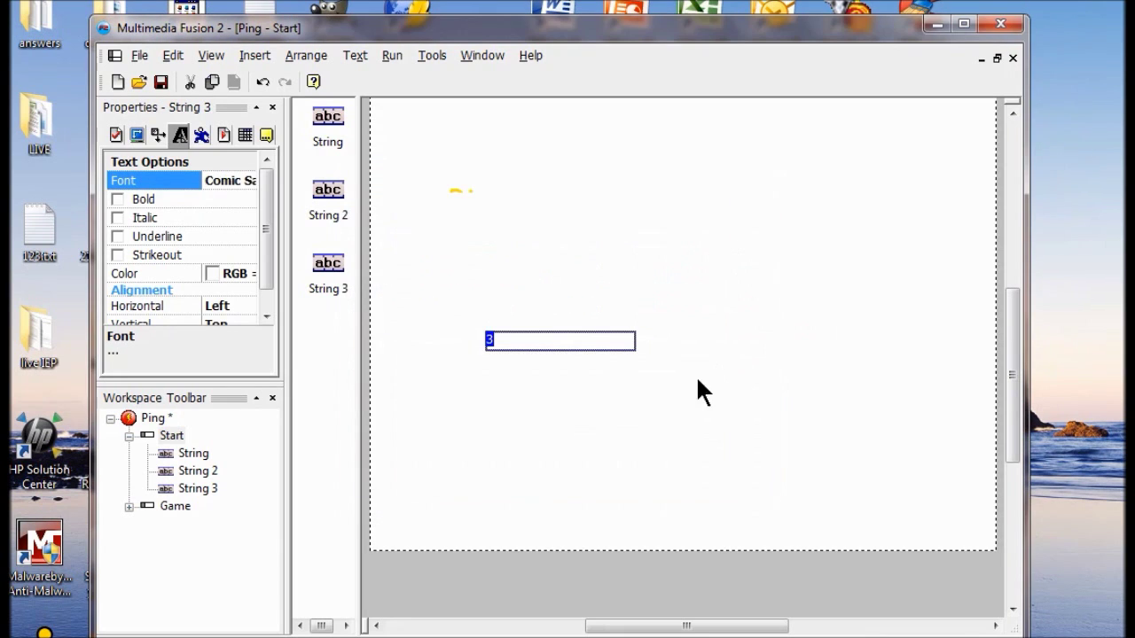
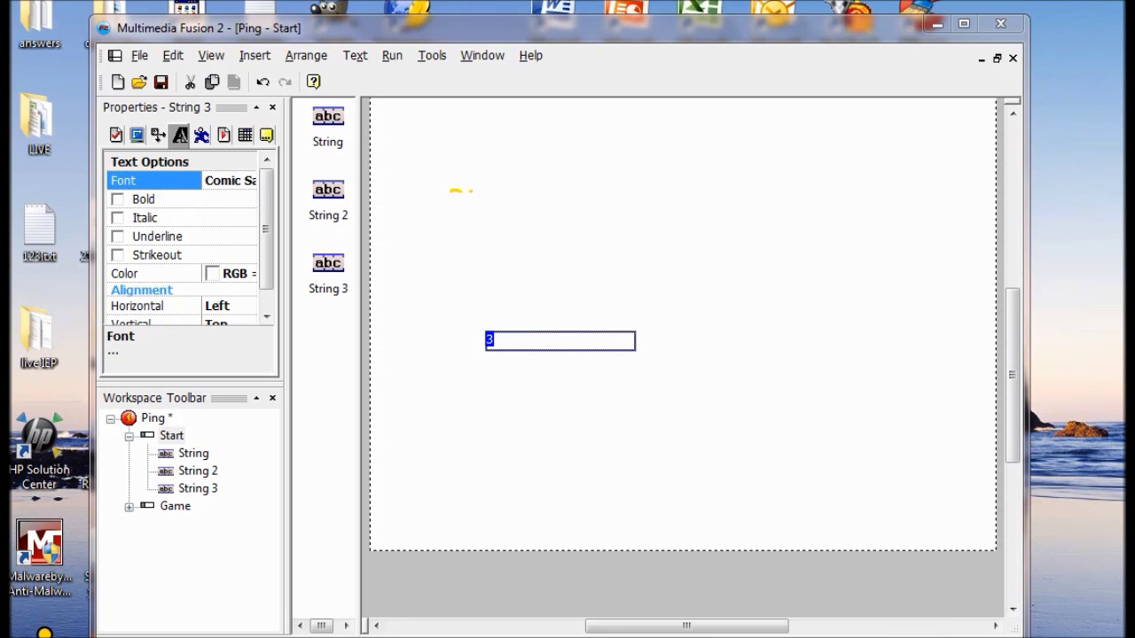
- Enlarge the Ping title string to fit its full text and move it to the upper middle of the Start frame
click(497, 262)
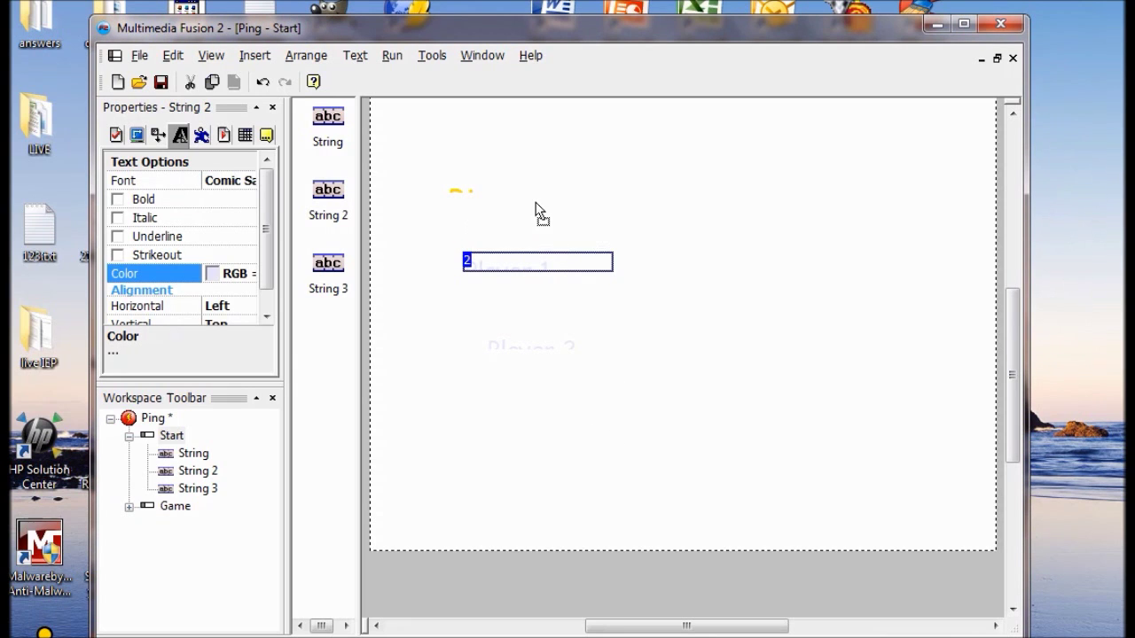
click(488, 196)
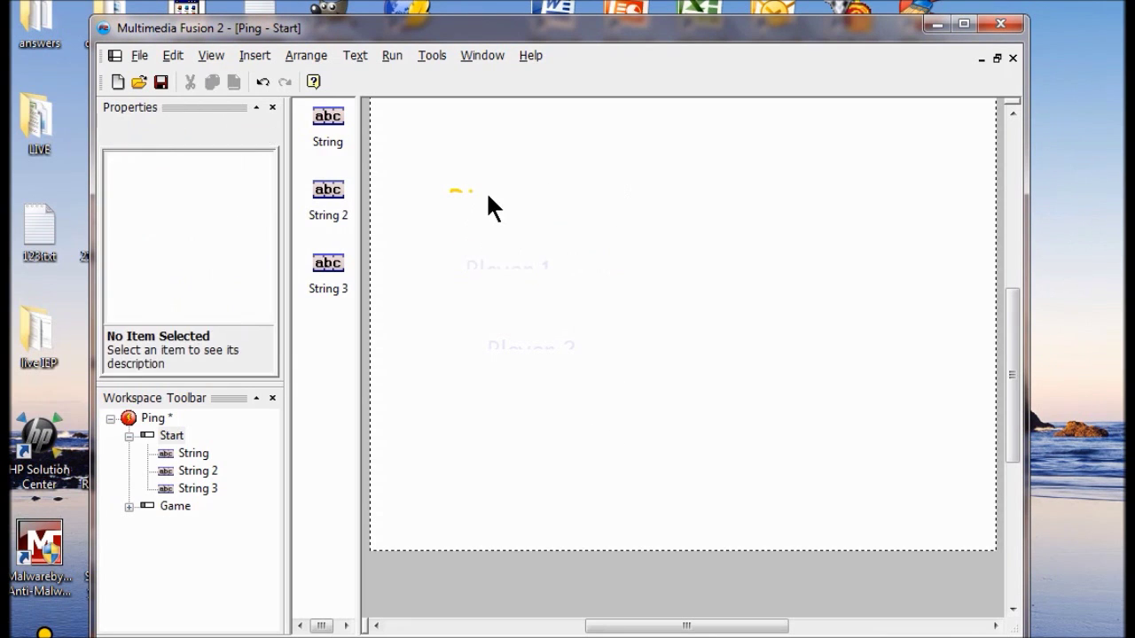
double_click(459, 190)
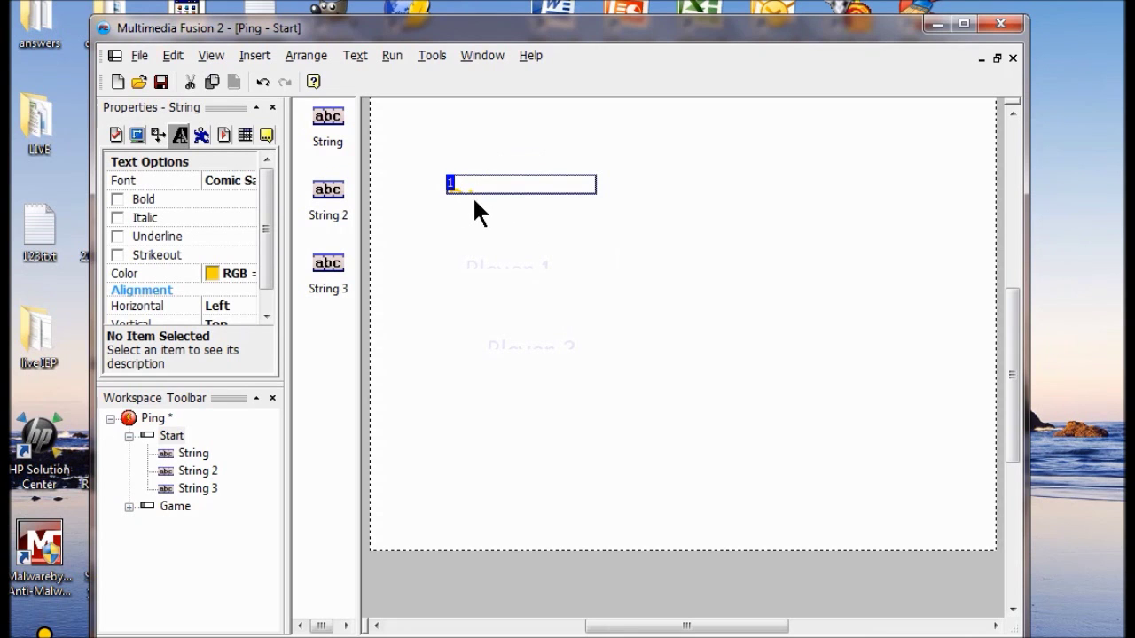
drag(328, 115, 490, 158)
click(598, 160)
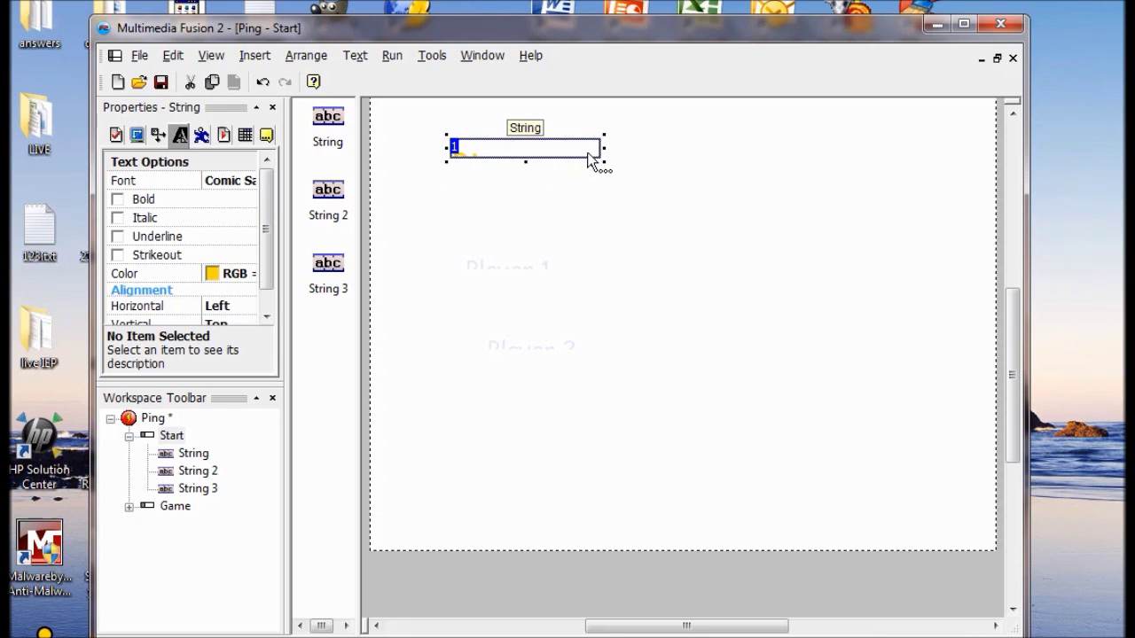
drag(601, 162, 798, 275)
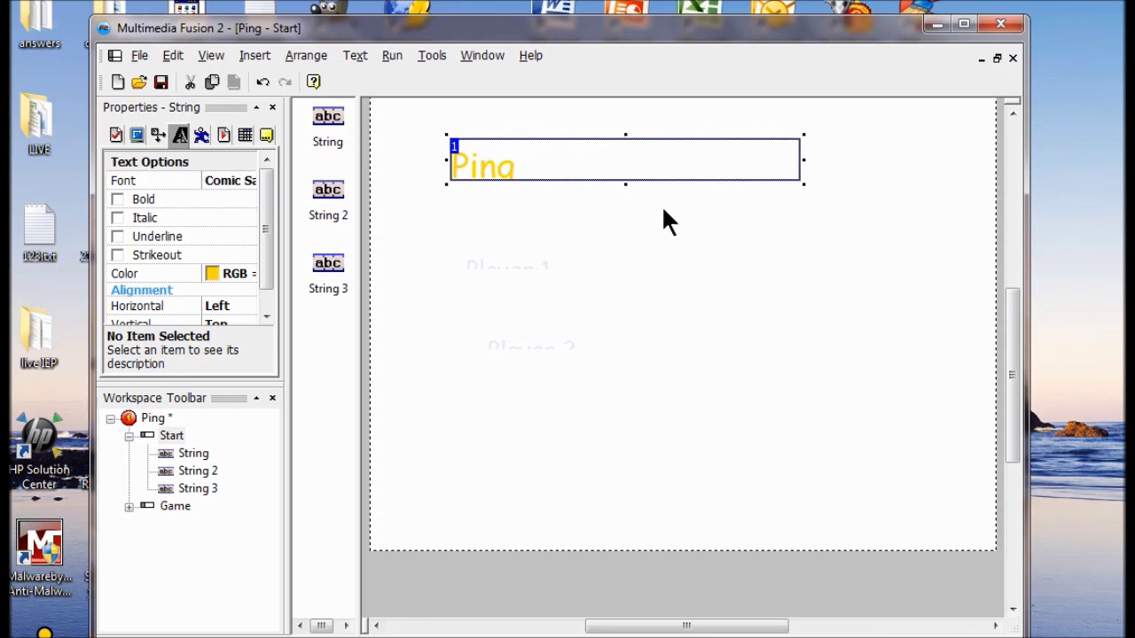
drag(625, 187, 625, 213)
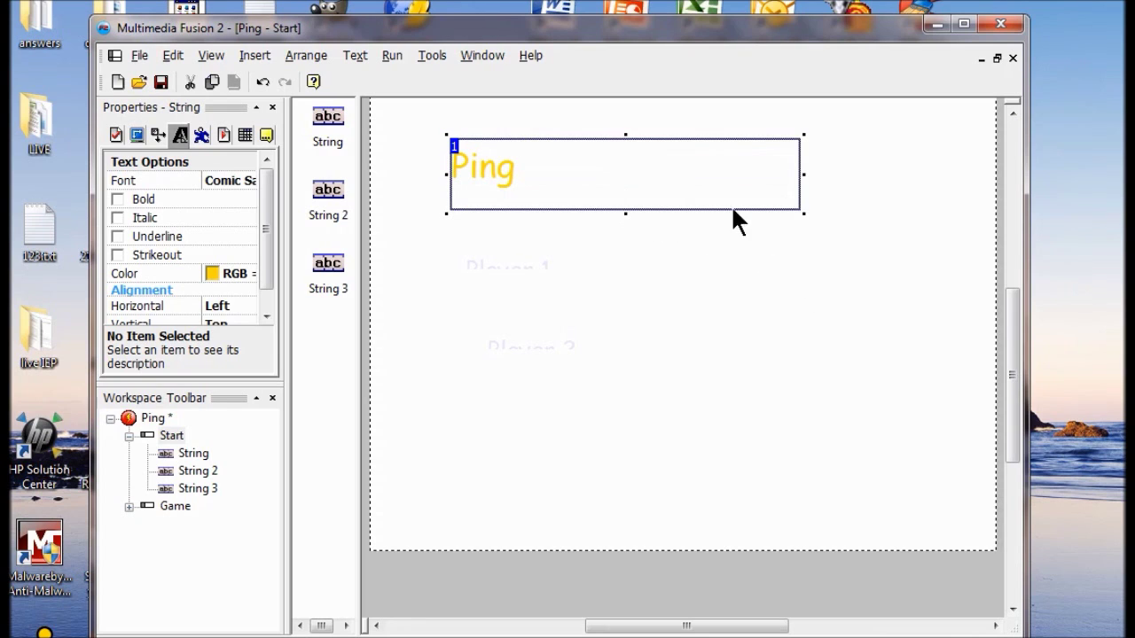
drag(802, 176, 665, 180)
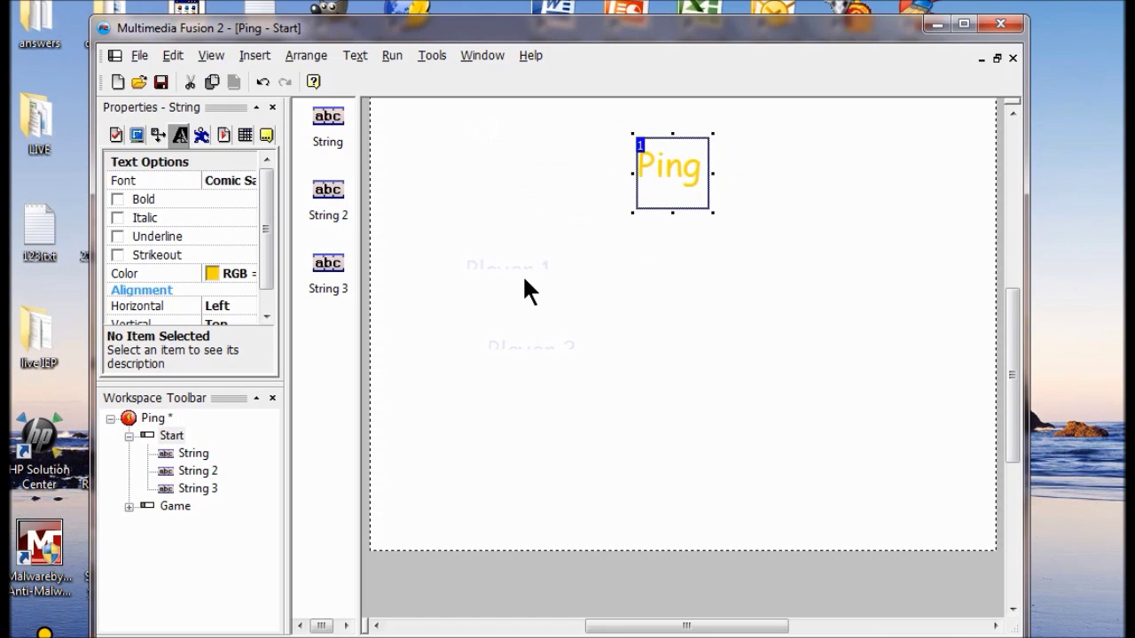
- Enlarge the Player 1 Controls string in height and width so its full text fits on two lines
click(514, 277)
double_click(513, 269)
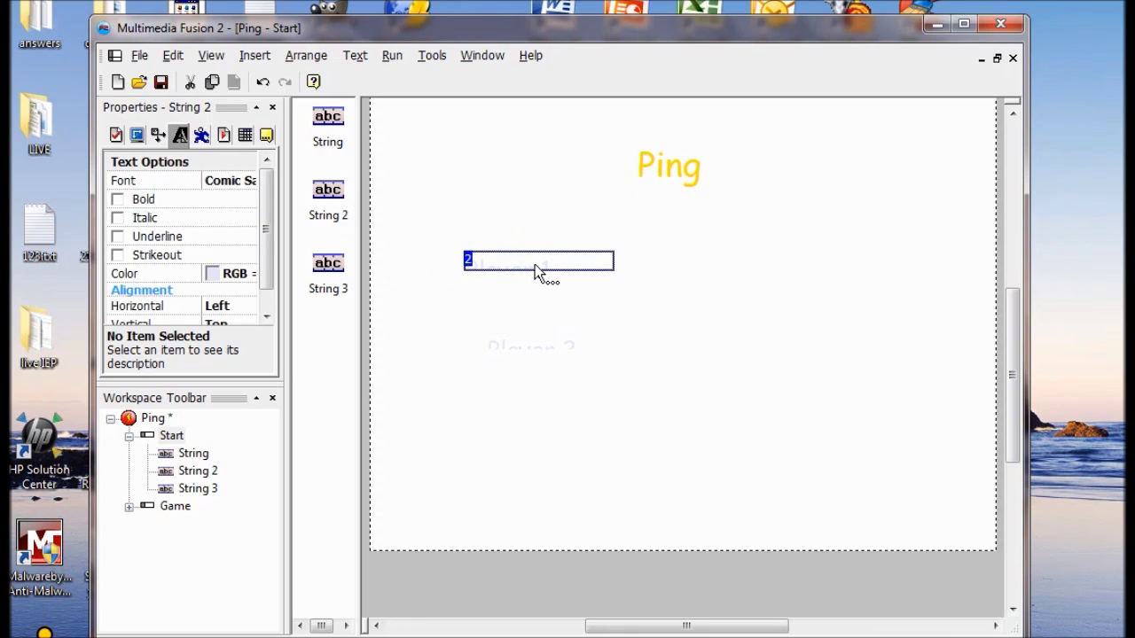
drag(539, 276, 539, 336)
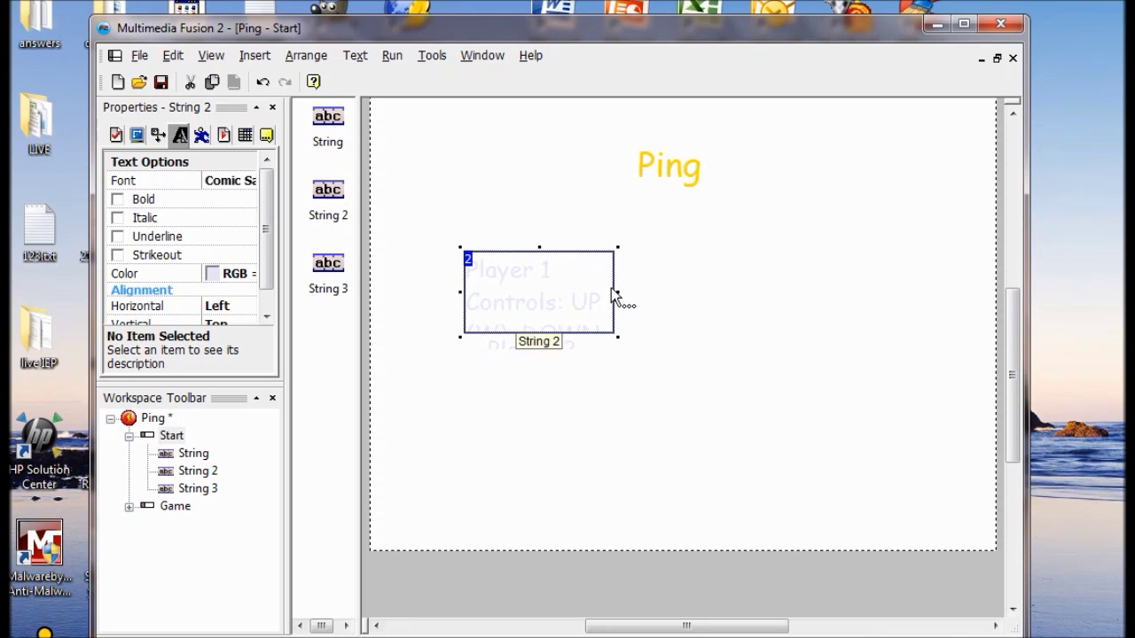
drag(613, 291, 691, 293)
- Place the Player 2 Controls string on the right side of the frame and the Player 1 Controls string on the left side
drag(550, 348, 725, 289)
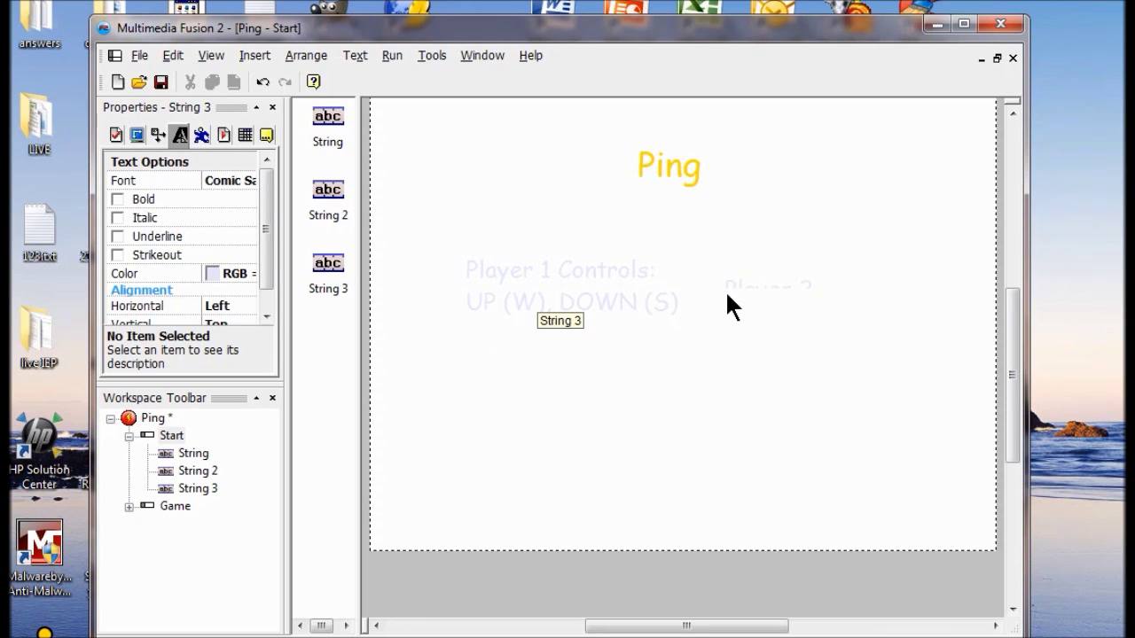
click(580, 328)
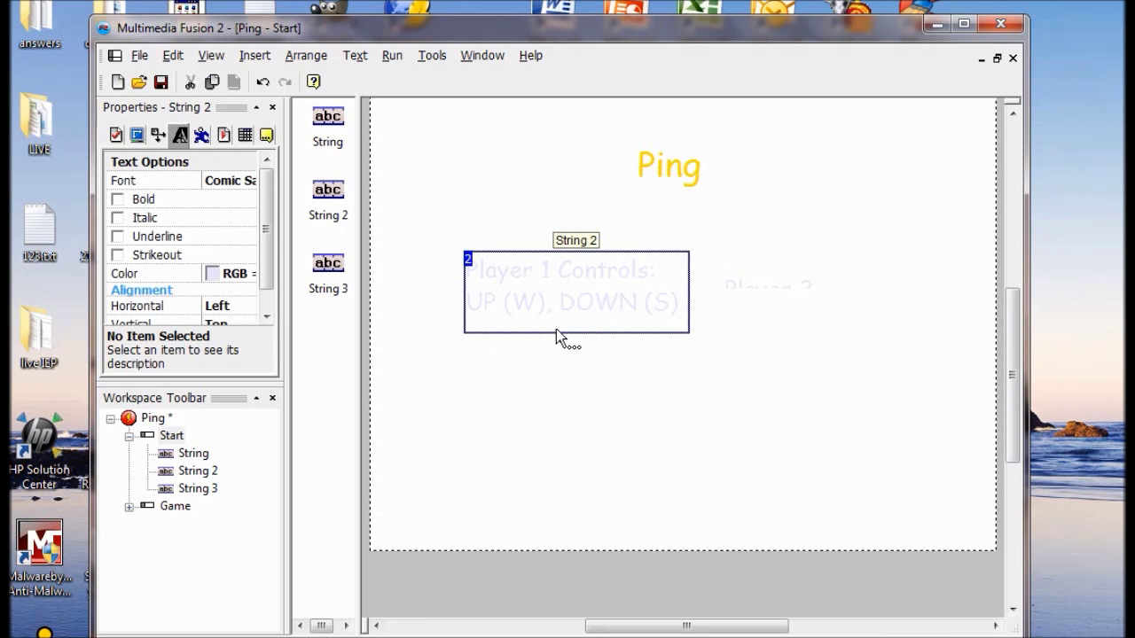
drag(538, 281, 475, 321)
- Resize the Player 2 Controls string so its full text fits on four lines, without spare height beneath
click(767, 285)
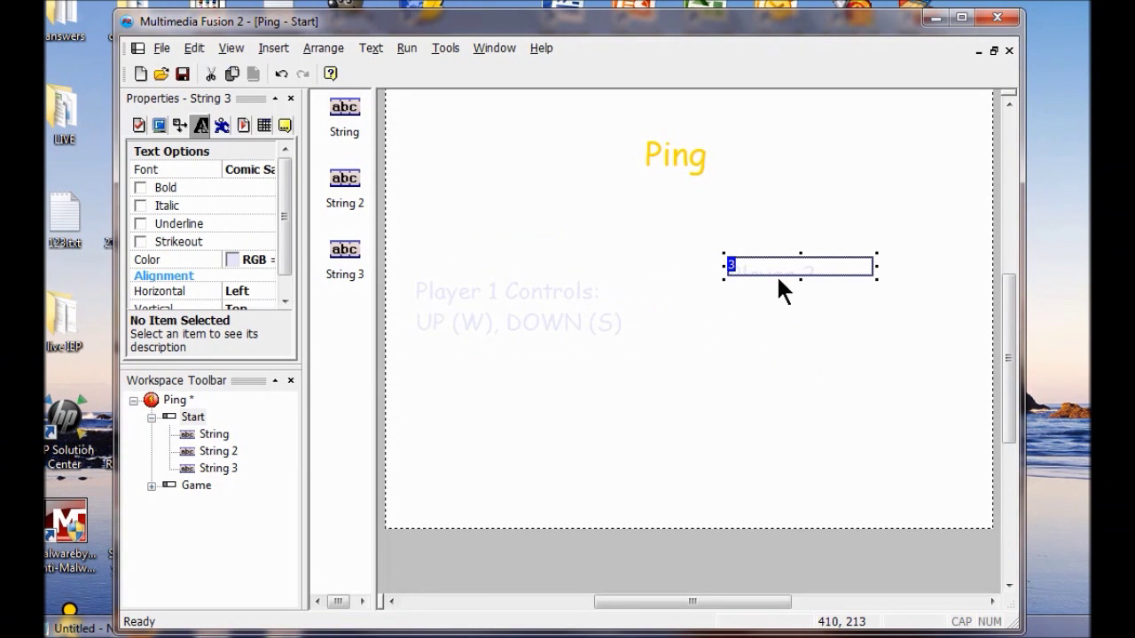
drag(801, 279, 800, 378)
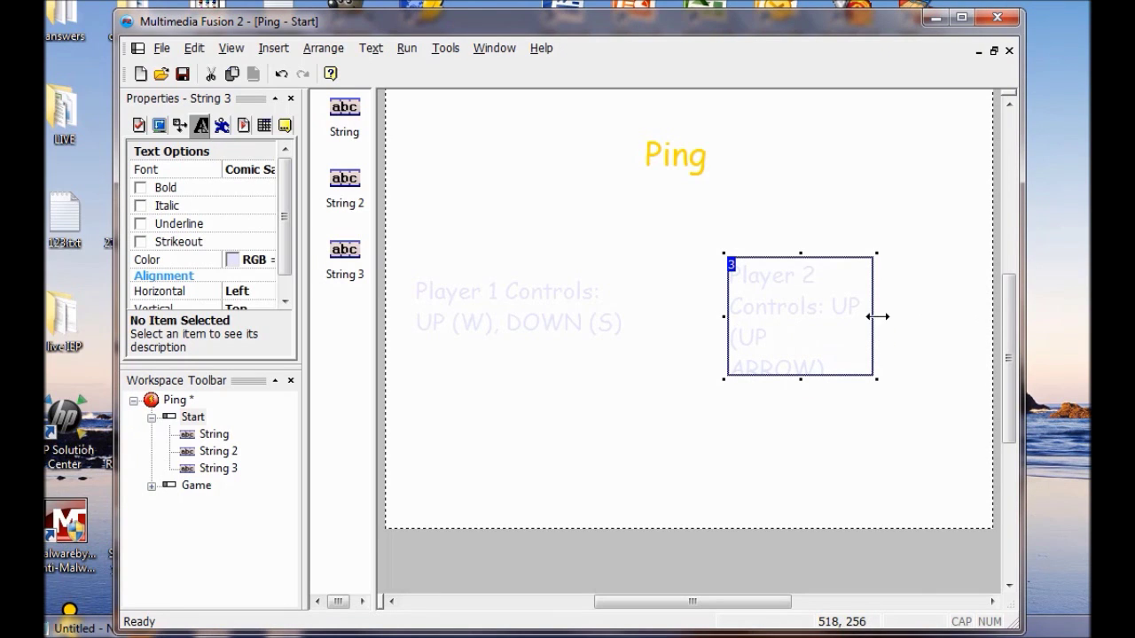
drag(875, 317, 899, 317)
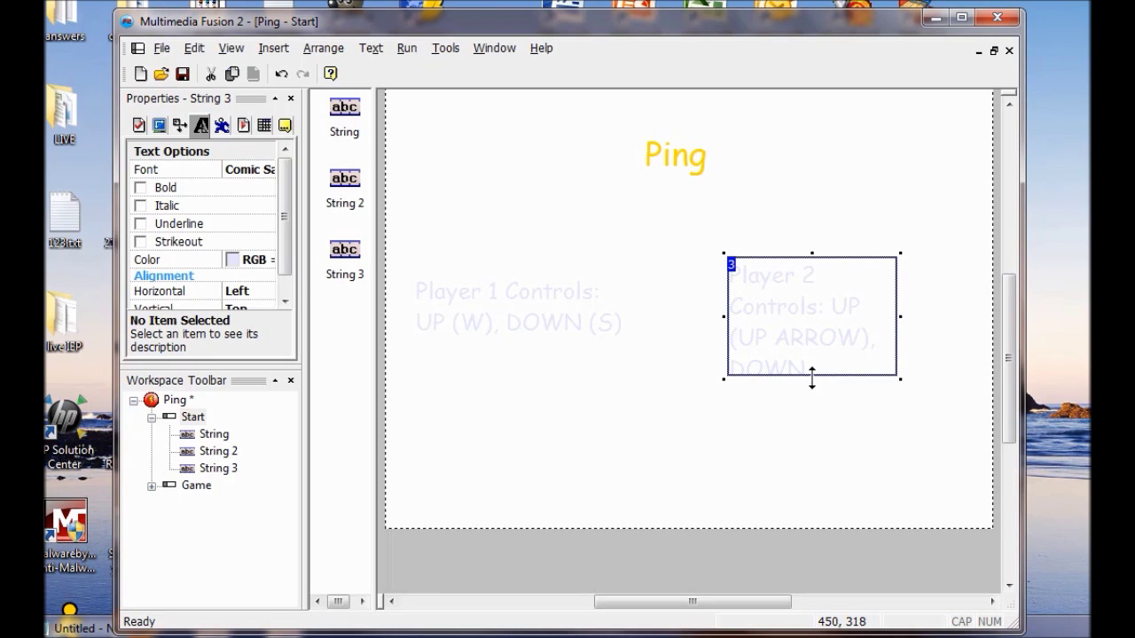
drag(811, 378, 814, 402)
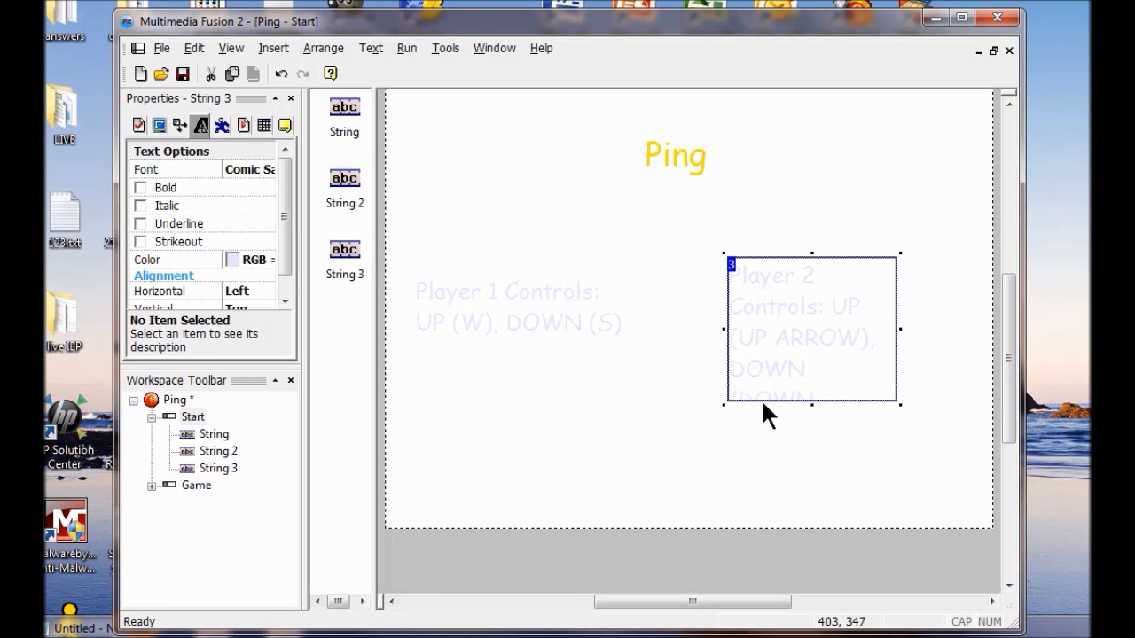
click(721, 323)
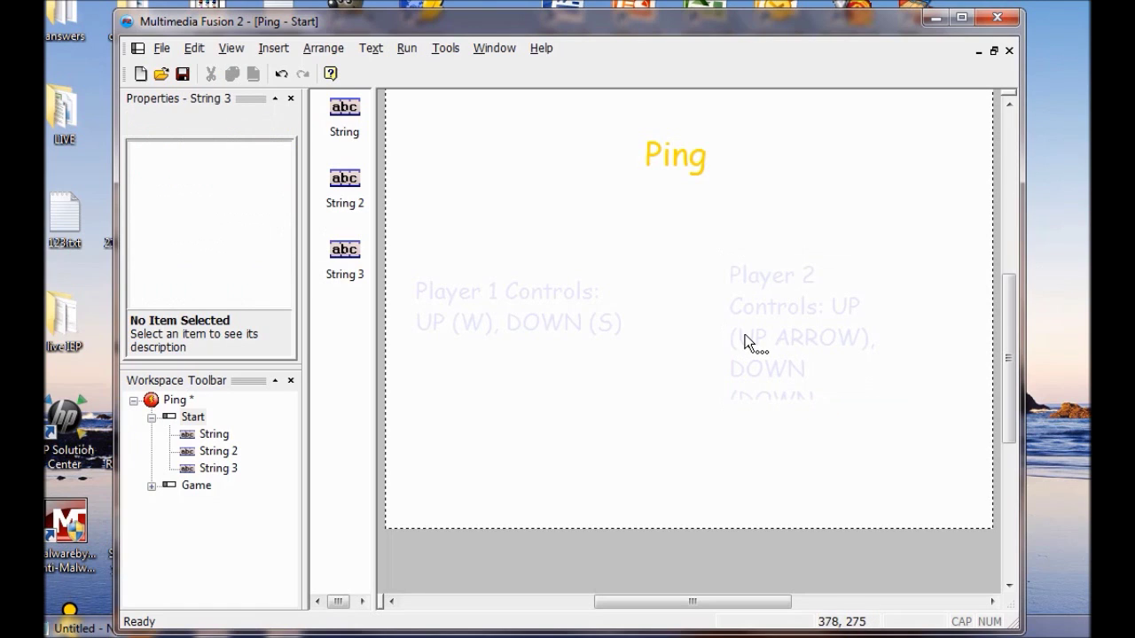
click(745, 337)
drag(810, 404, 814, 440)
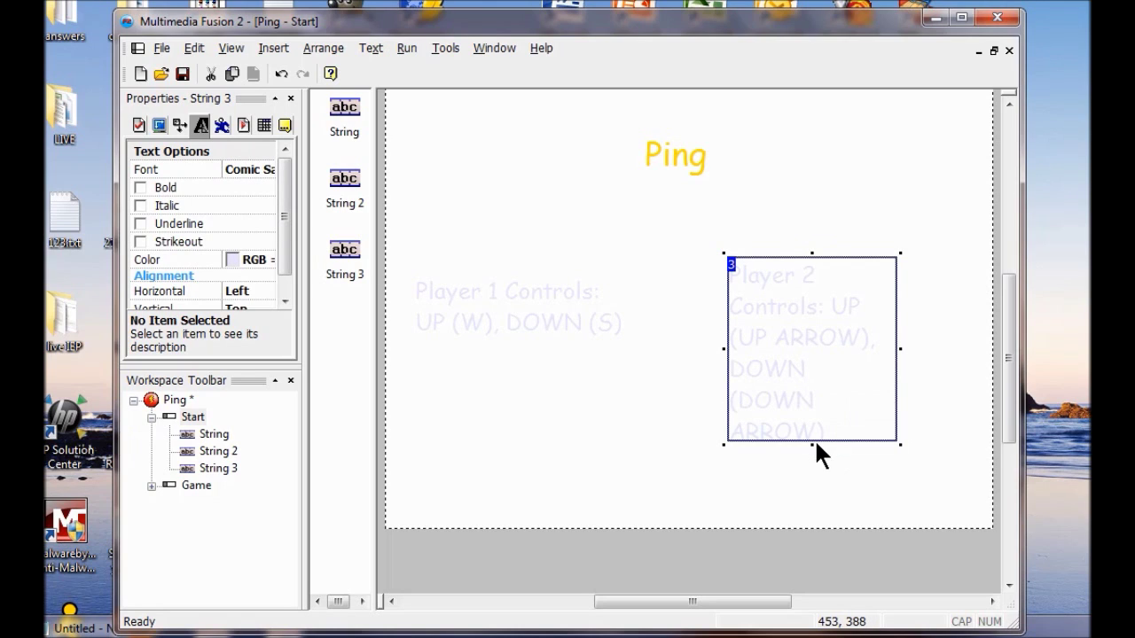
drag(810, 446, 810, 476)
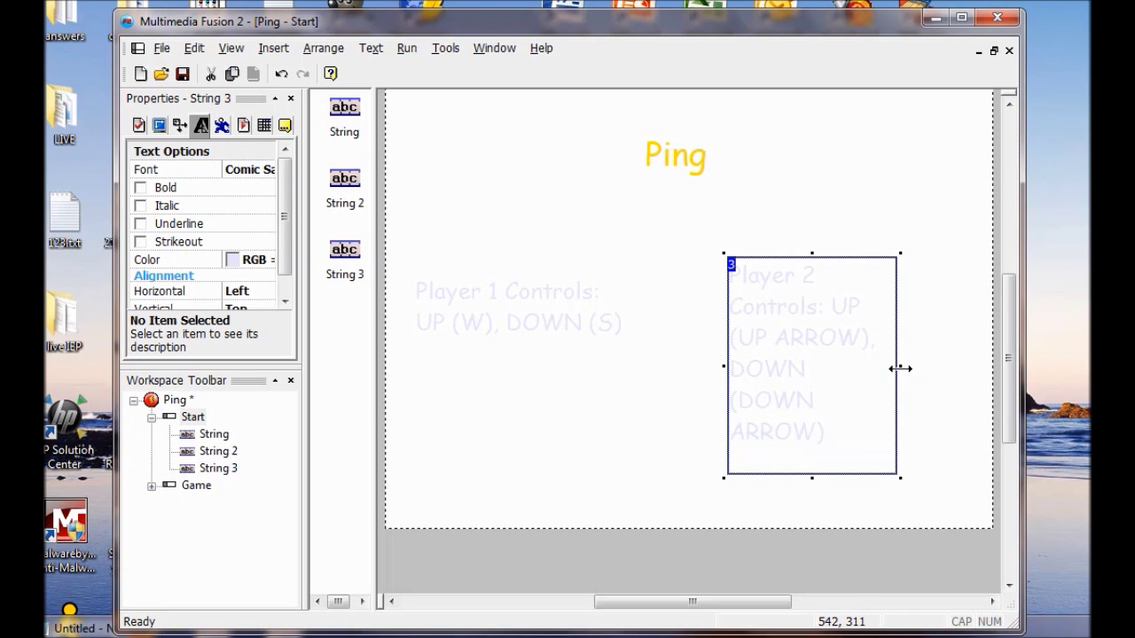
drag(900, 368, 942, 368)
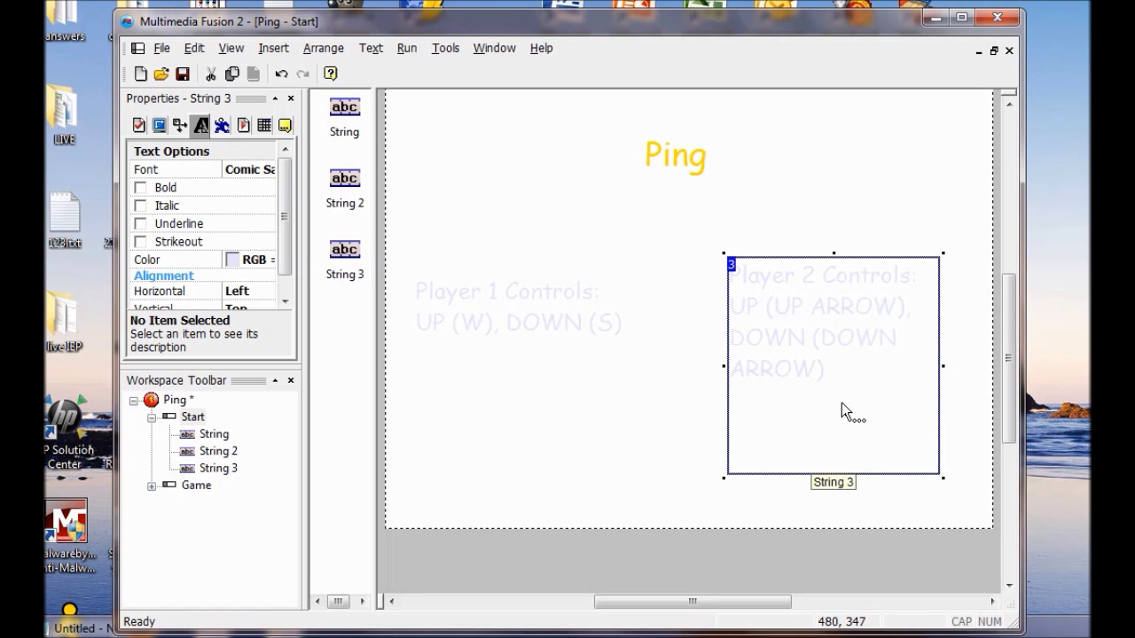
drag(834, 479, 825, 398)
click(676, 418)
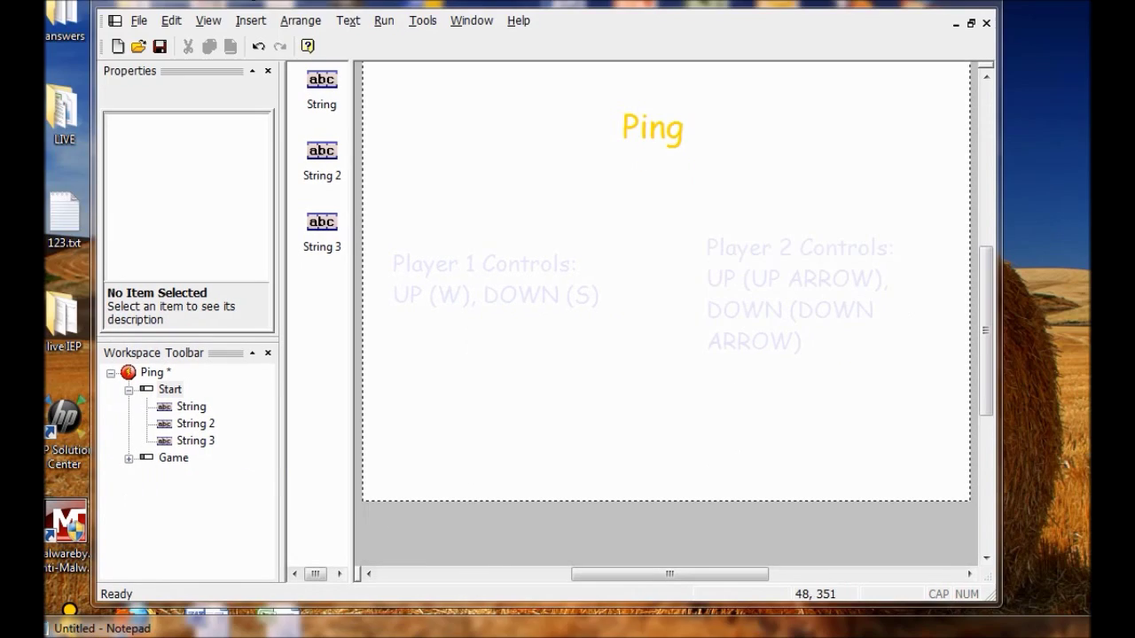
- Insert a Button object from the Interface category and place it directly beneath the Ping title
click(252, 24)
click(279, 81)
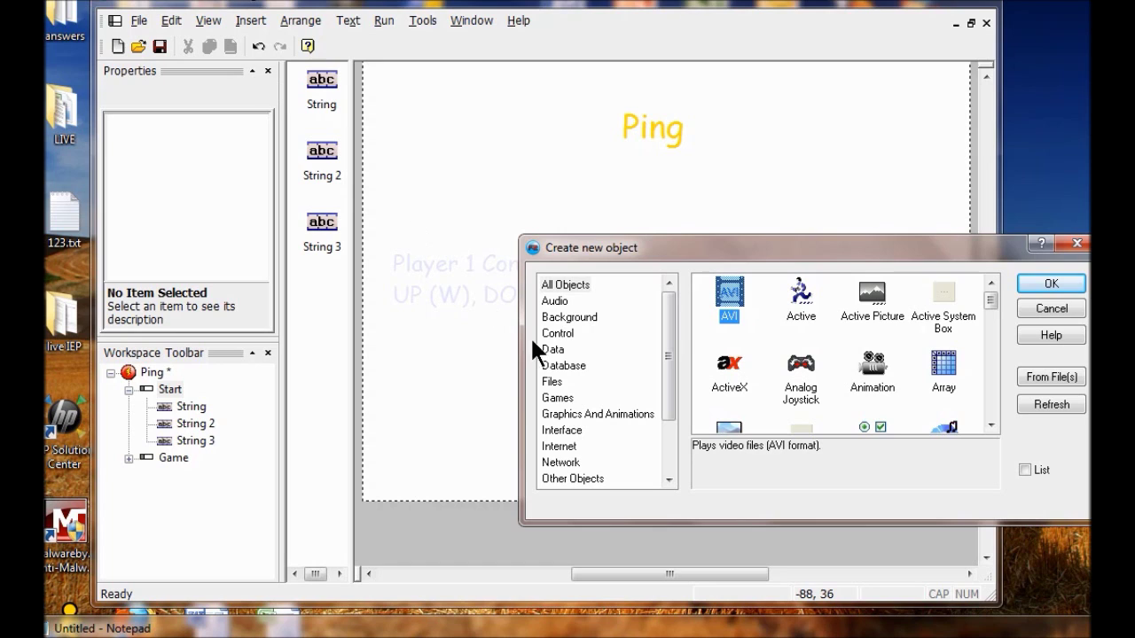
click(566, 431)
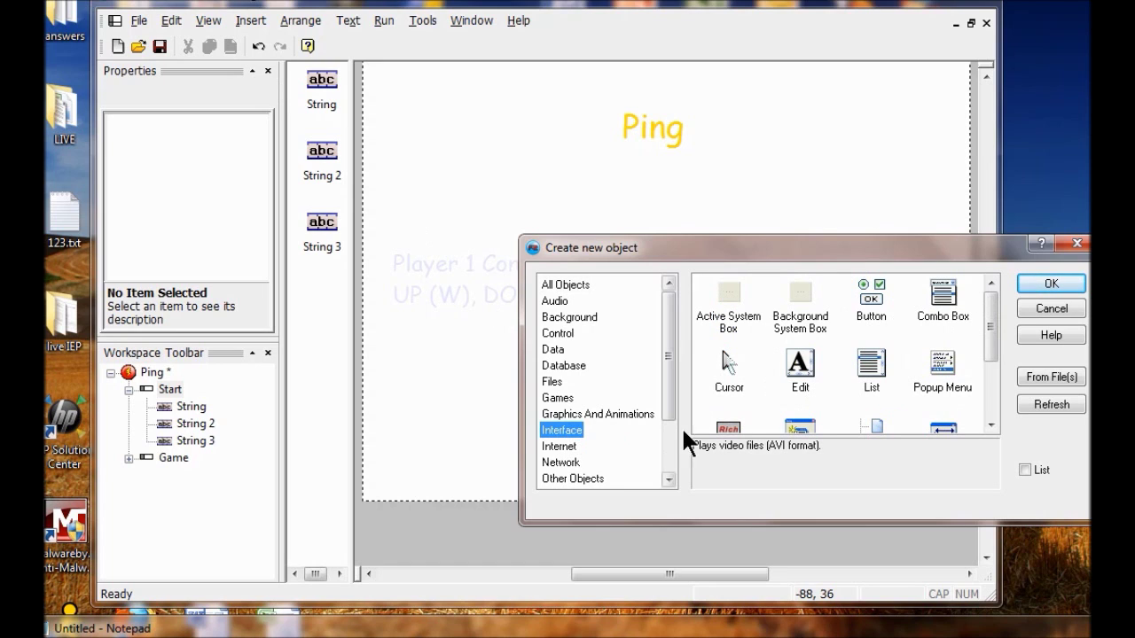
click(871, 297)
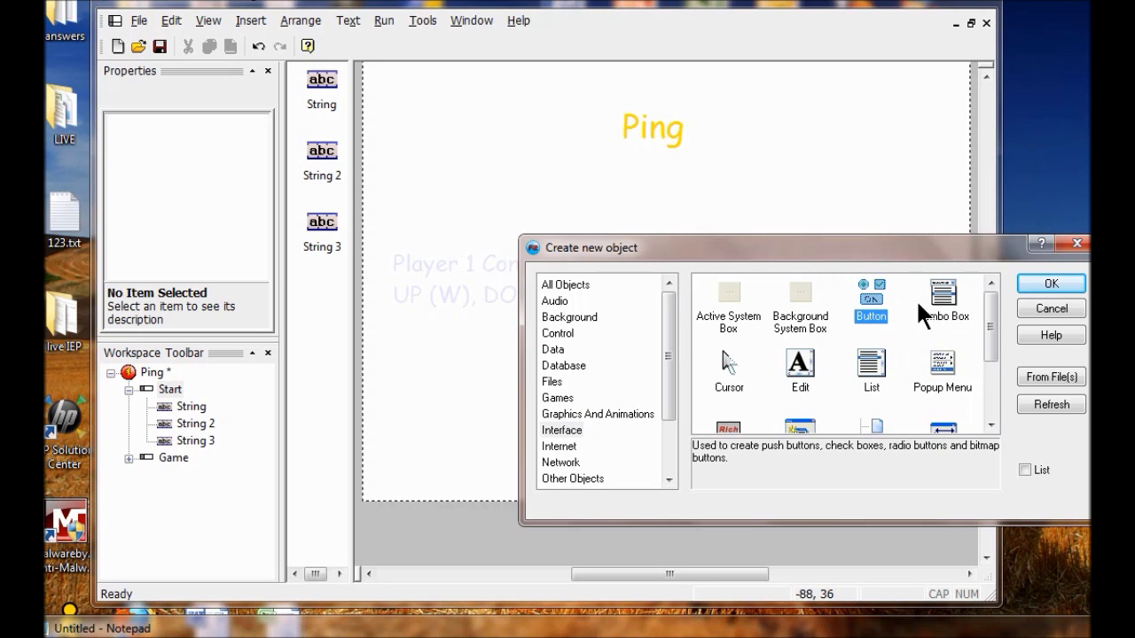
click(1038, 290)
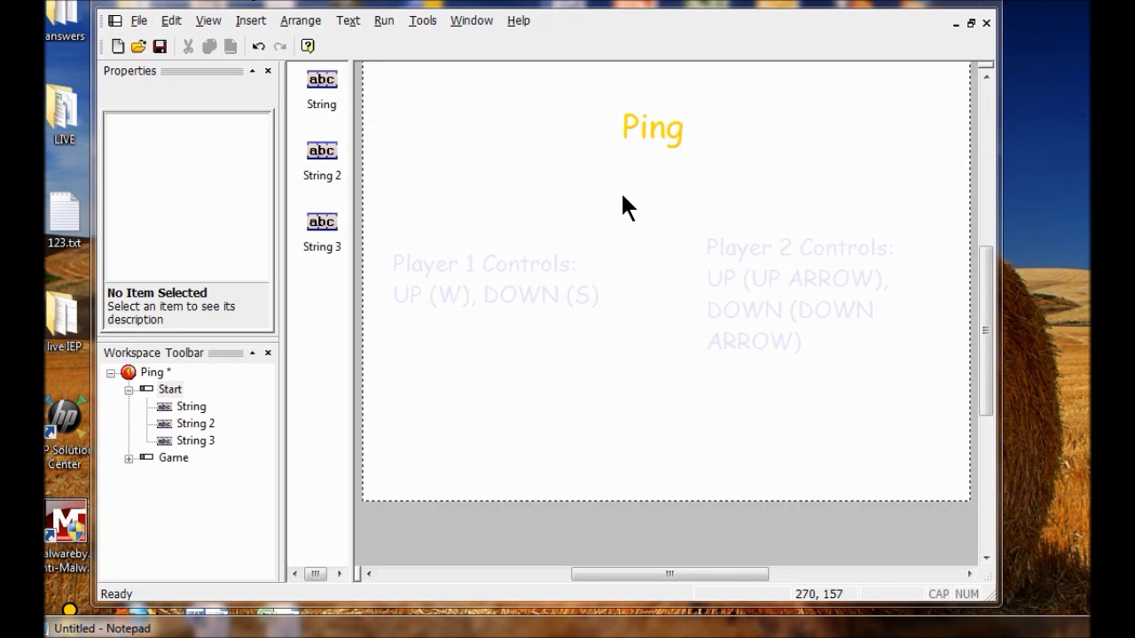
double_click(892, 550)
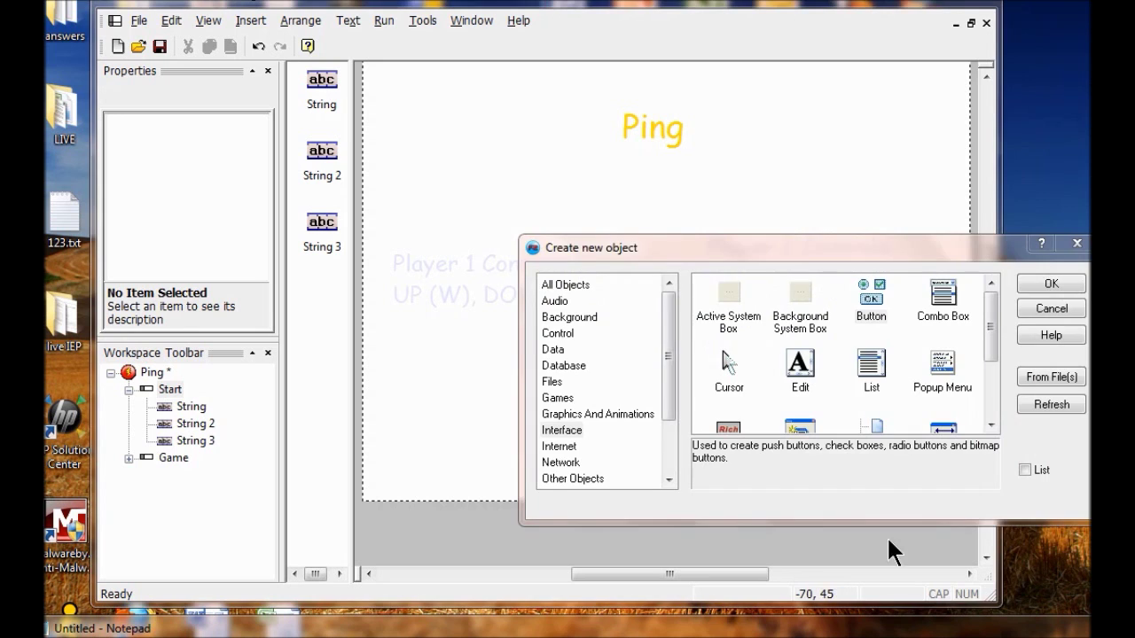
click(870, 298)
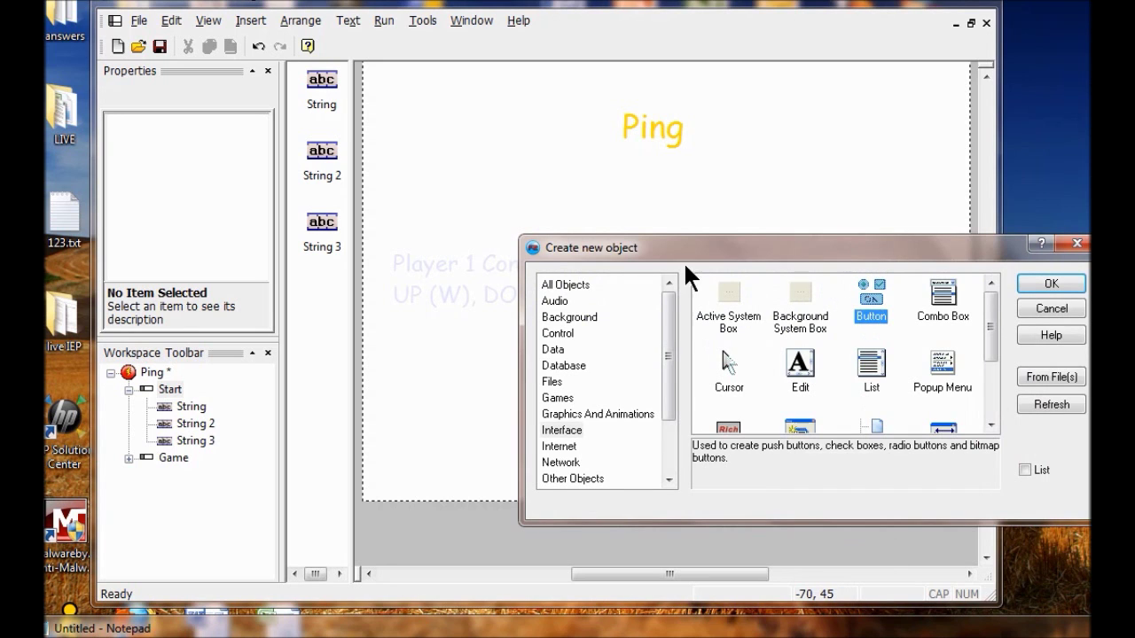
click(1036, 278)
click(619, 178)
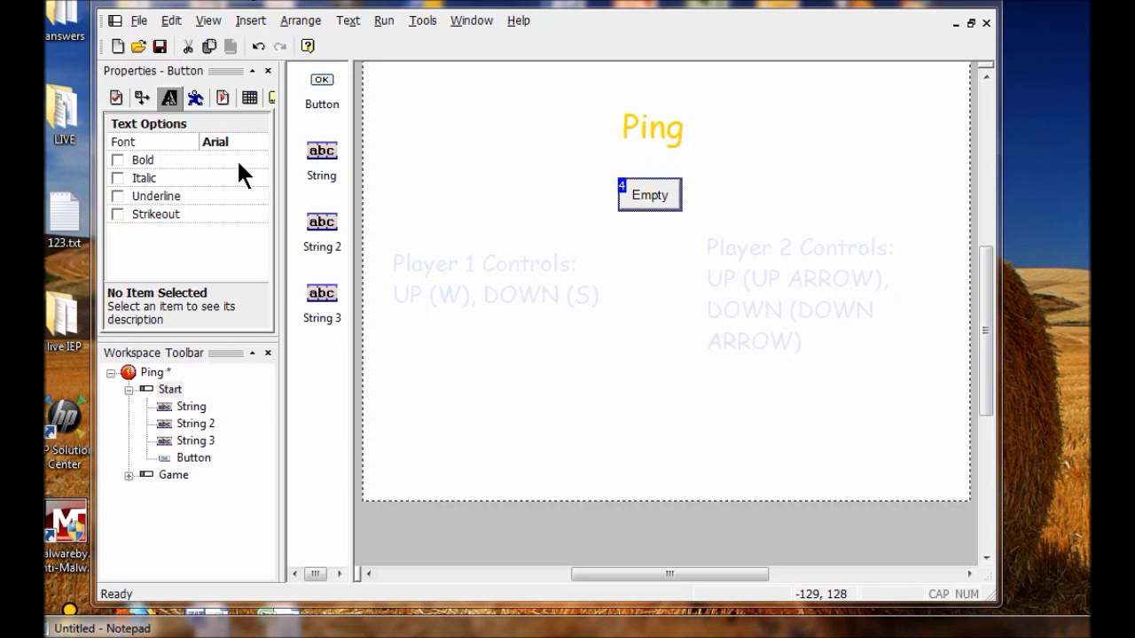
- Set the button's text to "Start"
click(115, 99)
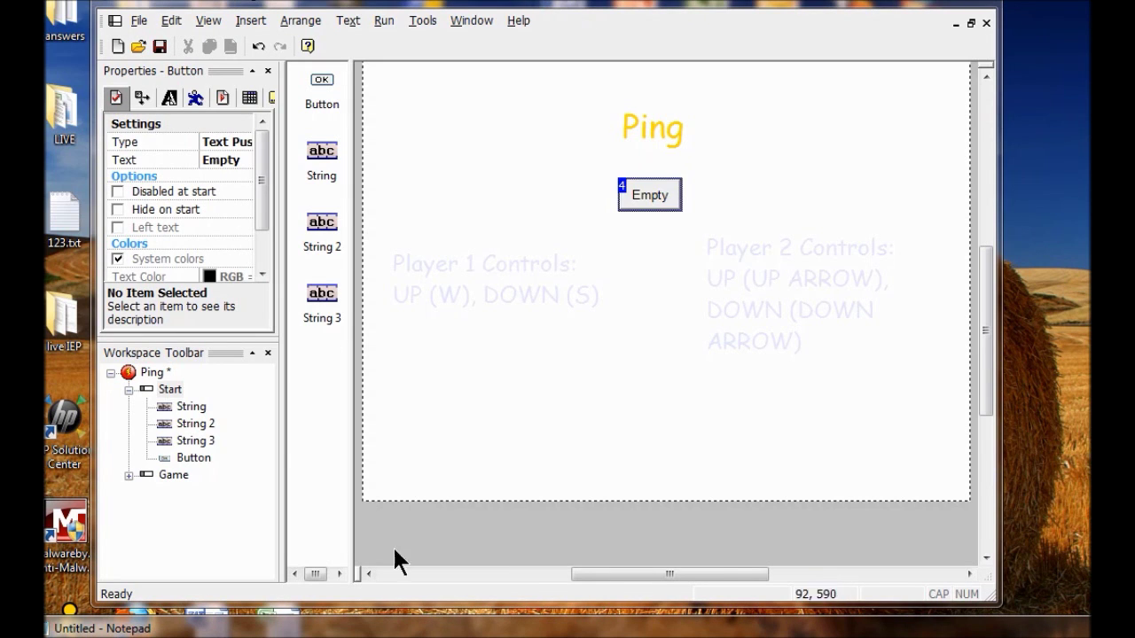
click(234, 157)
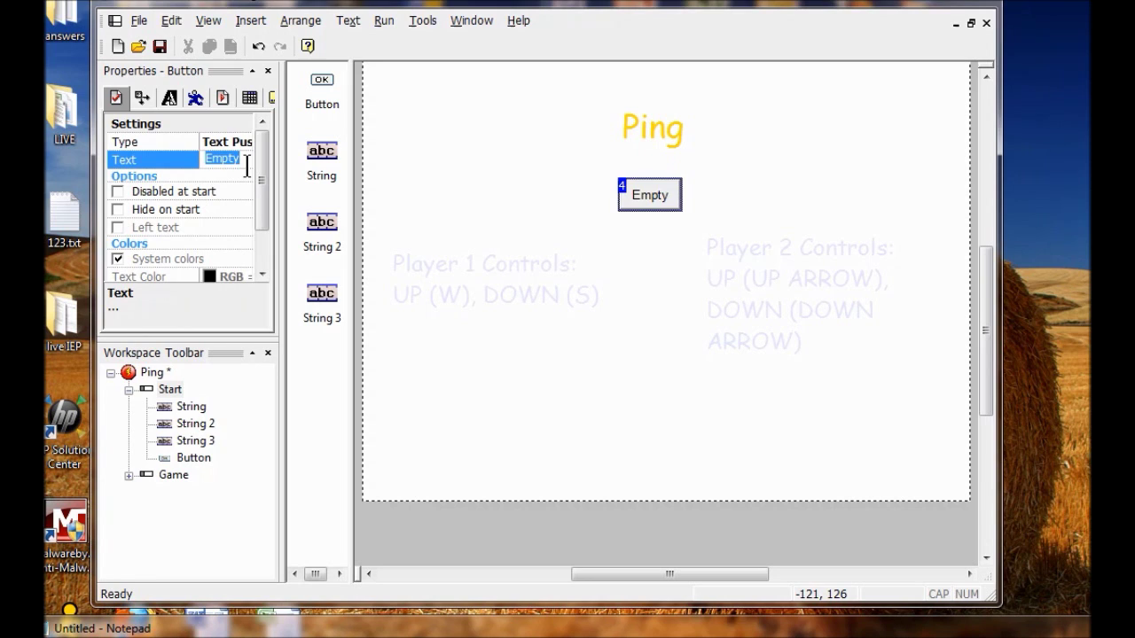
text(Start)
key(Return)
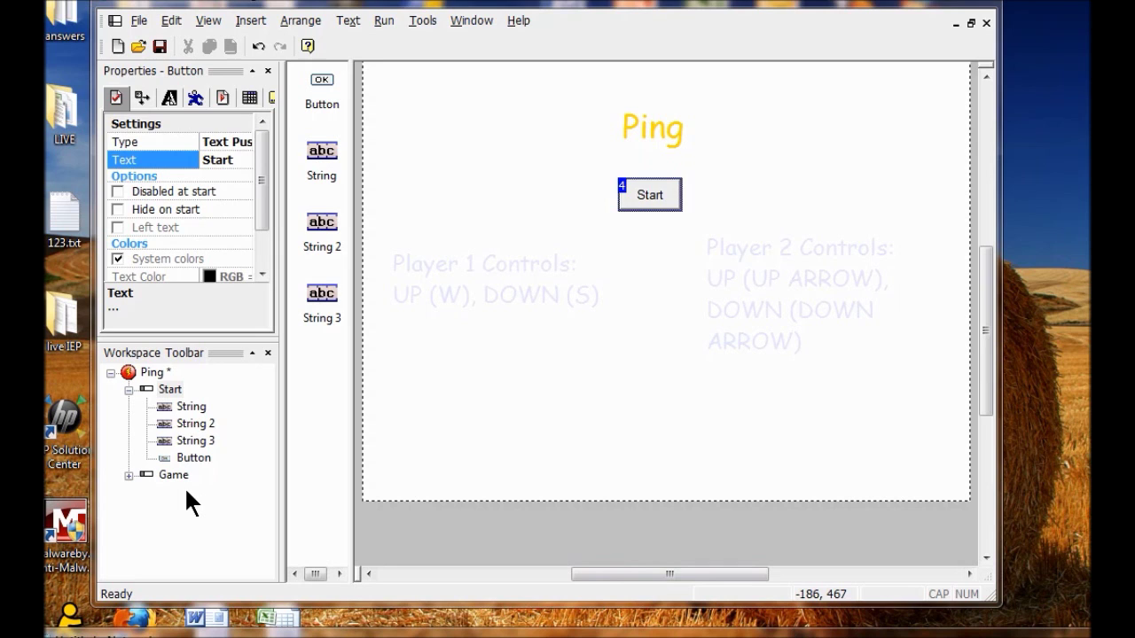
- Add a "Button clicked?" condition for the button to the Start frame's events in the Event Editor
click(170, 386)
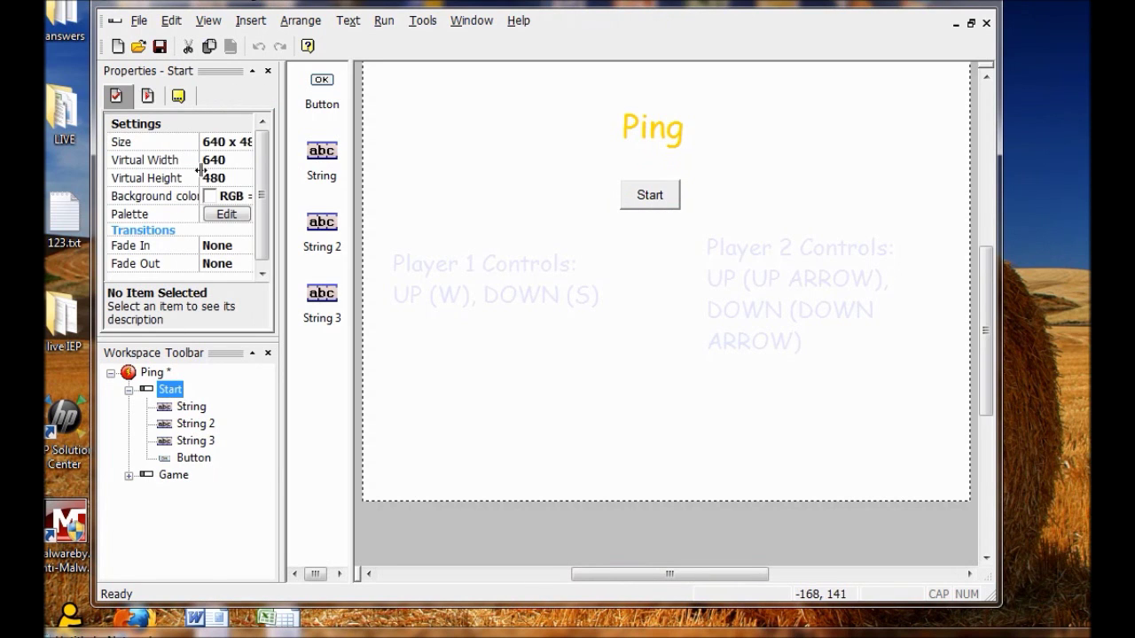
click(203, 25)
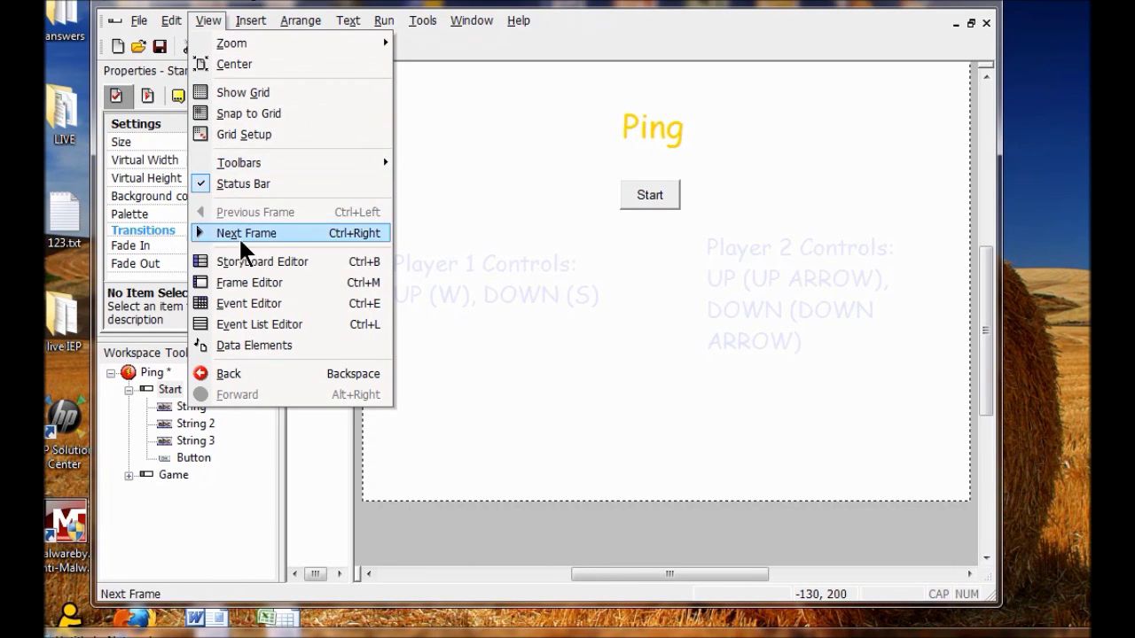
click(241, 297)
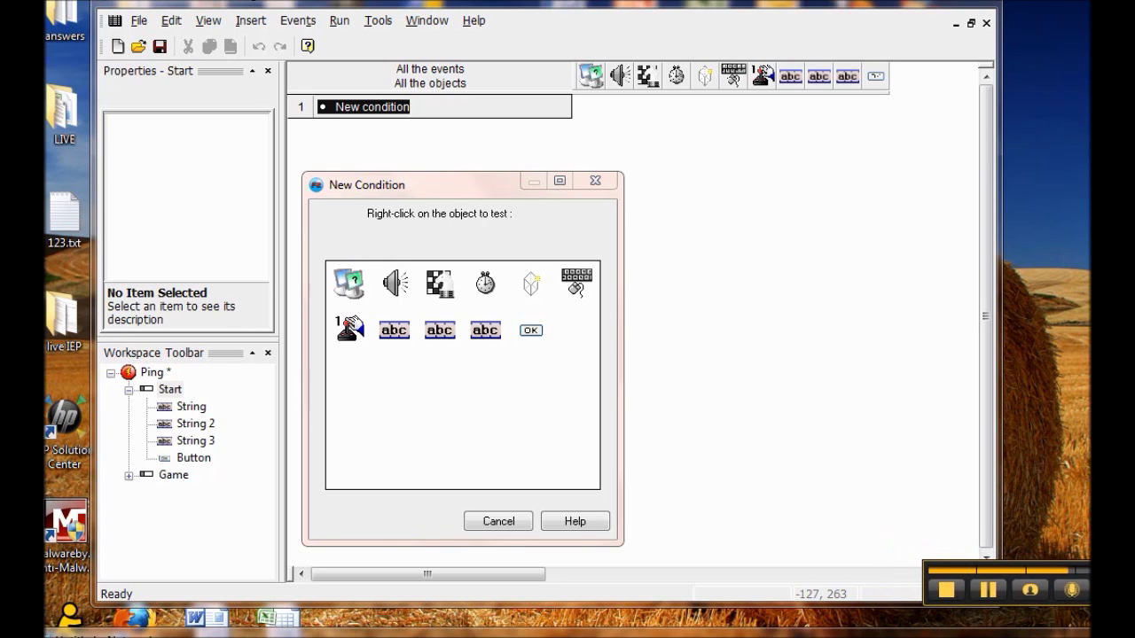
right_click(531, 329)
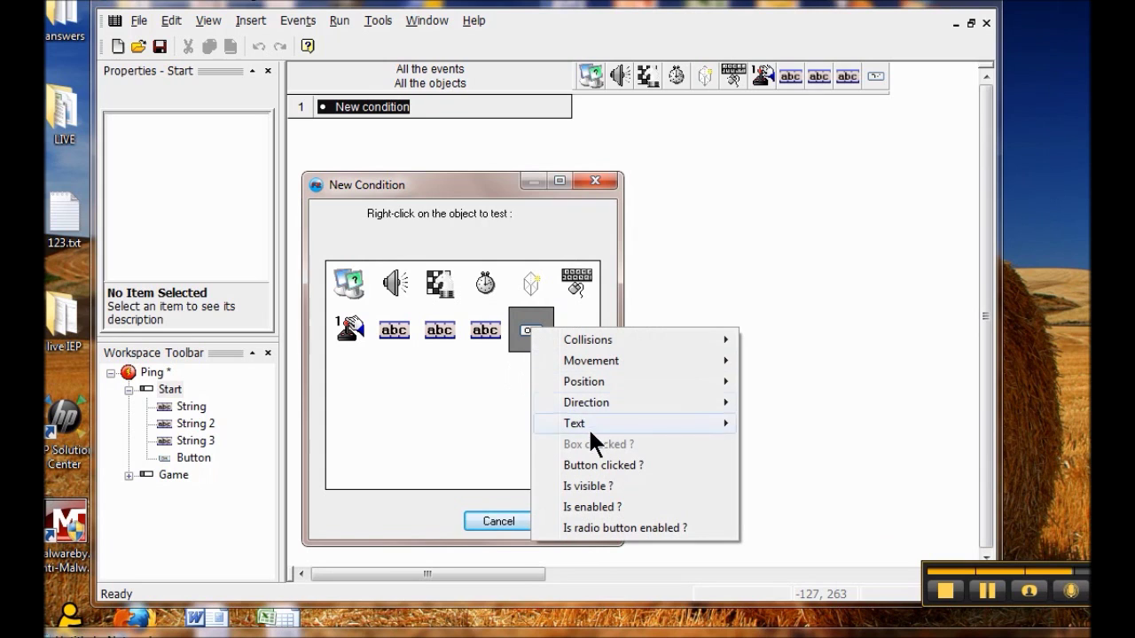
click(599, 465)
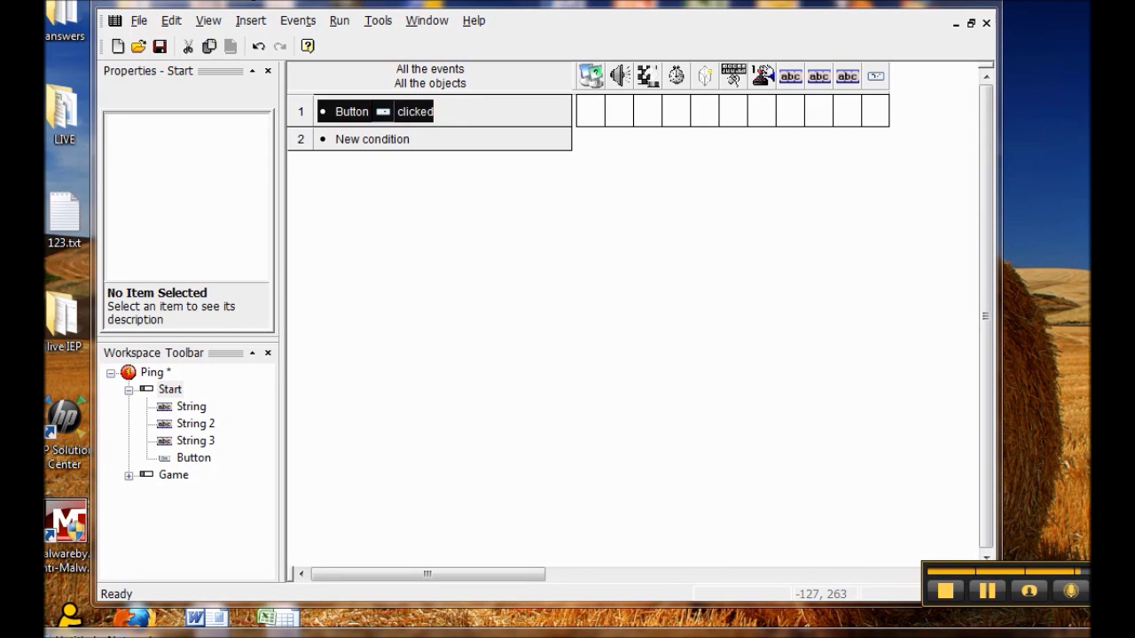
- Add a "Next frame" storyboard action to the event that runs when the Start button is clicked
click(650, 110)
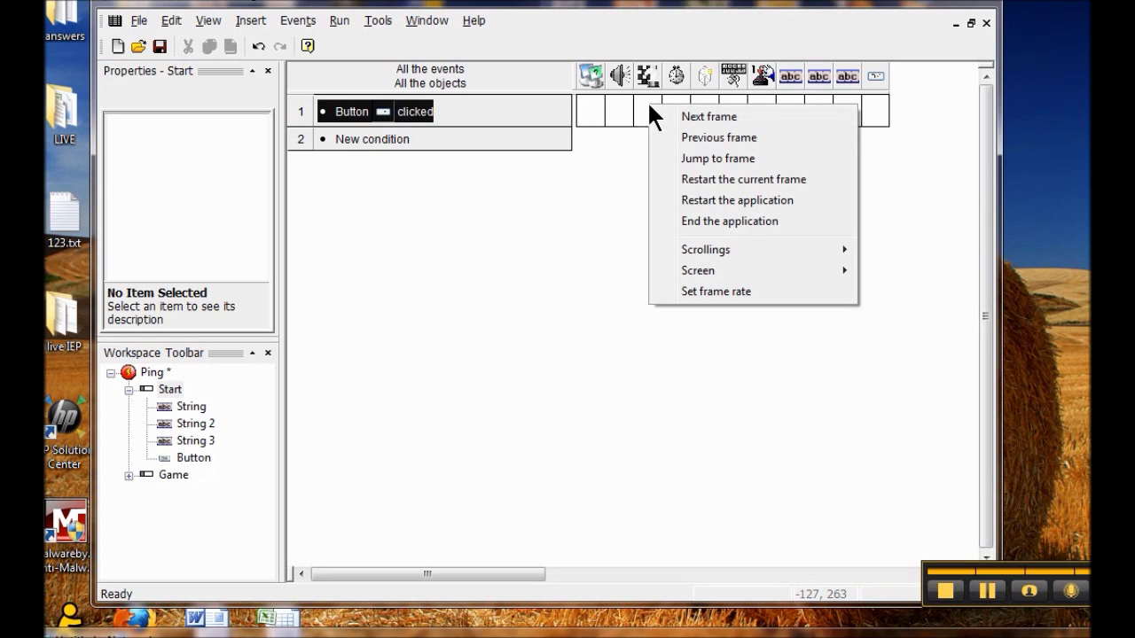
click(690, 118)
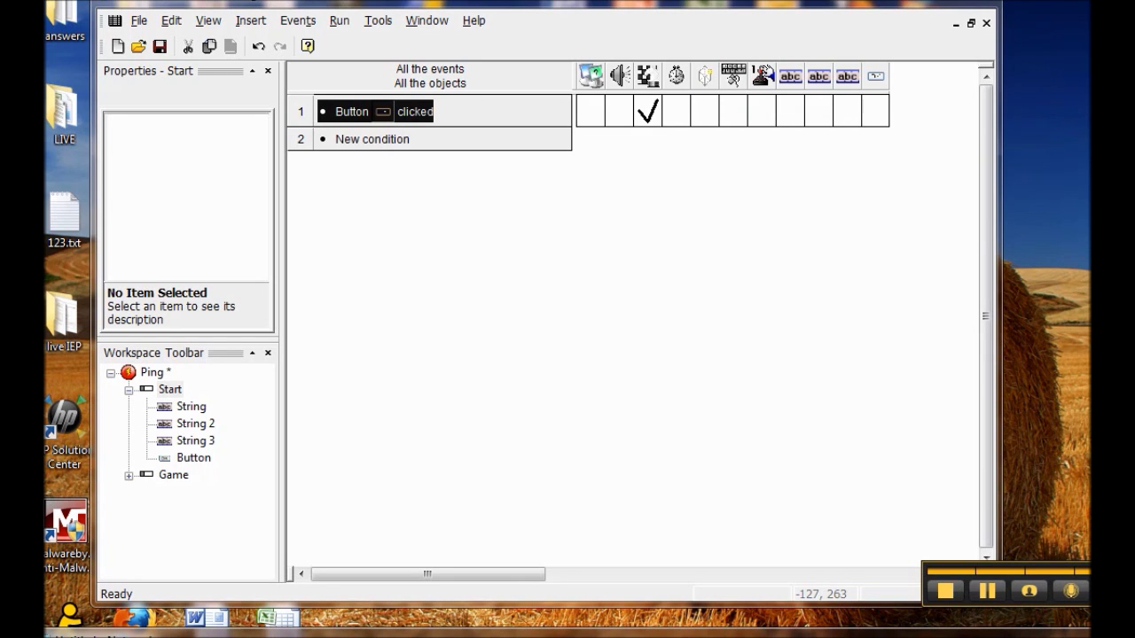
- Run the whole application and test the Start button on the title screen
key(F8)
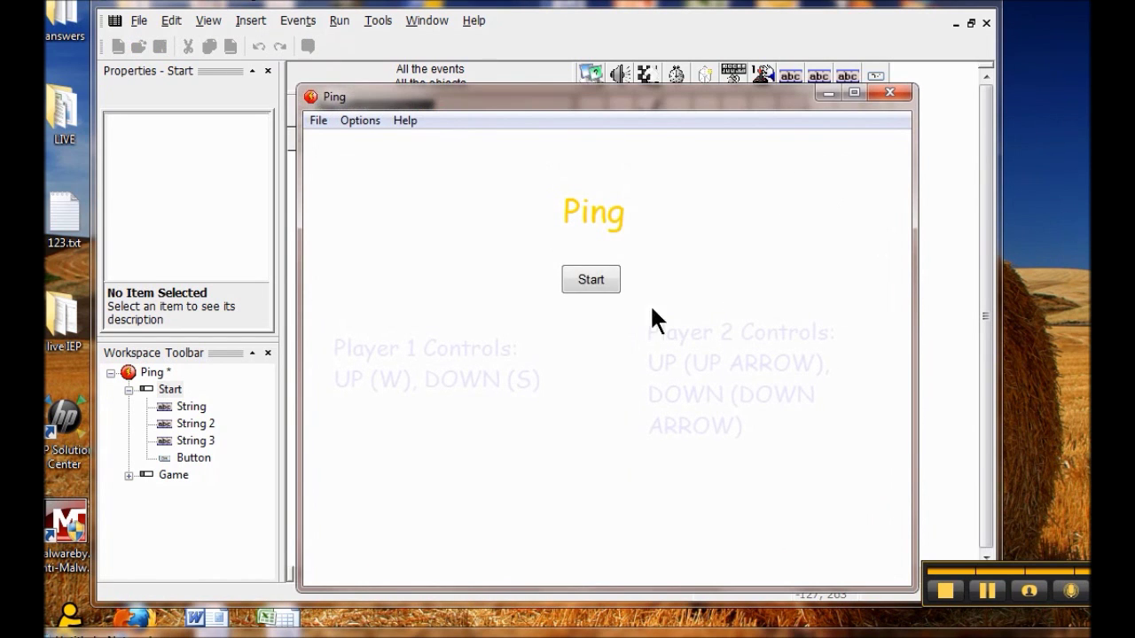
click(590, 279)
click(986, 592)
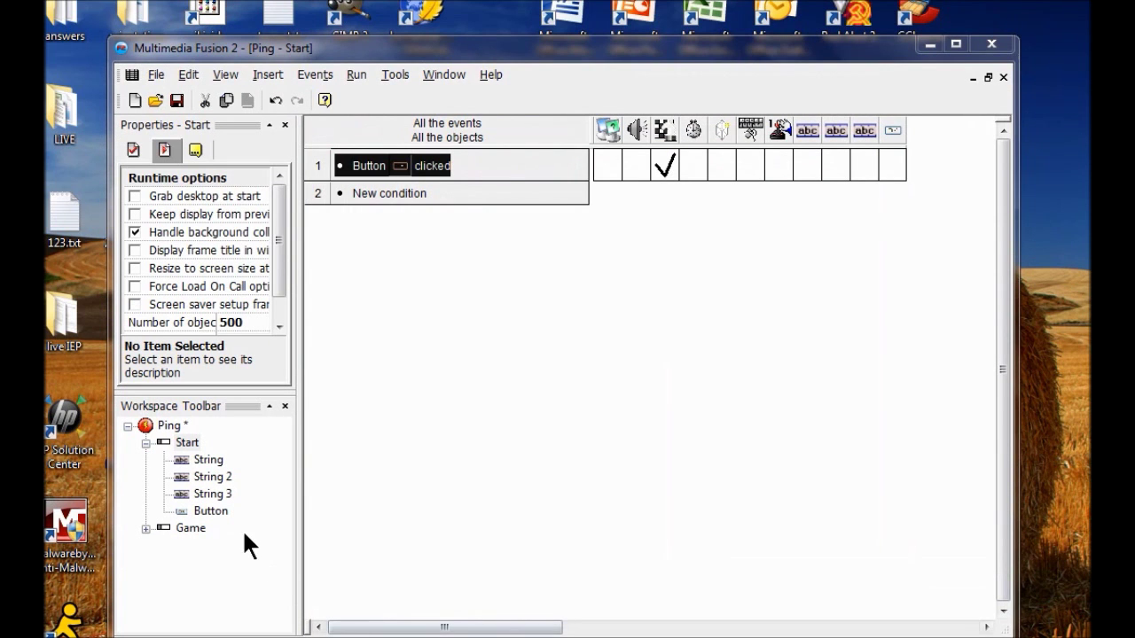
- Open the Start frame in the Frame Editor and set its background color to dark red from the basic colors
click(185, 443)
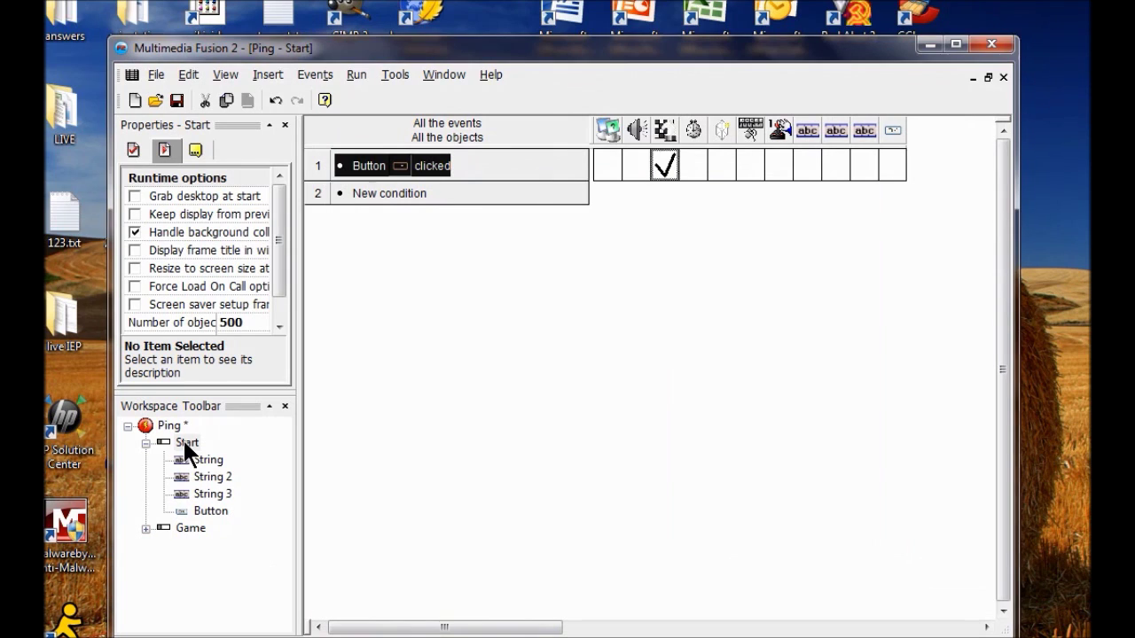
click(184, 444)
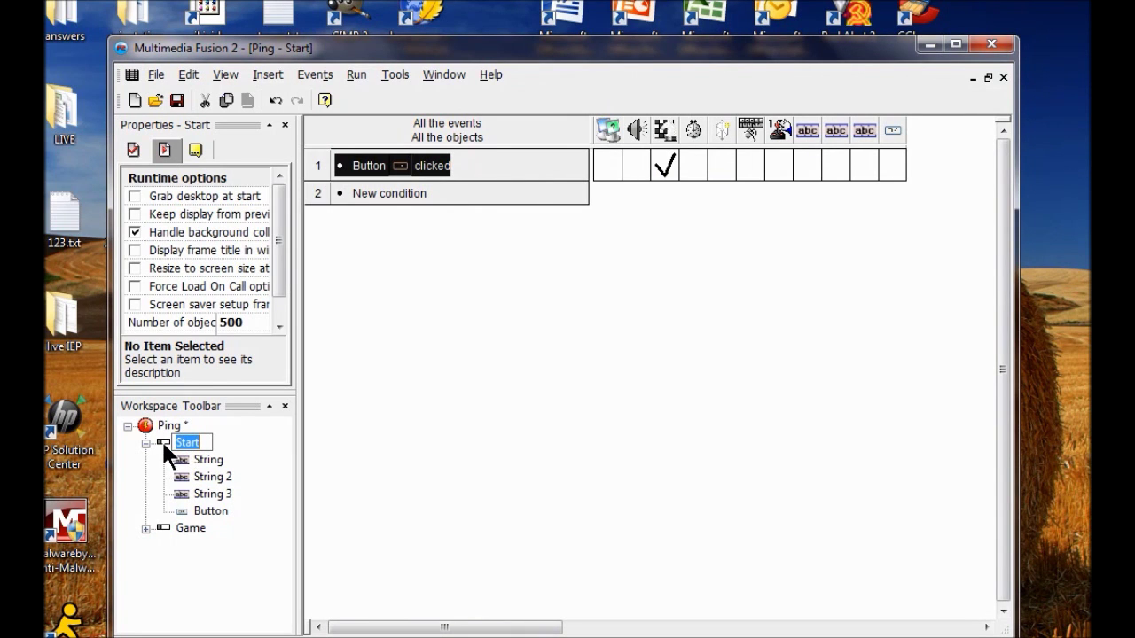
double_click(164, 443)
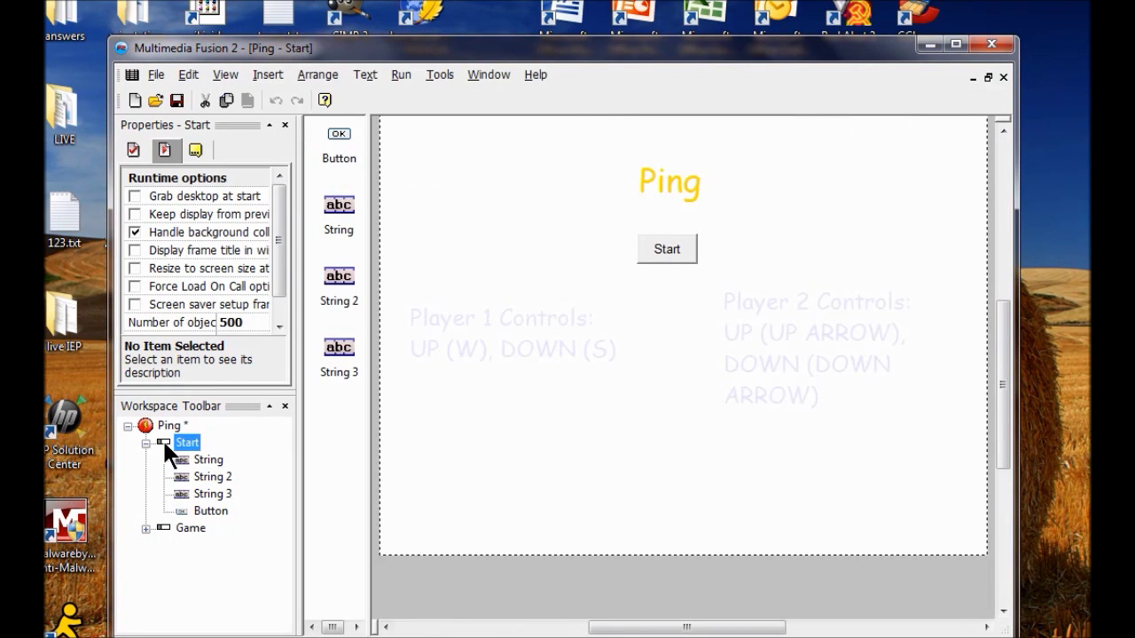
click(134, 148)
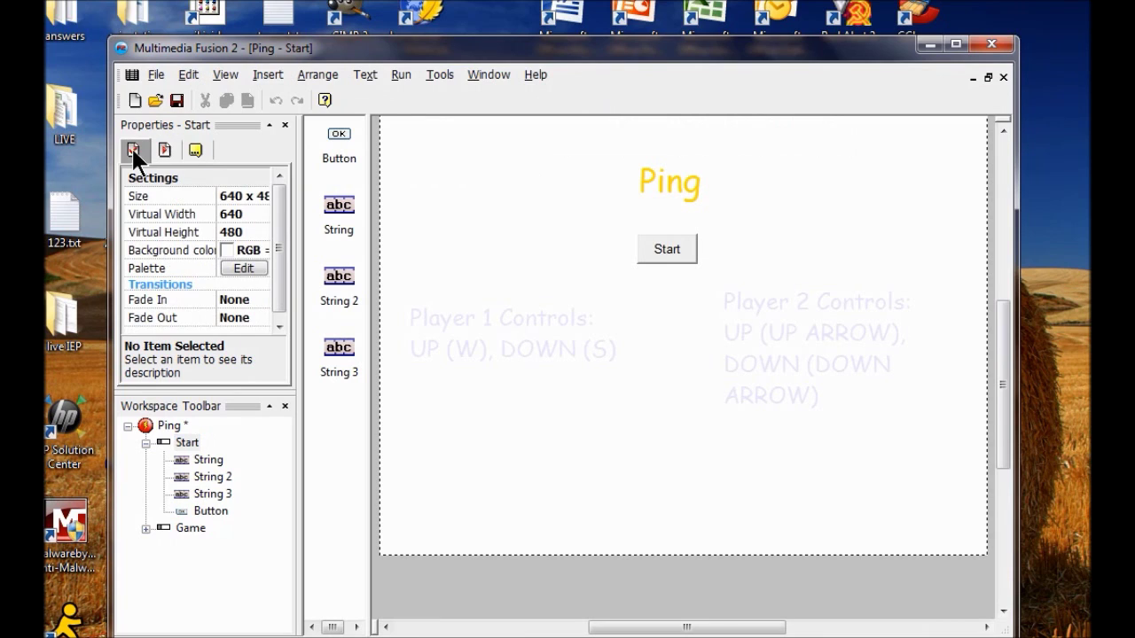
click(248, 251)
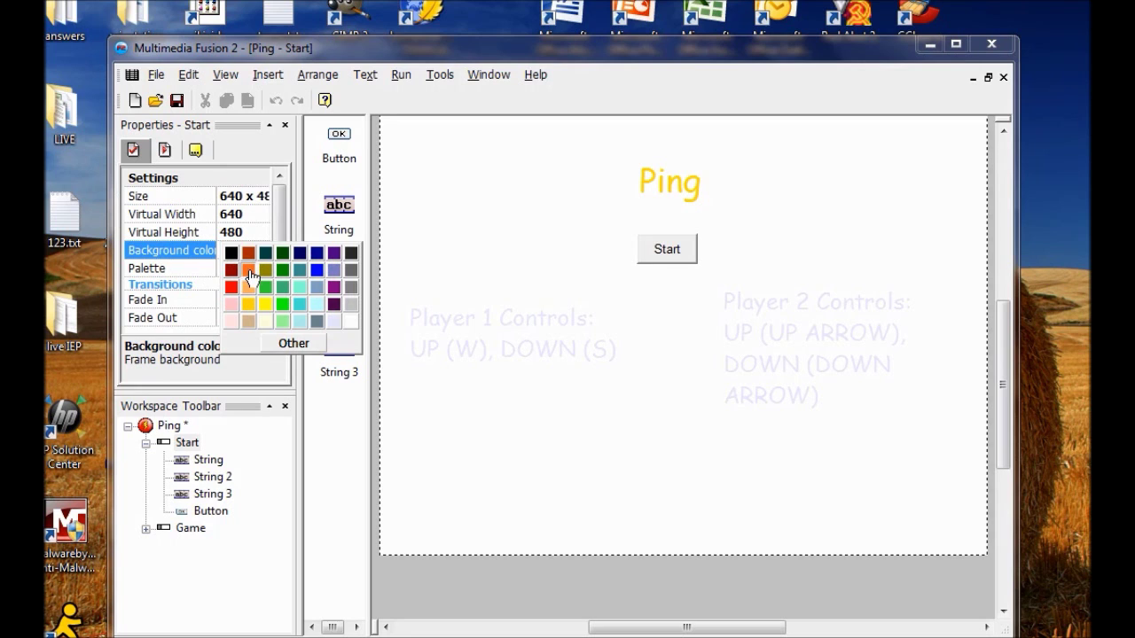
click(292, 343)
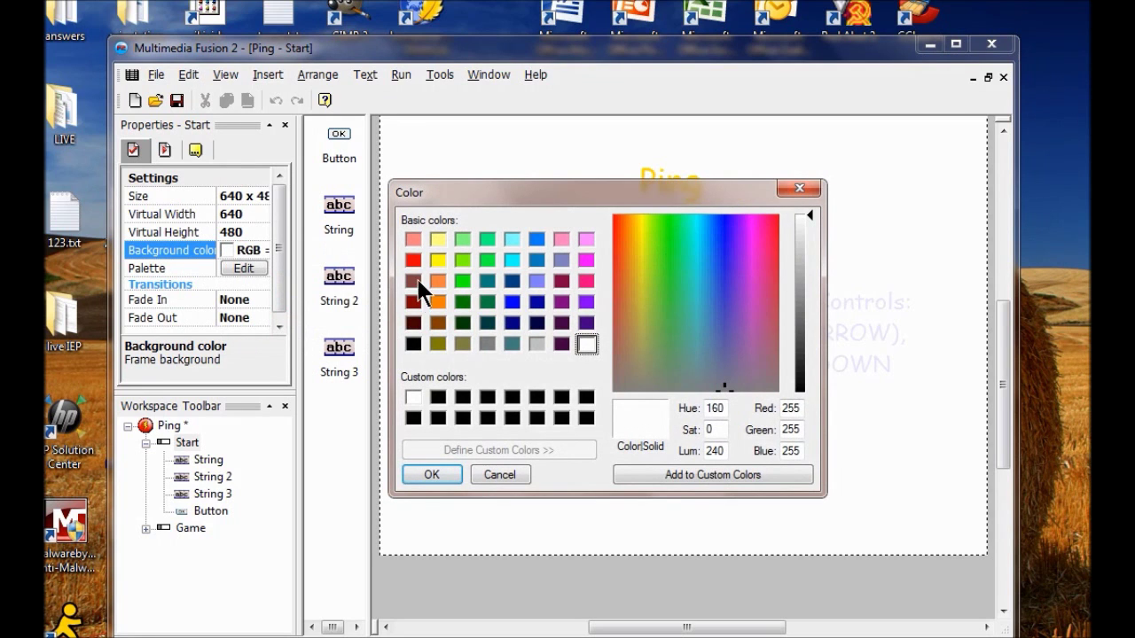
click(413, 261)
click(413, 301)
click(641, 476)
click(432, 474)
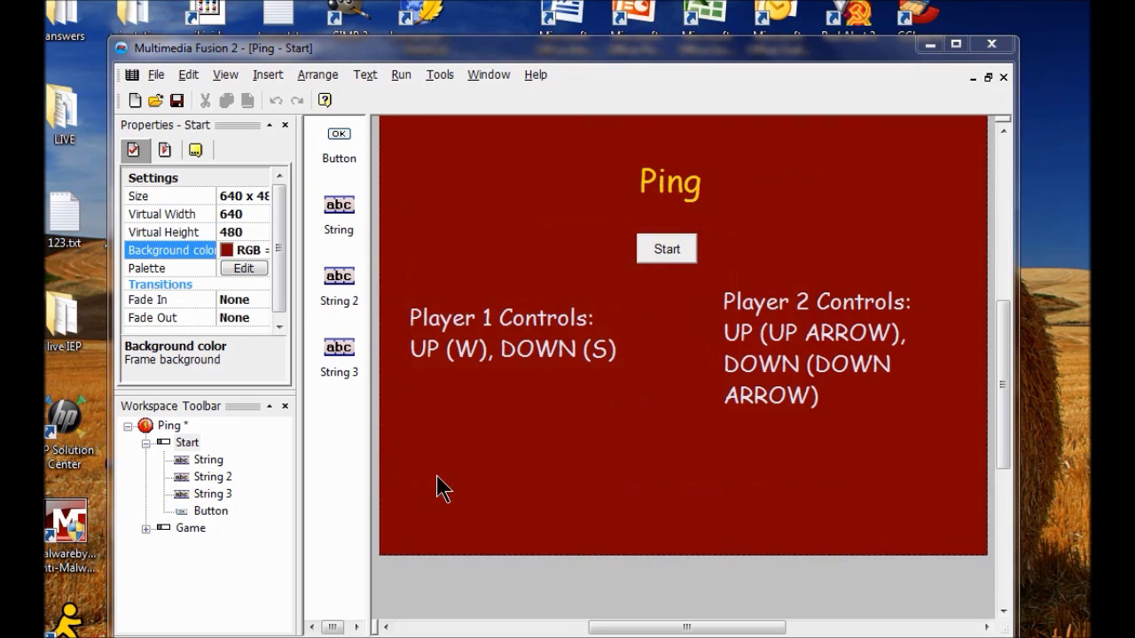